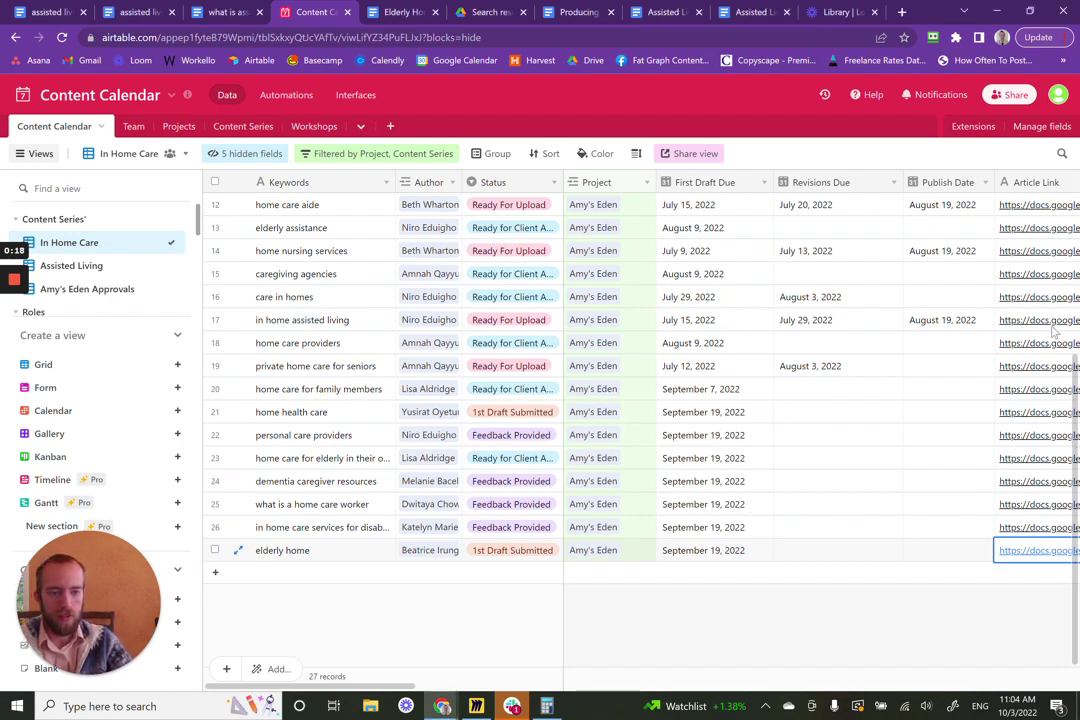
# - Switch to the Assisted Living view and scroll across its 18 keywords' empty author and link columns
pyautogui.scroll(5, 1070, 320)
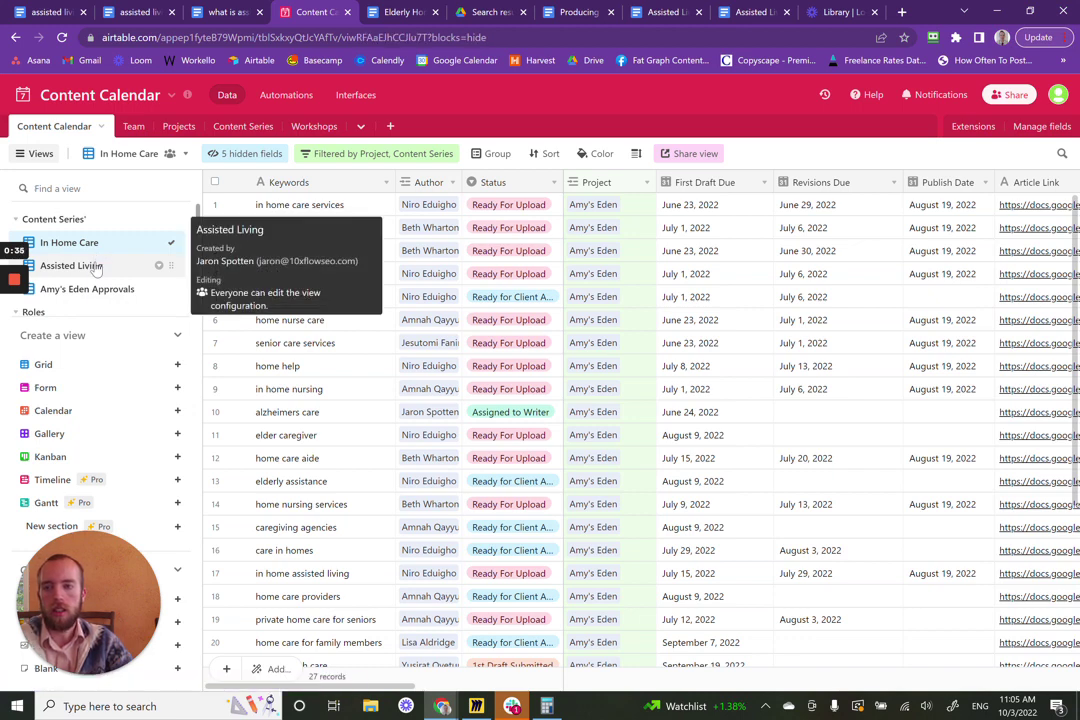
pyautogui.click(96, 267)
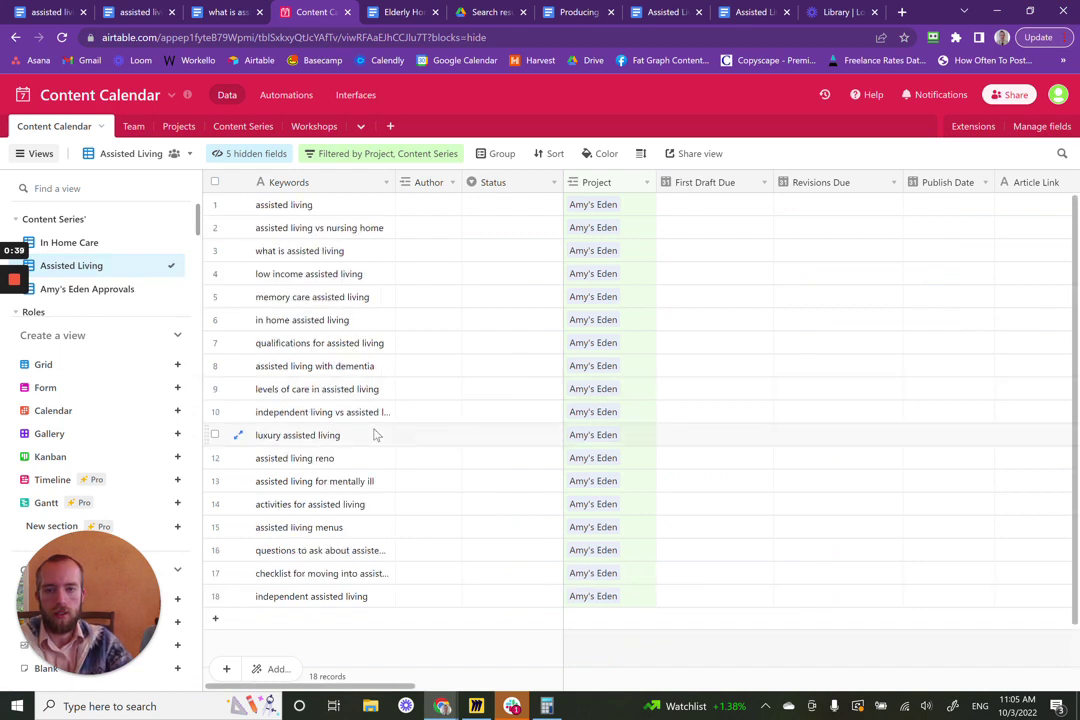
pyautogui.scroll(2, 505, 428)
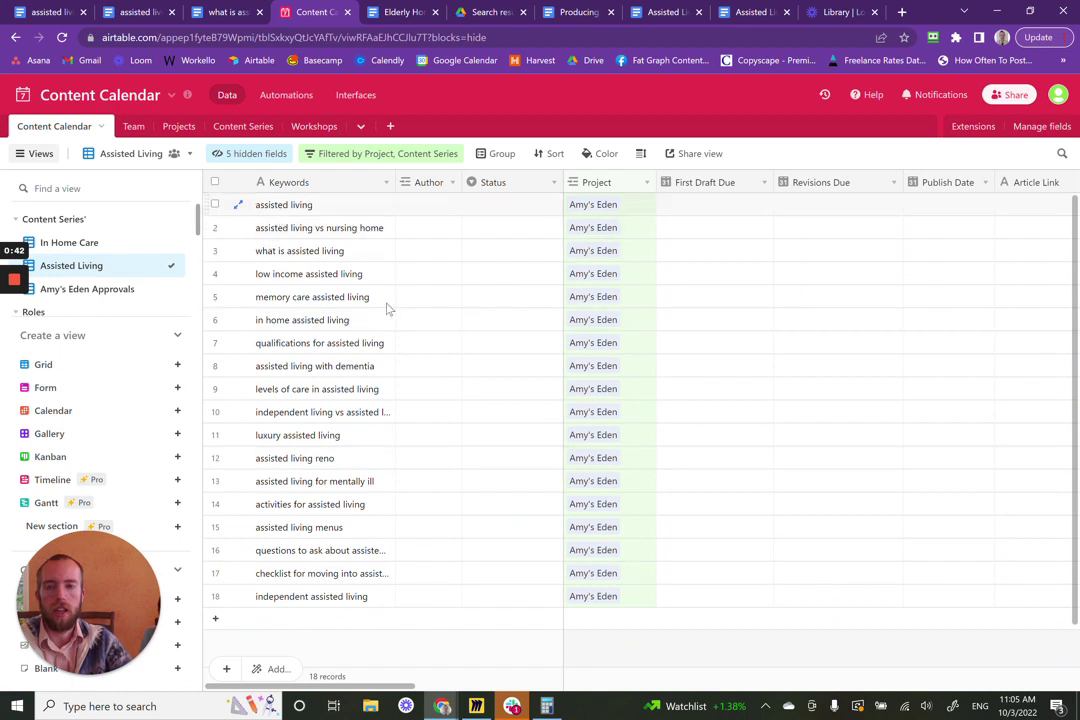
pyautogui.moveTo(390, 687); pyautogui.dragTo(725, 674)
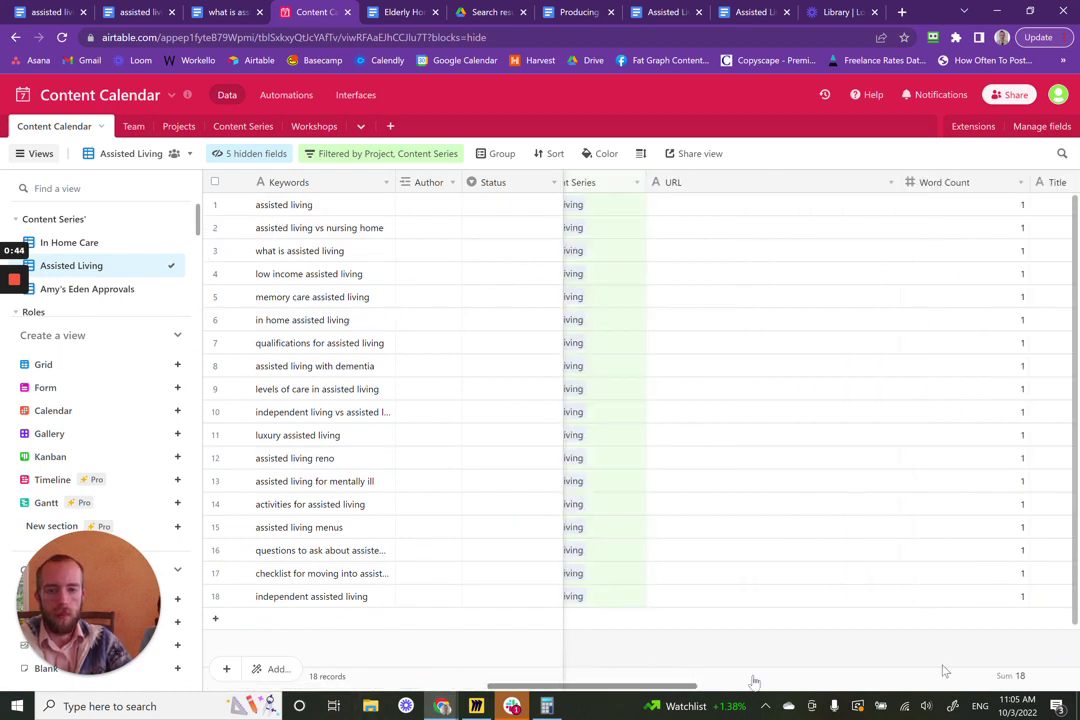
pyautogui.click(755, 685)
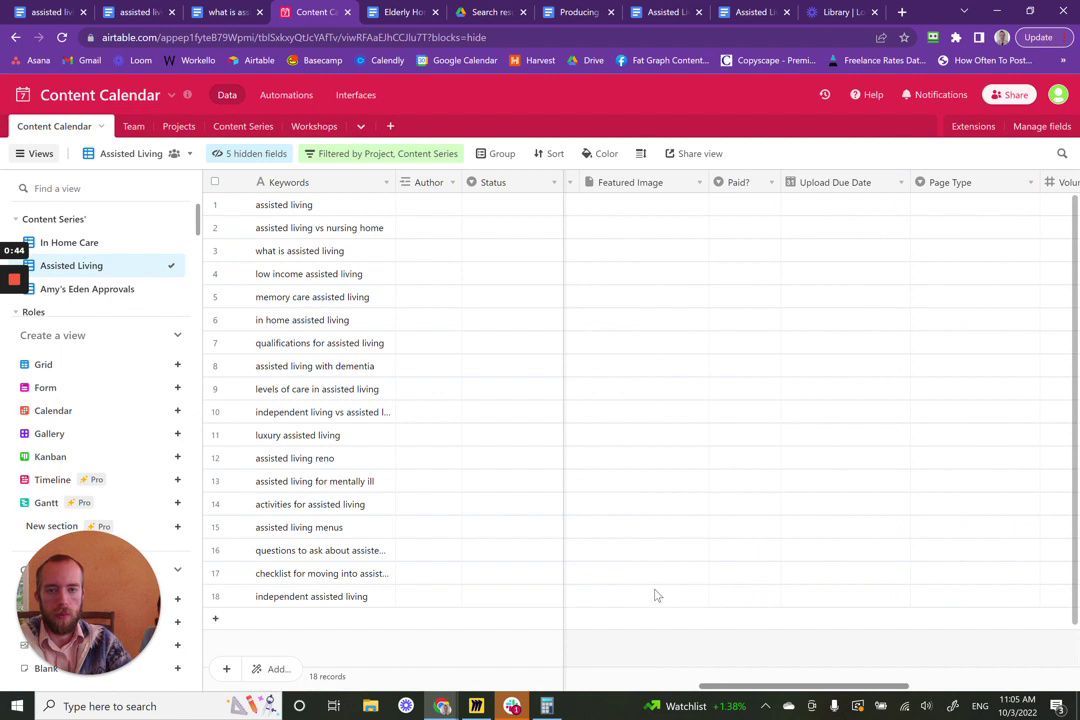
pyautogui.hscroll(-5, 366, 660)
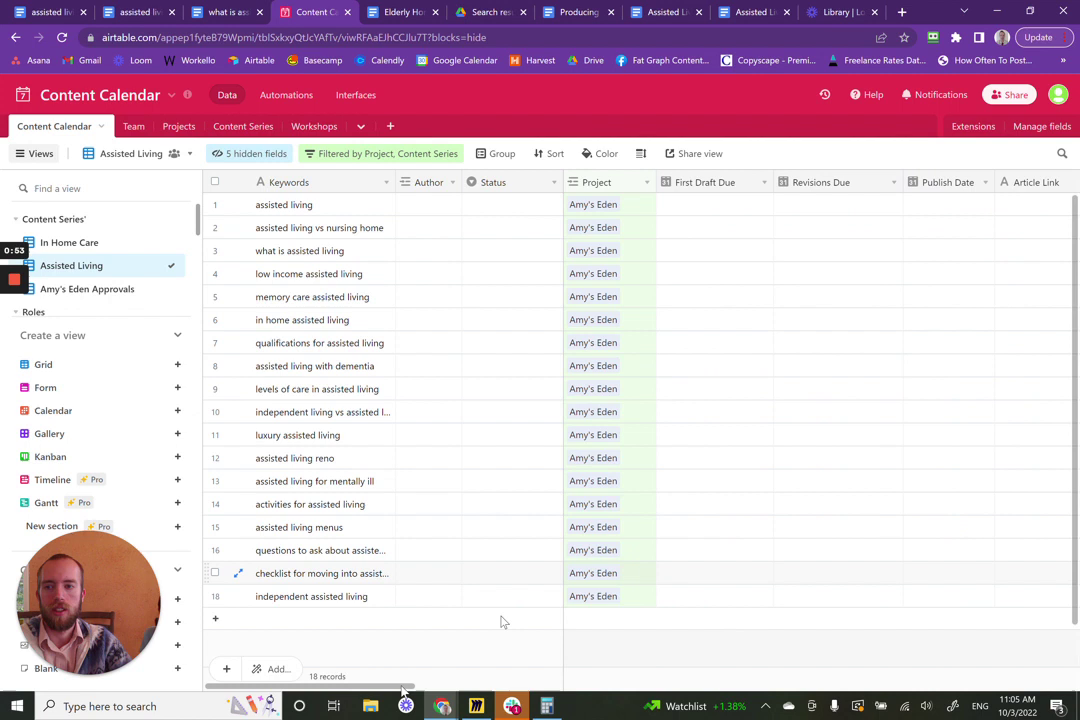
pyautogui.moveTo(411, 686); pyautogui.dragTo(475, 679)
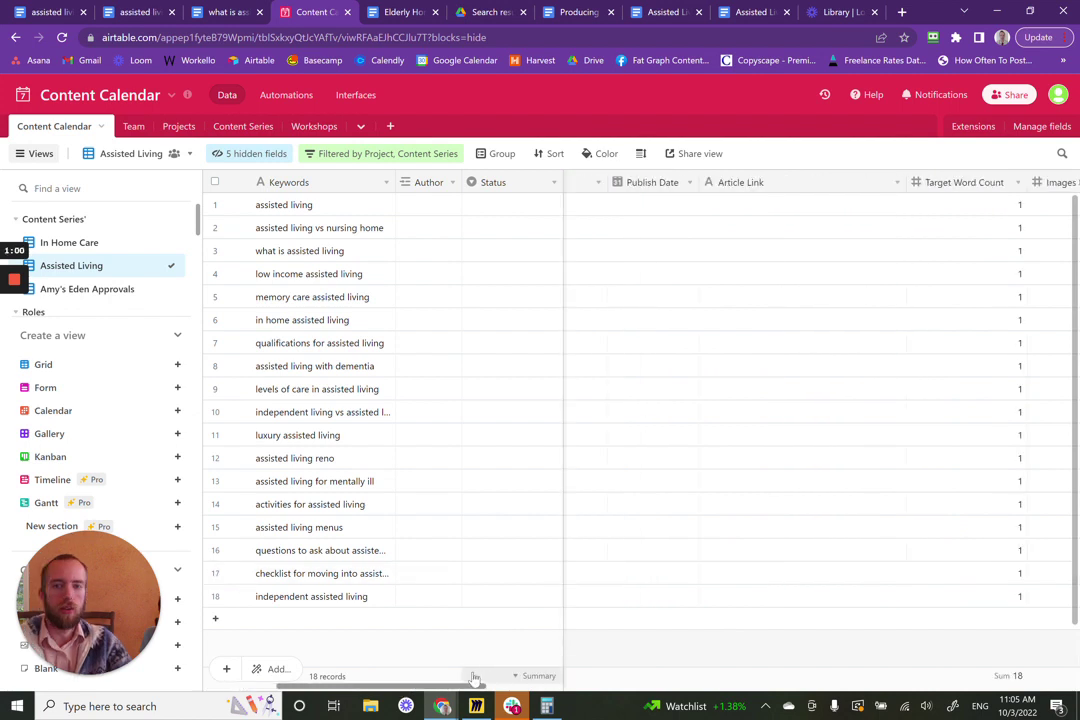
pyautogui.moveTo(480, 677); pyautogui.dragTo(486, 678)
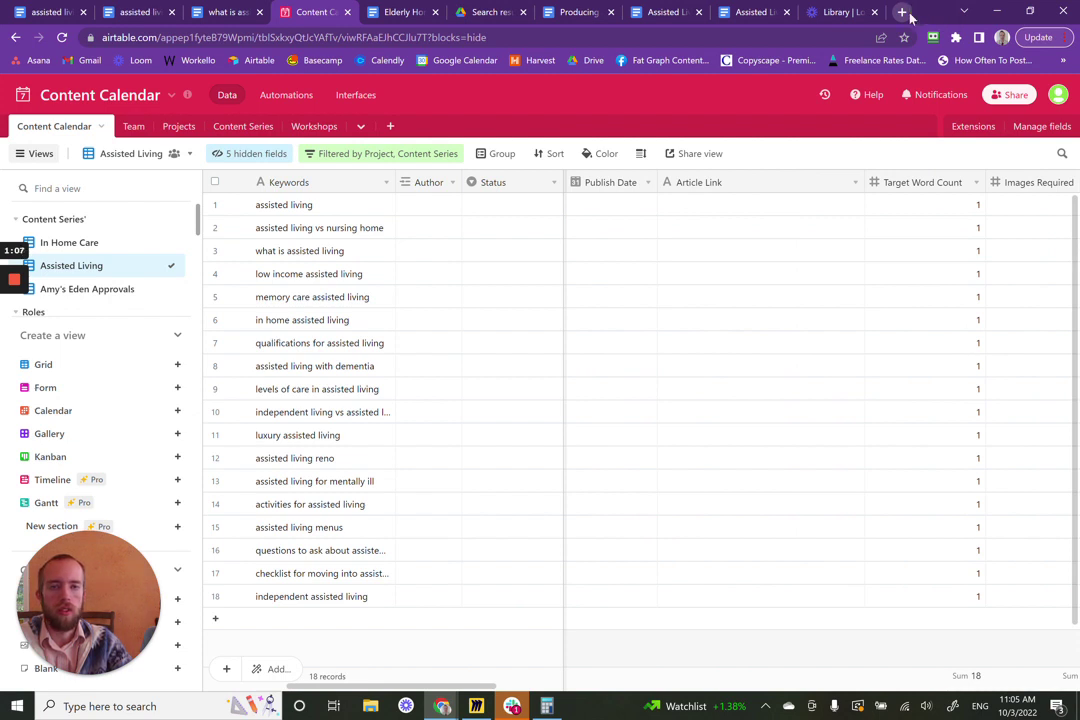
pyautogui.click(902, 12)
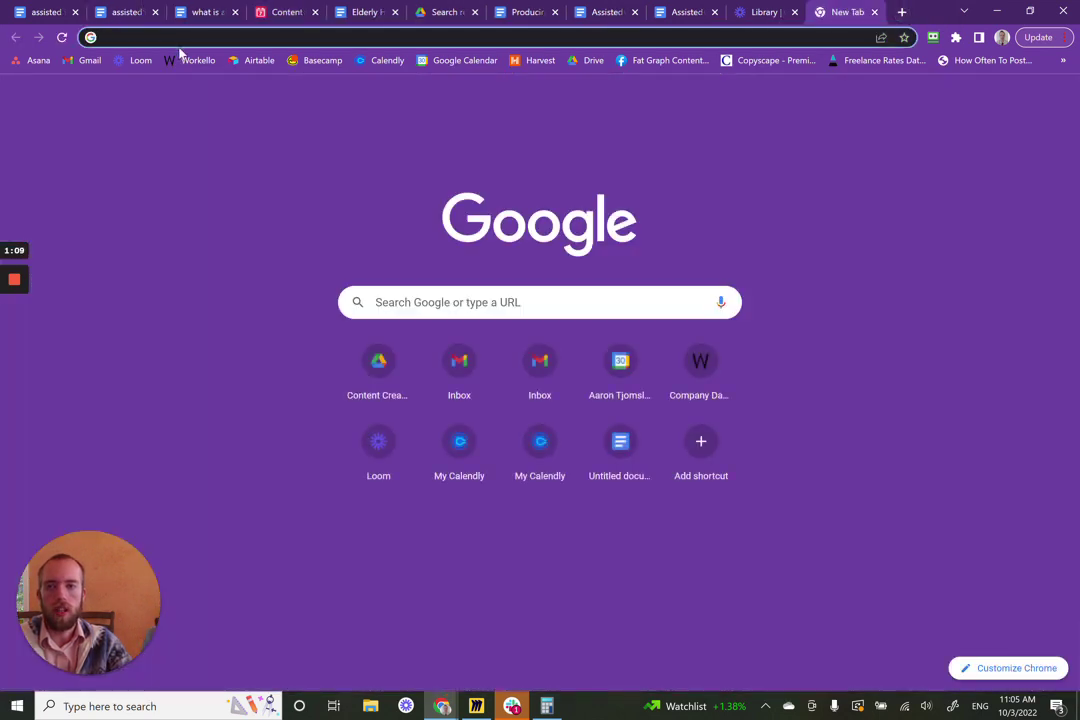
# - Load drive.google.com in the new tab using the 'dr' address-bar suggestion
pyautogui.click(184, 41)
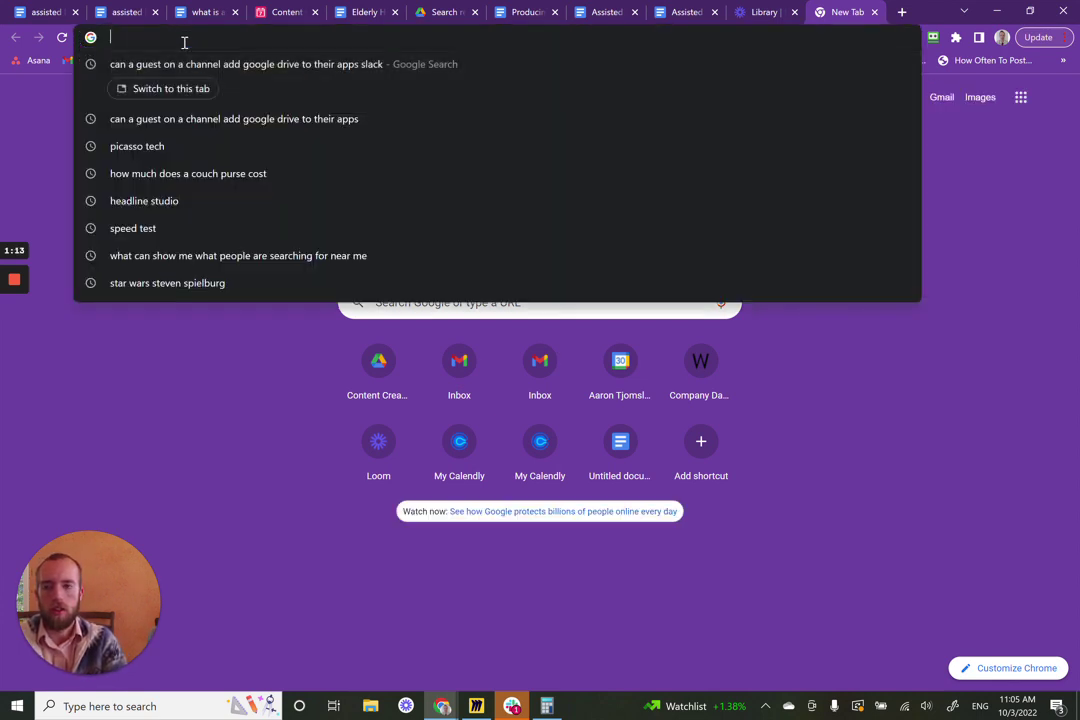
pyautogui.write('dr')
pyautogui.press('Return')
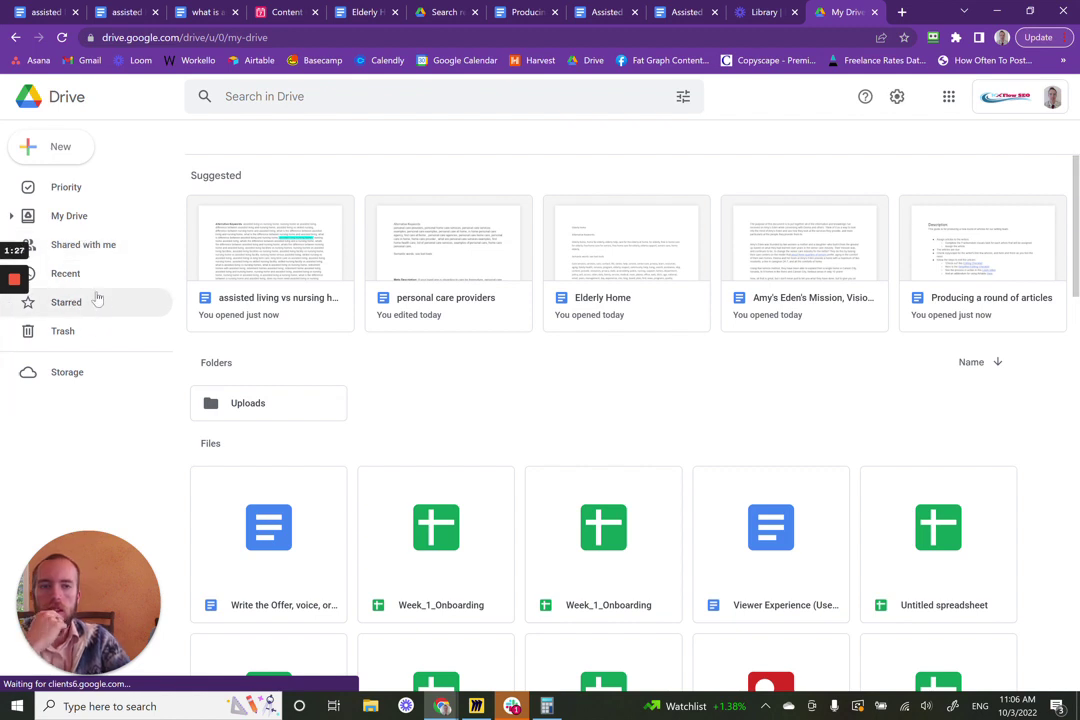
# - Go through Shared drives > Content Creation > Clients > Amy's Eden > Articles > Assisted Living Series
pyautogui.click(65, 245)
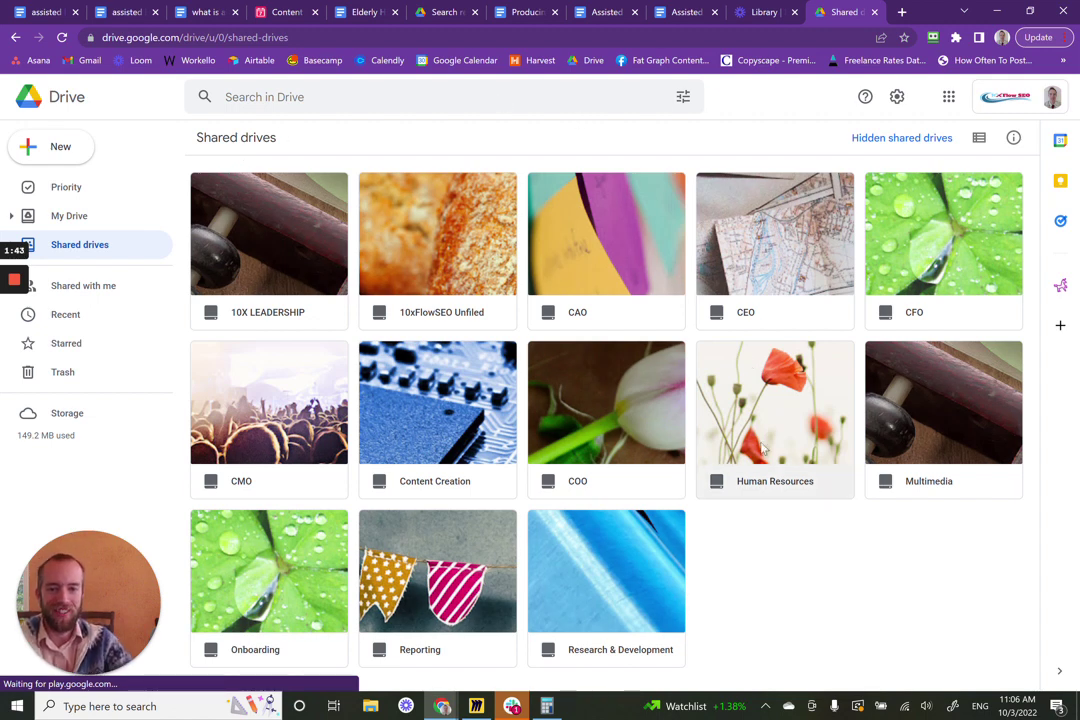
pyautogui.click(470, 432)
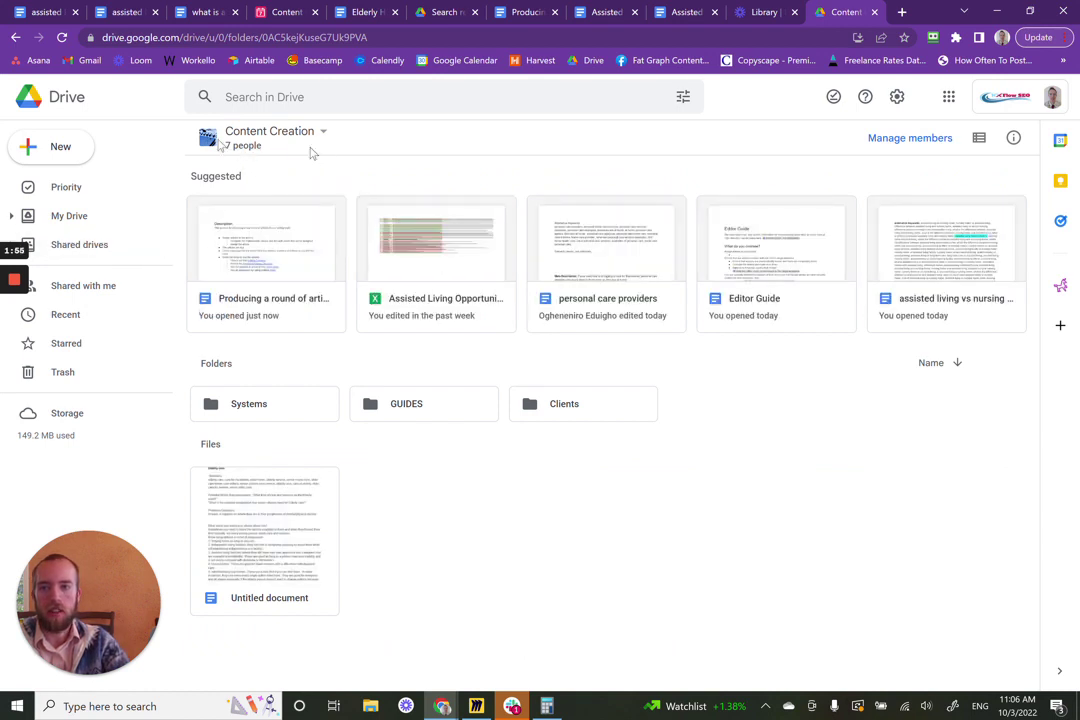
pyautogui.click(612, 400)
pyautogui.doubleClick(612, 400)
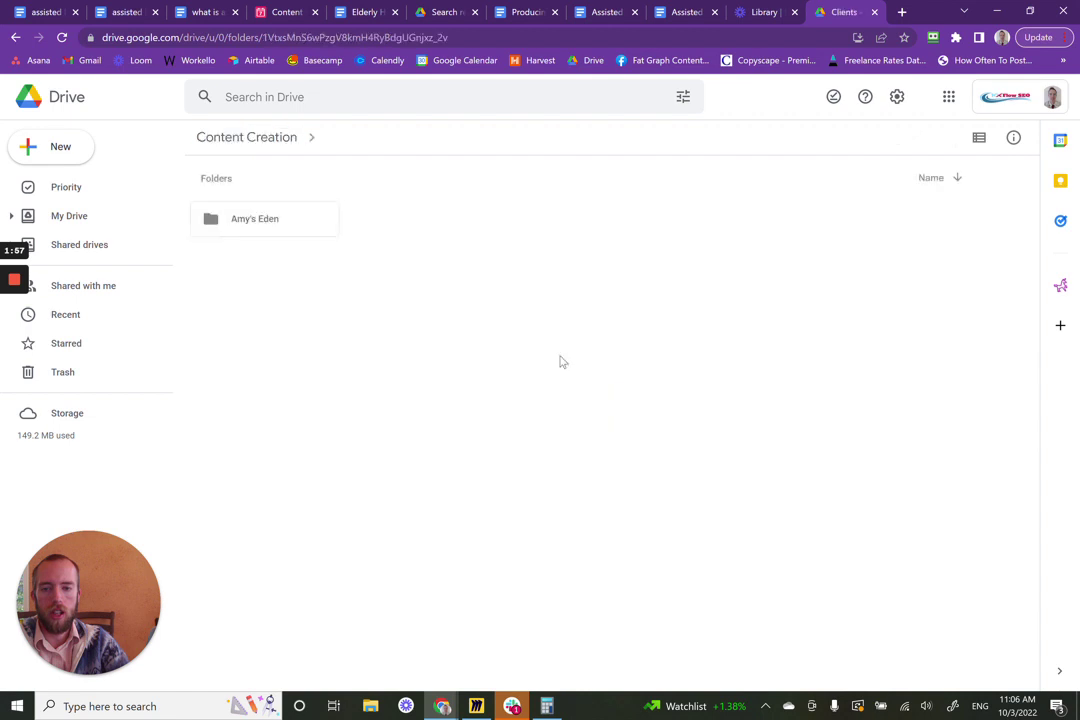
pyautogui.doubleClick(278, 222)
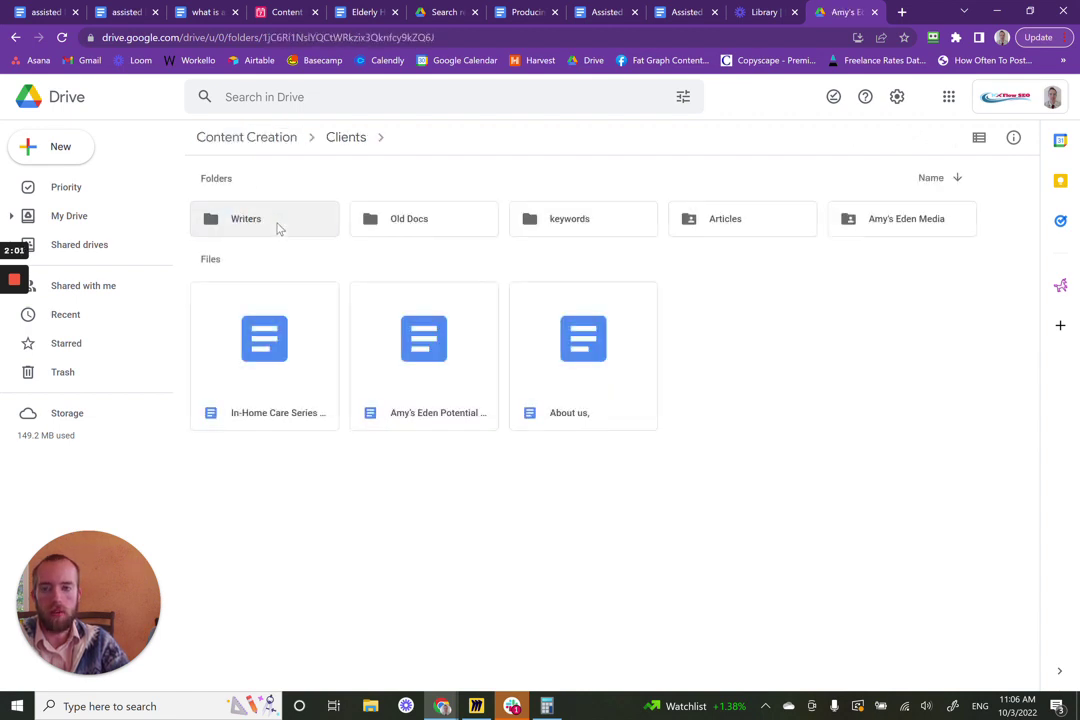
pyautogui.doubleClick(745, 214)
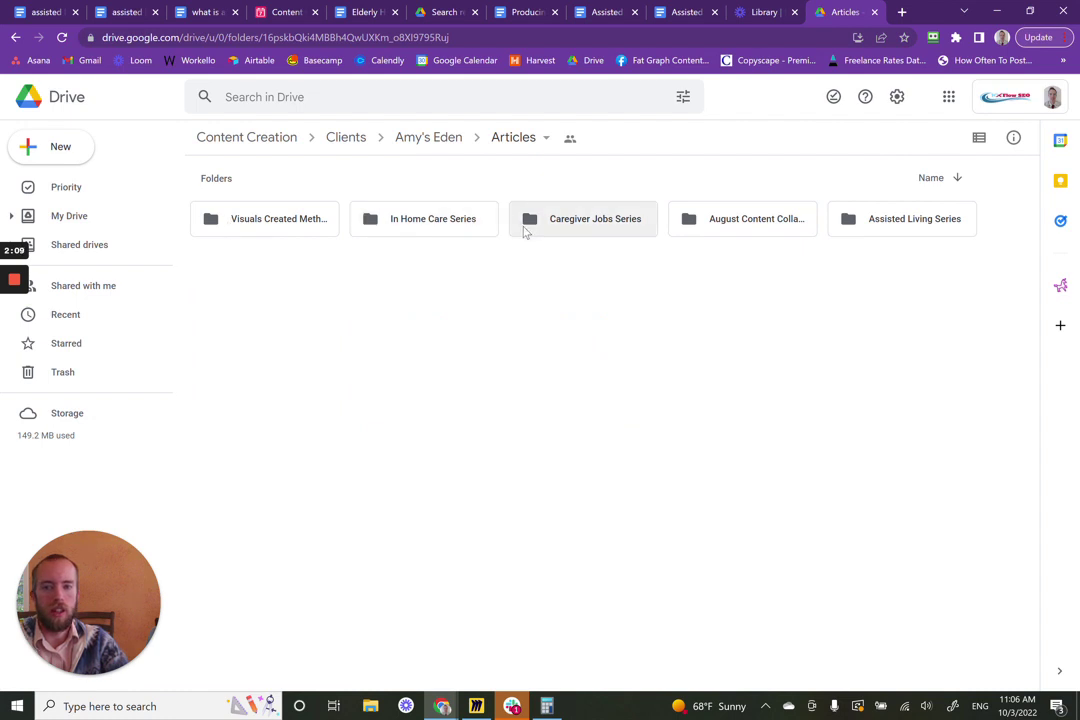
pyautogui.click(908, 228)
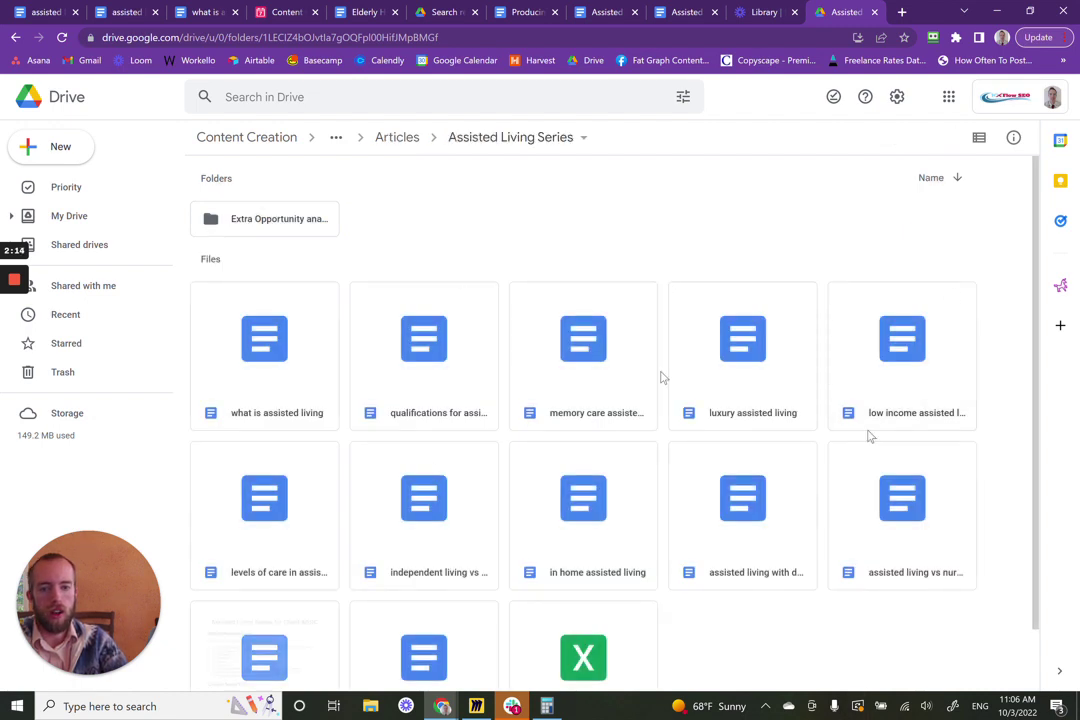
pyautogui.click(289, 356)
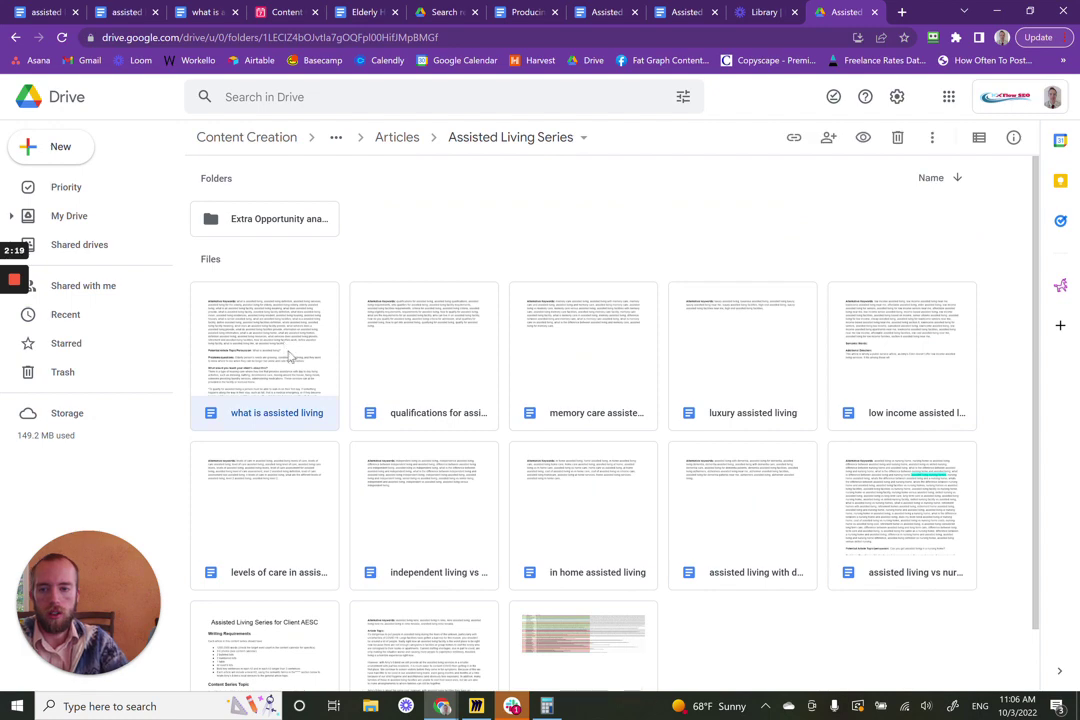
# - Copy the share link of the 'what is assisted living' document through Get link
pyautogui.rightClick(278, 305)
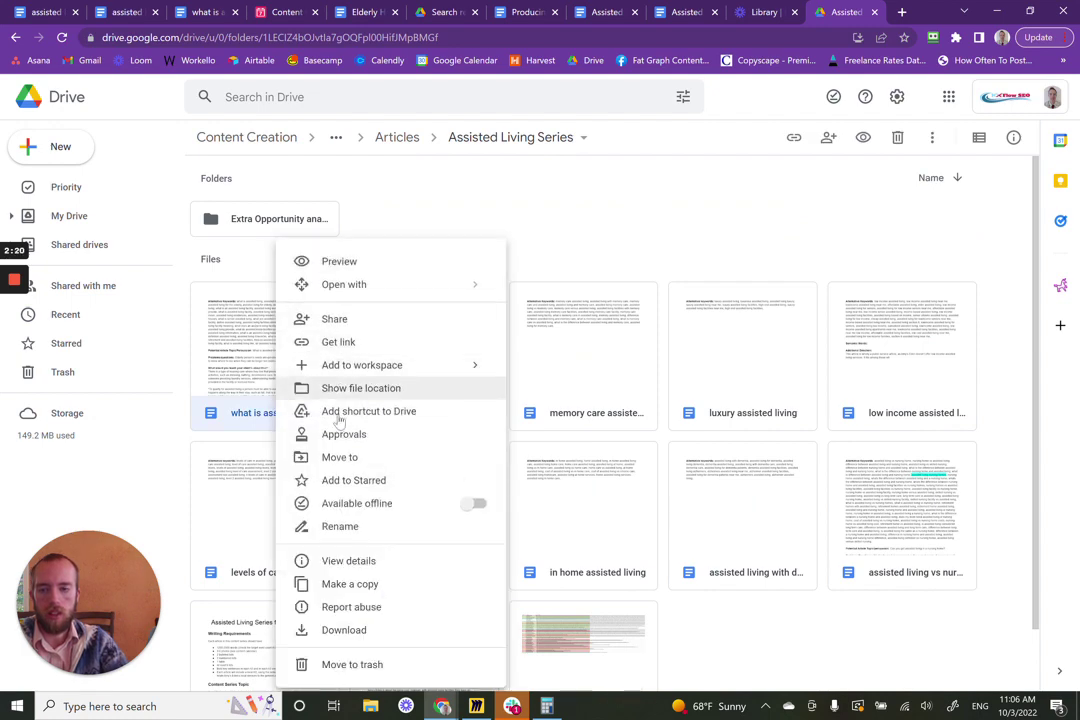
pyautogui.click(363, 345)
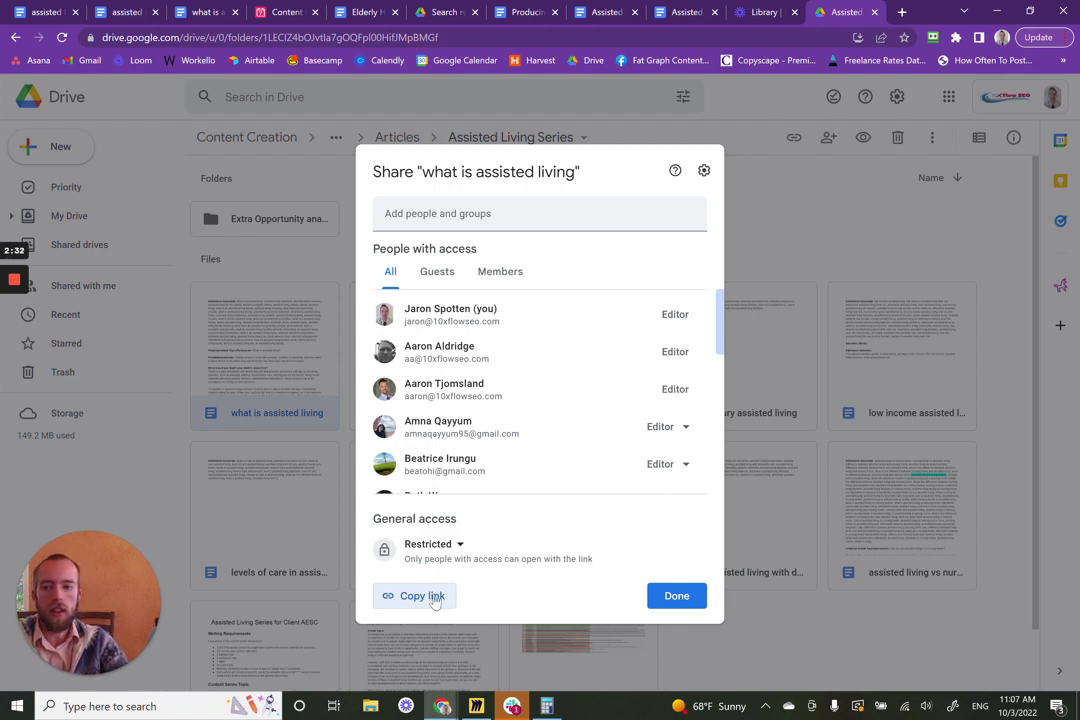
pyautogui.click(434, 598)
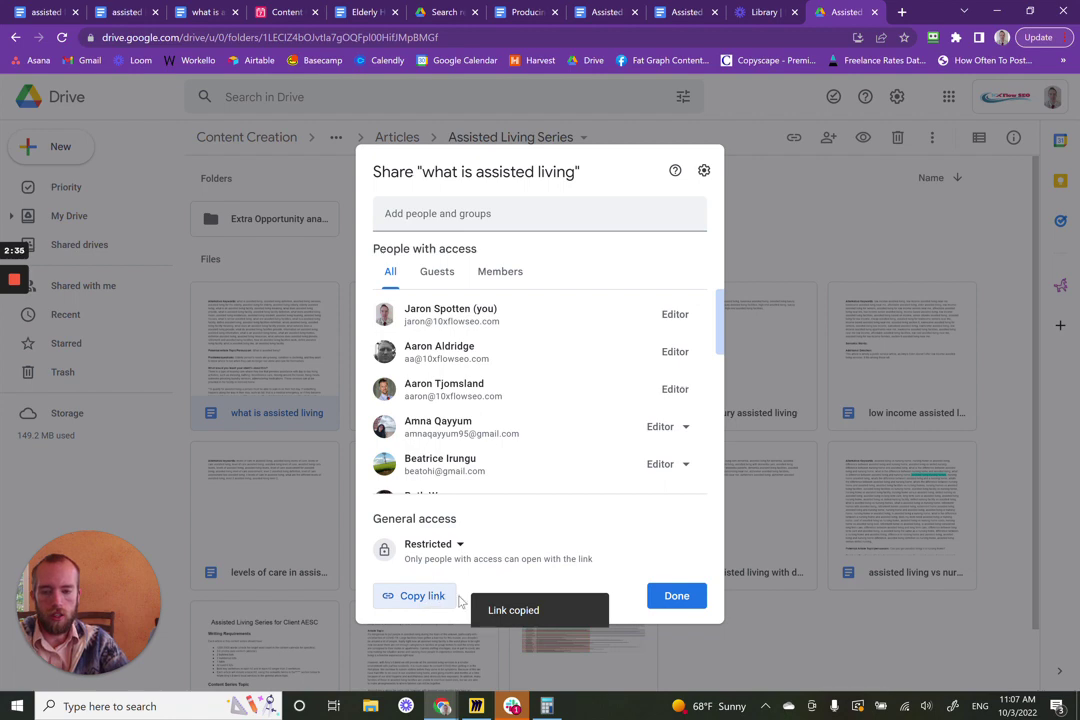
pyautogui.click(800, 231)
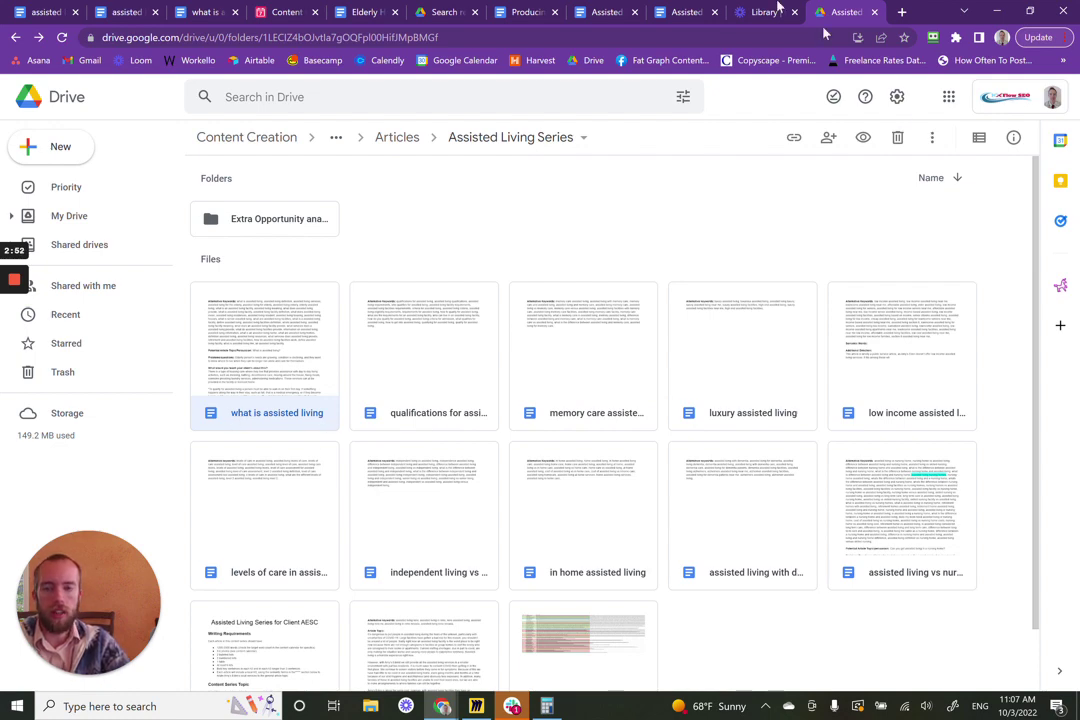
# - Paste the link into the 'what is assisted living' row's Article Link cell, then return to Drive
pyautogui.click(287, 12)
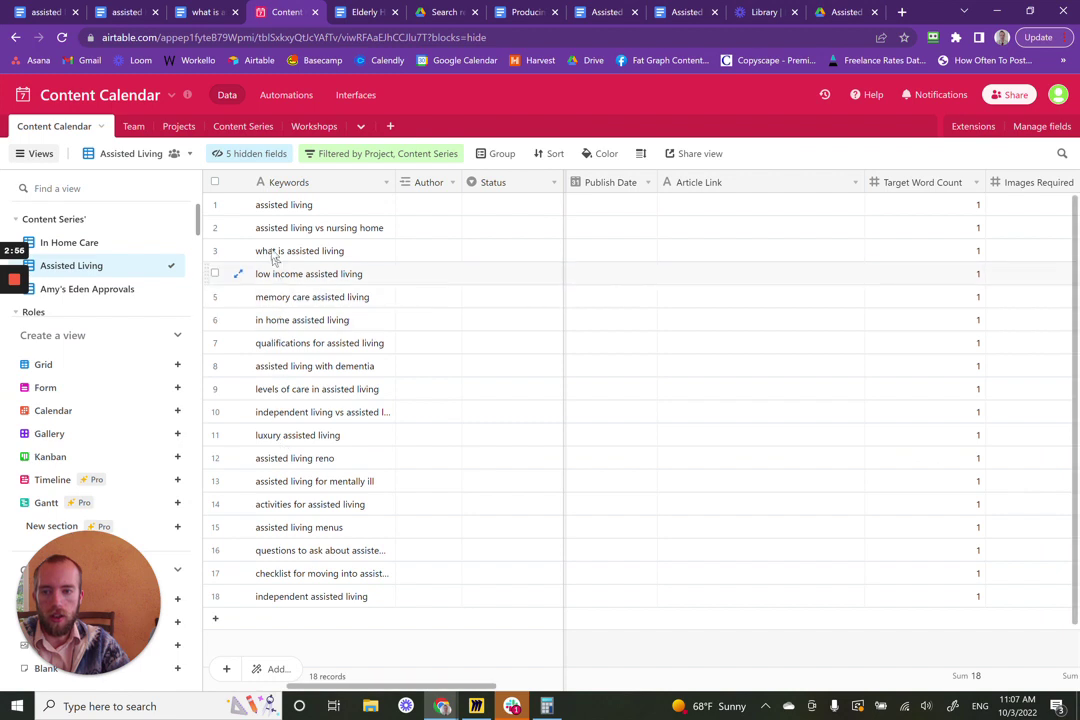
pyautogui.click(731, 276)
pyautogui.click(726, 253)
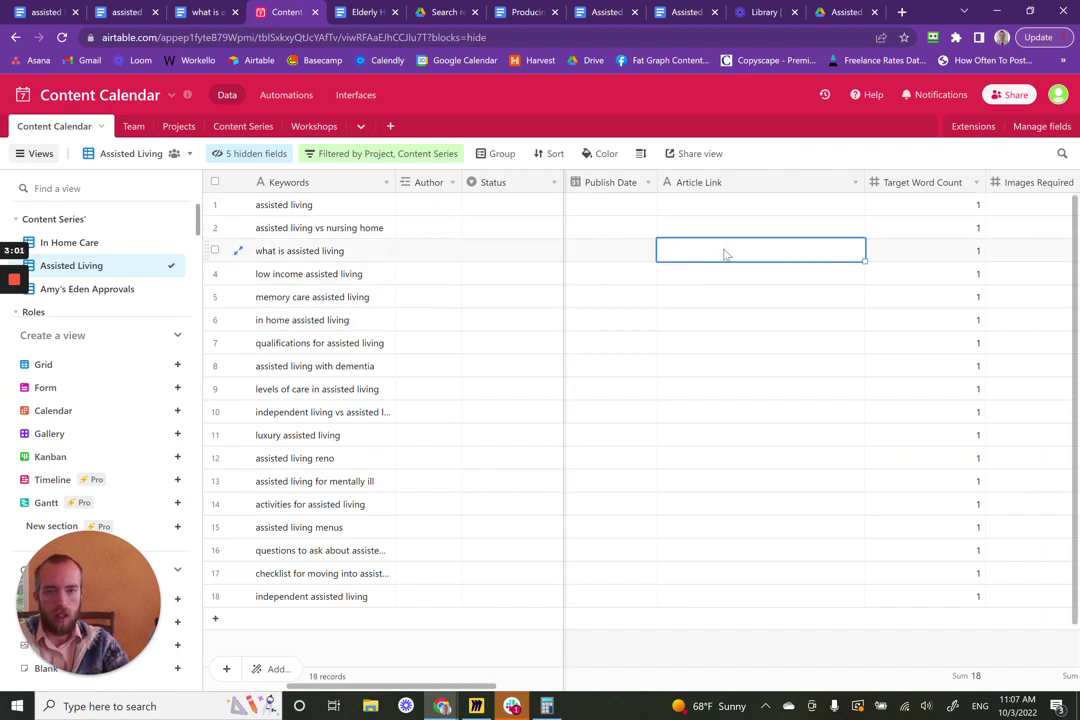
pyautogui.hotkey('ctrl', 'v')
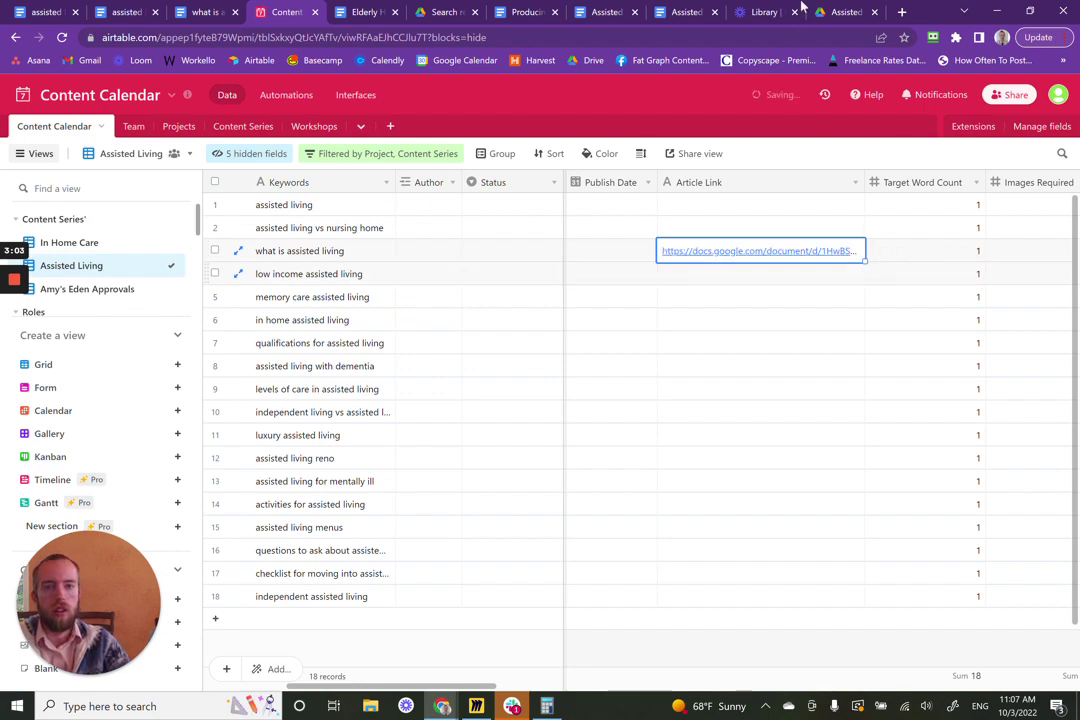
pyautogui.click(845, 11)
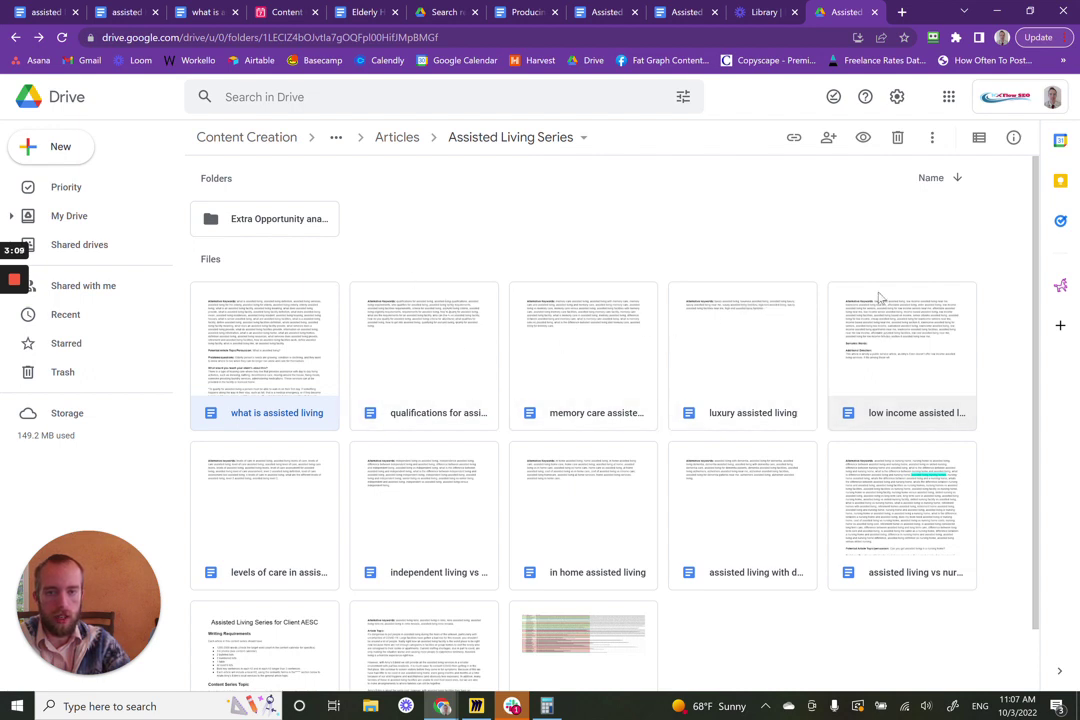
# - Copy the low income assisted living doc's share link into its Airtable Article Link cell
pyautogui.click(900, 330)
pyautogui.rightClick(900, 338)
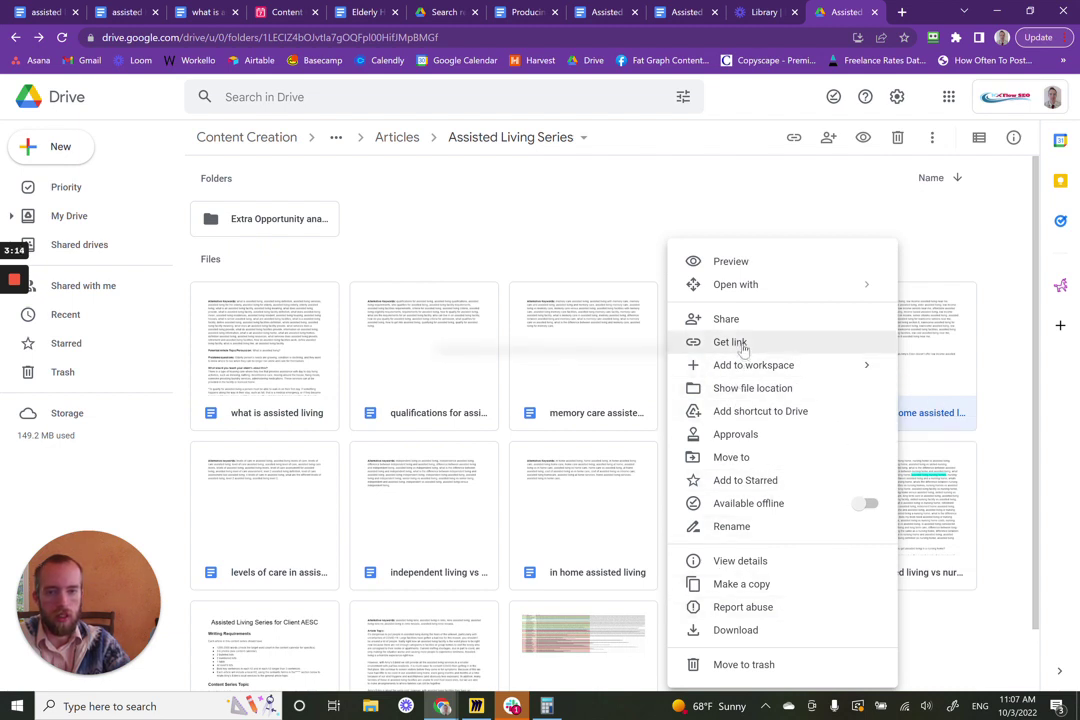
pyautogui.click(742, 347)
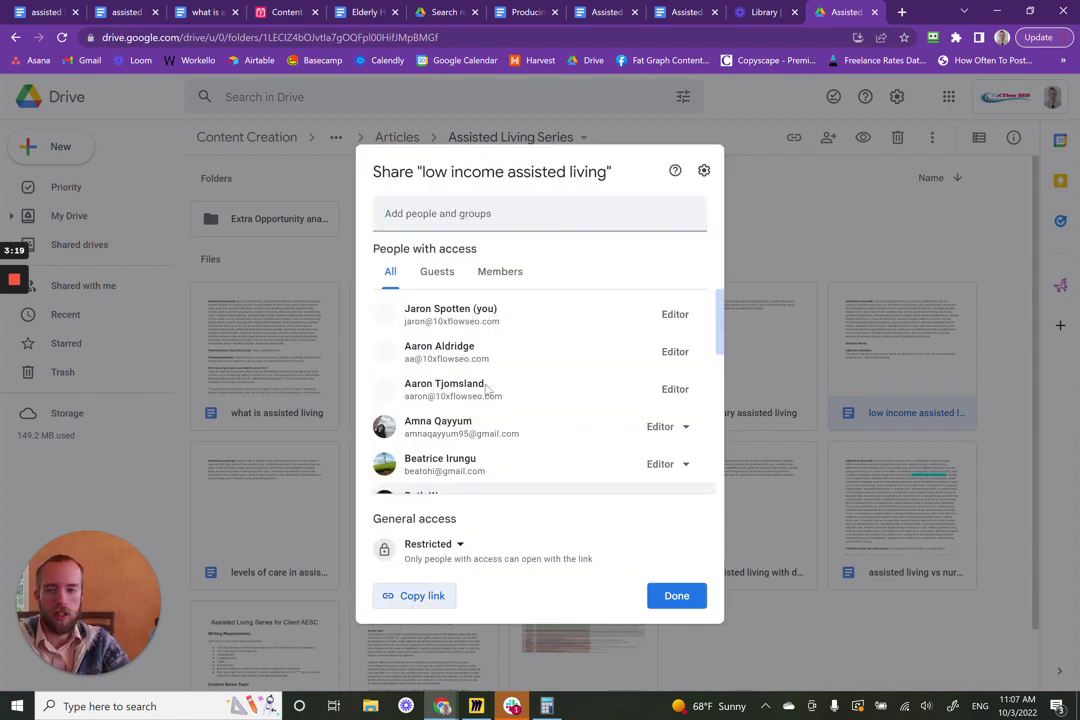
pyautogui.click(446, 601)
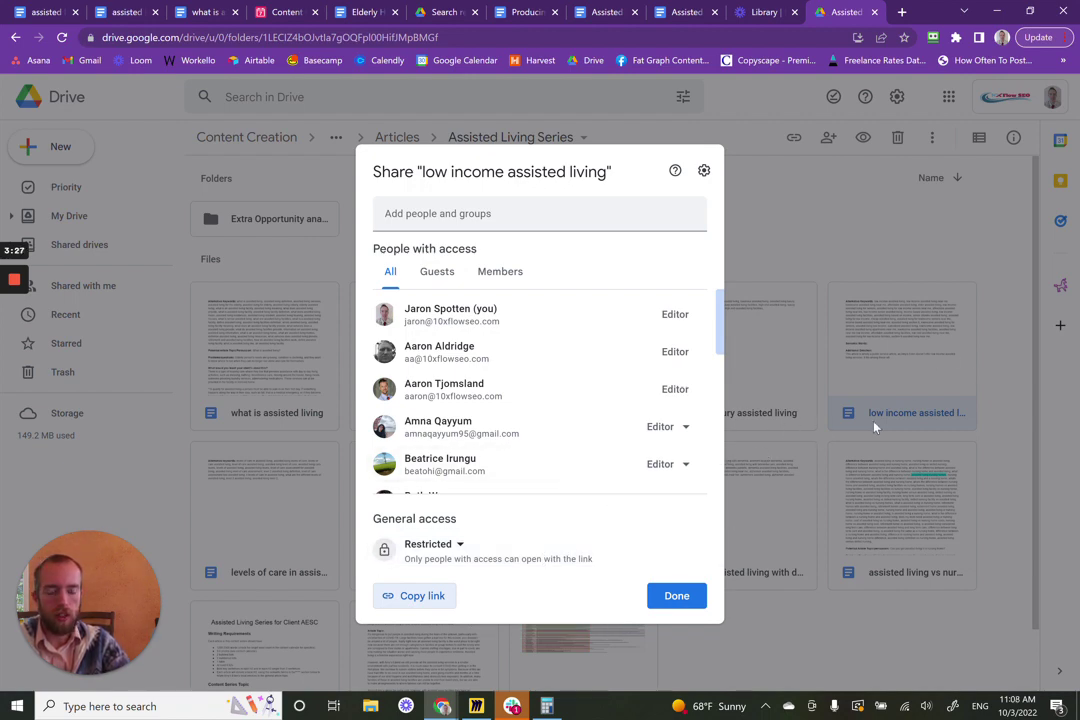
pyautogui.click(264, 13)
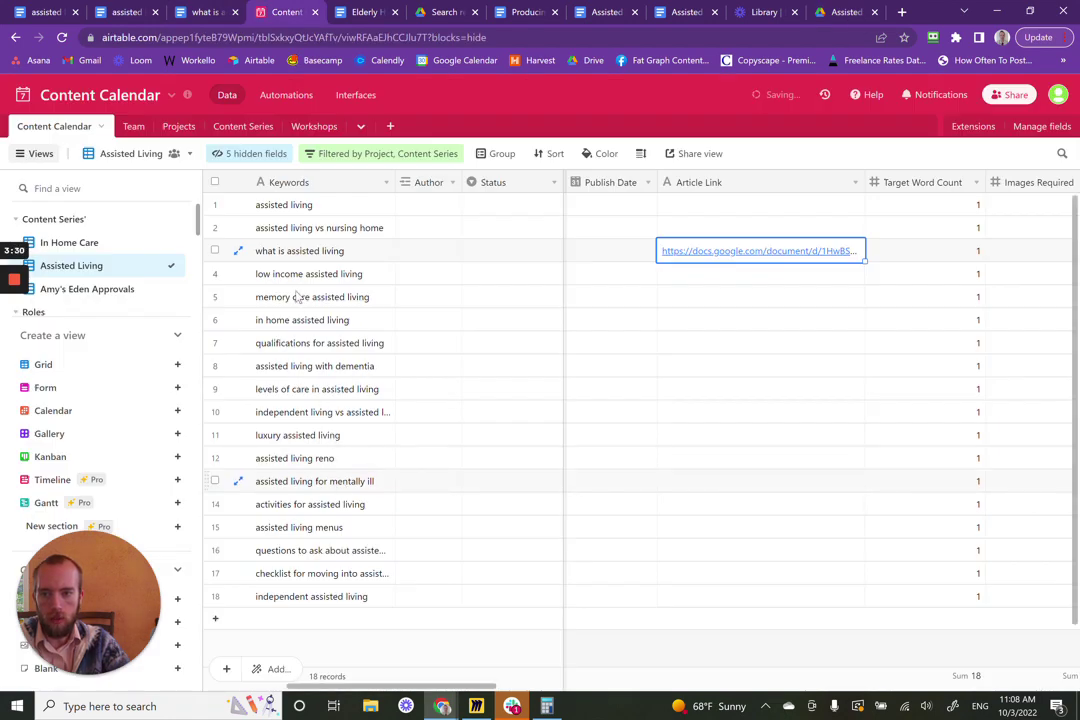
pyautogui.click(688, 282)
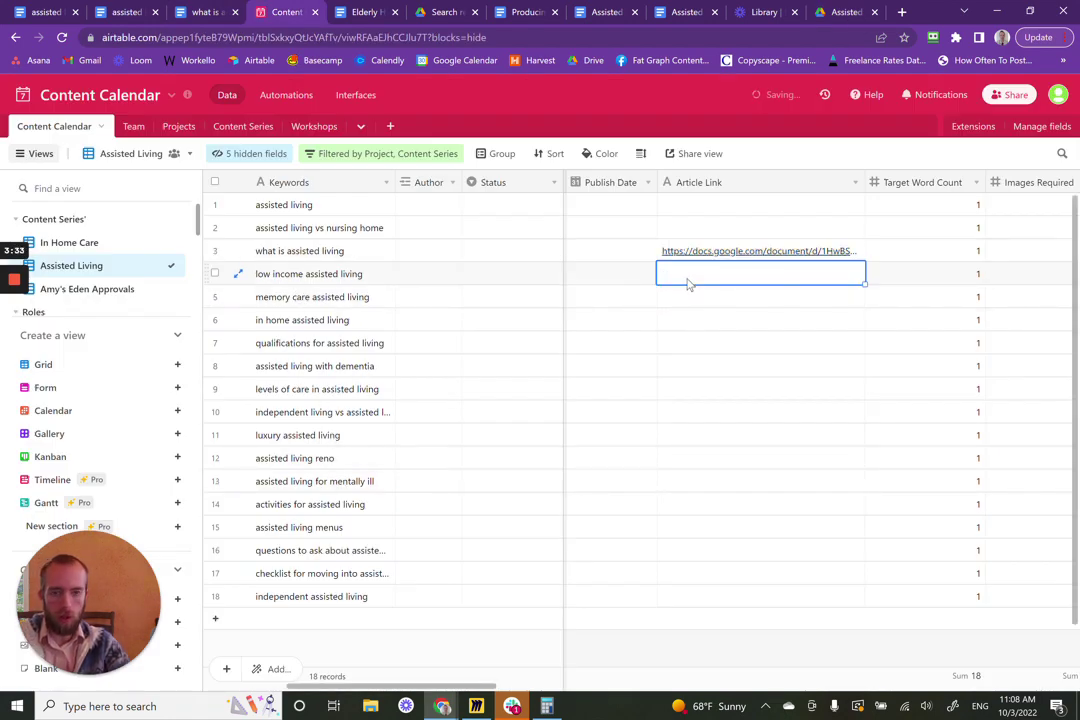
pyautogui.hotkey('ctrl', 'v')
pyautogui.click(845, 12)
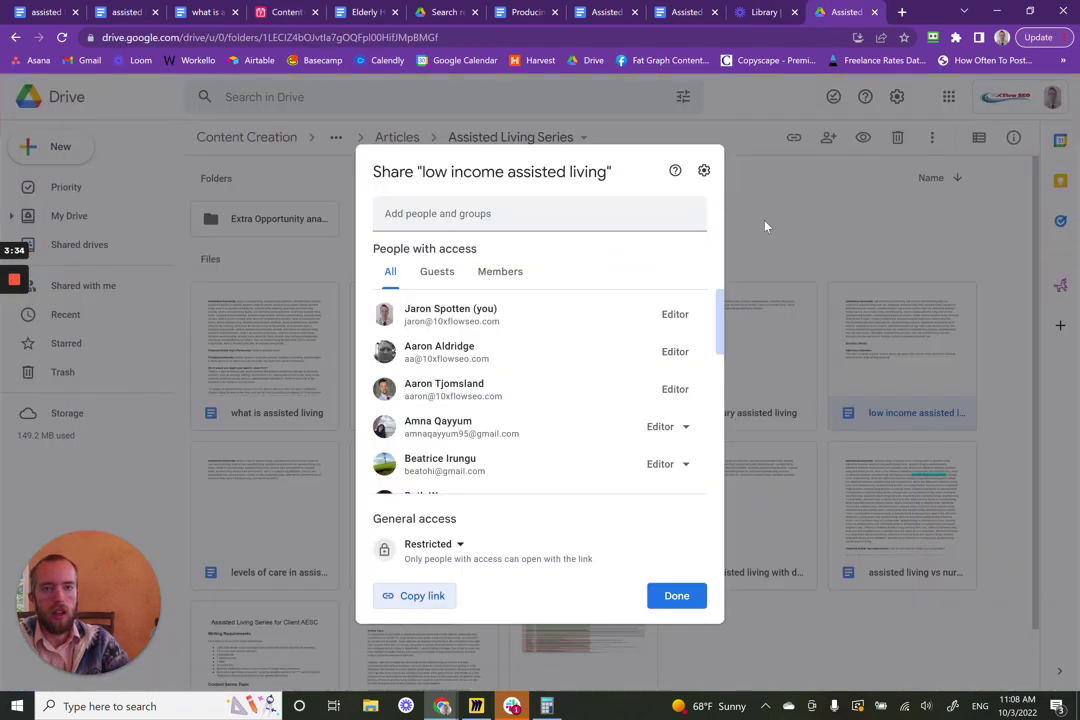
pyautogui.click(688, 597)
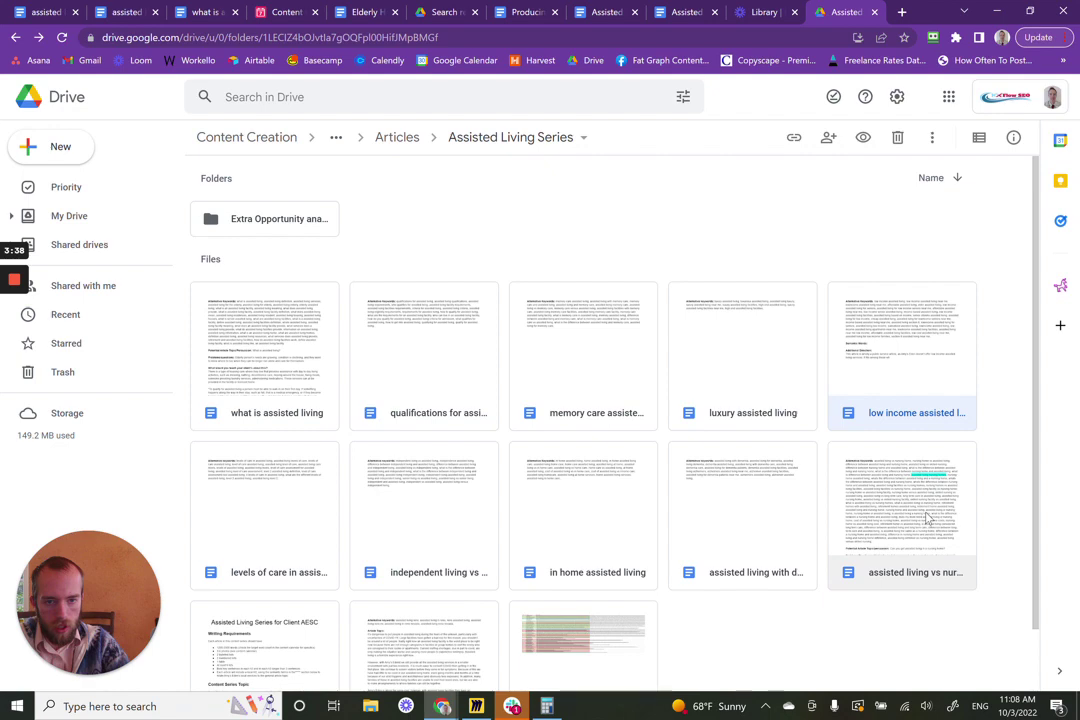
# - Copy the vs nursing home doc's share link into row 2's Article Link cell
pyautogui.rightClick(928, 518)
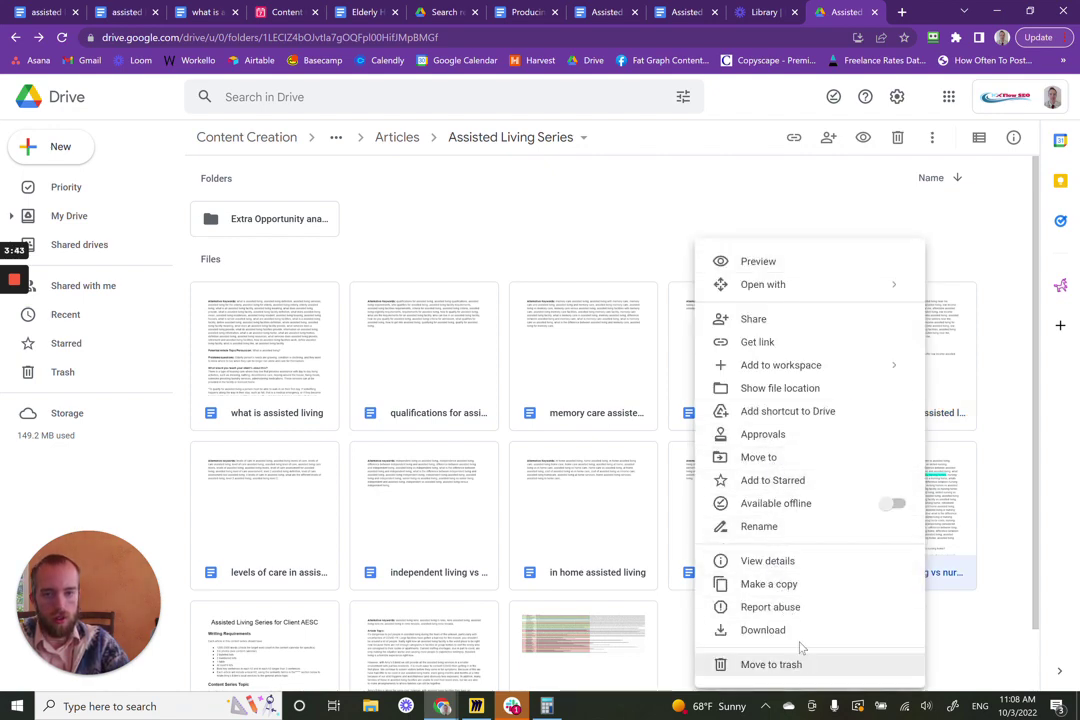
pyautogui.click(757, 341)
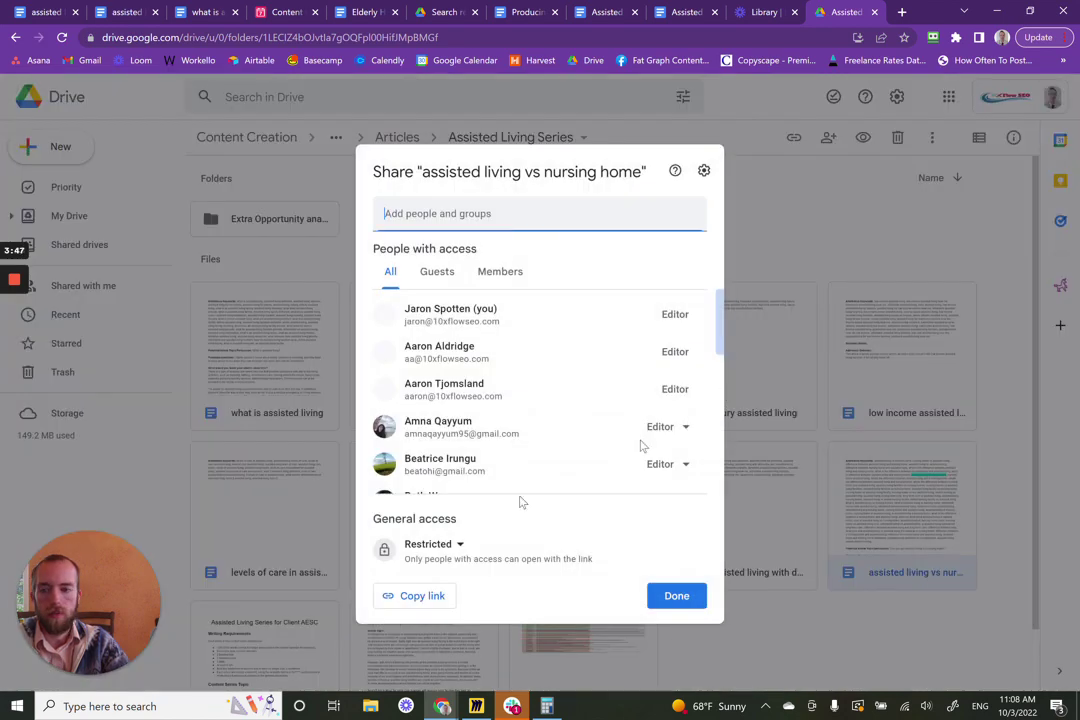
pyautogui.click(432, 594)
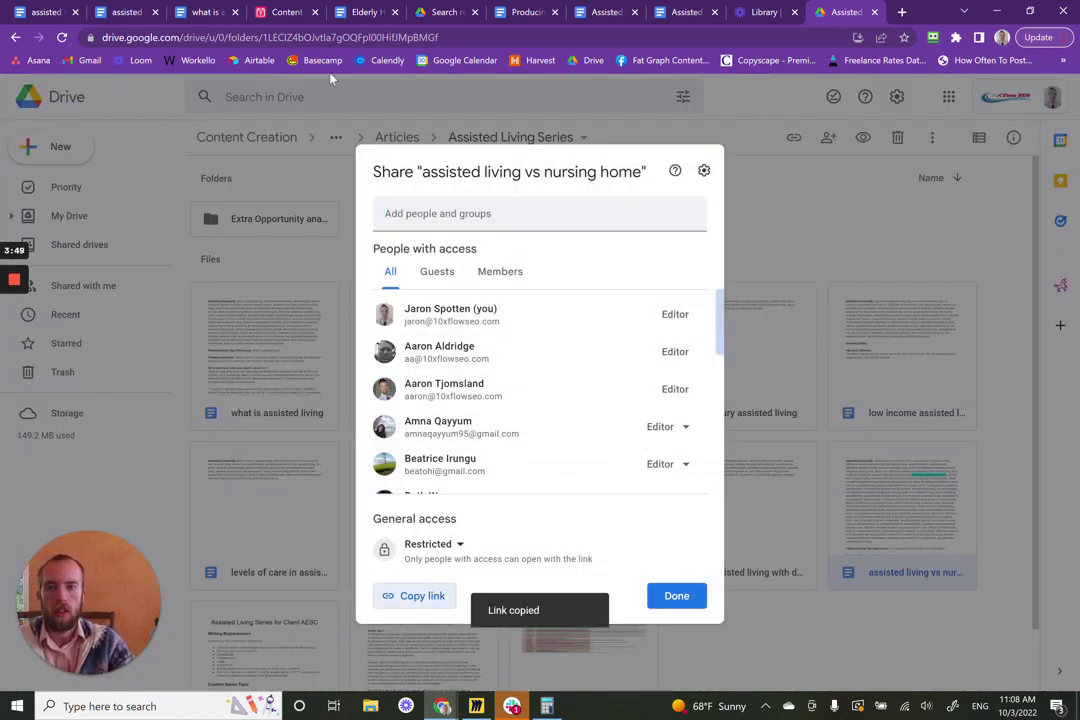
pyautogui.click(287, 12)
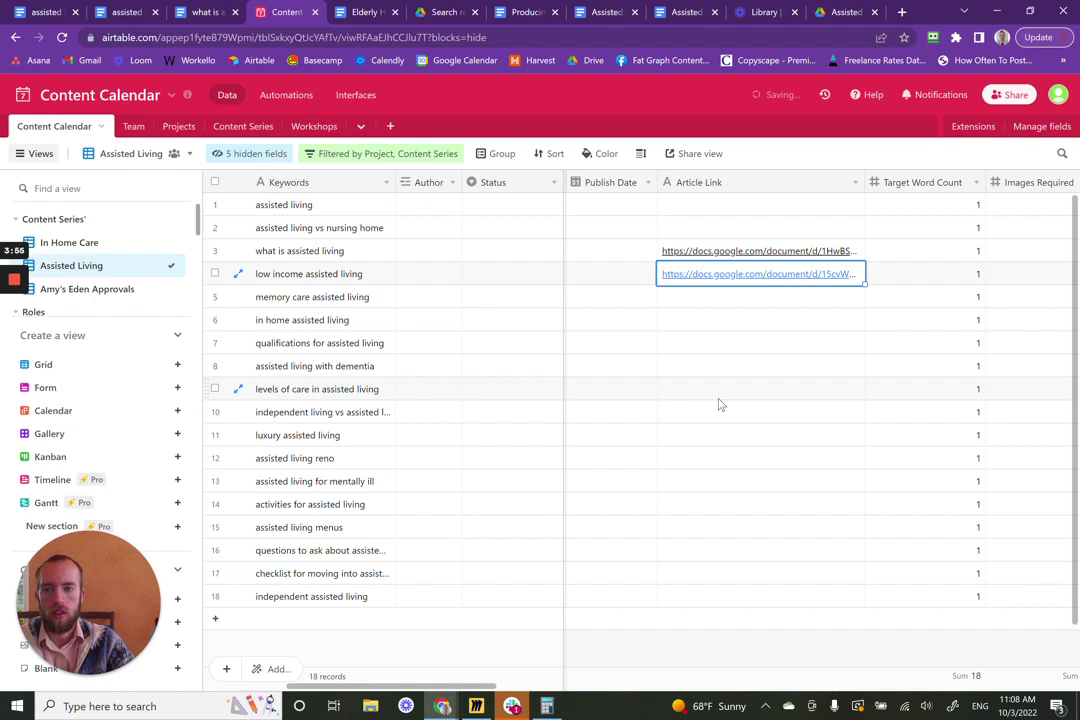
pyautogui.click(736, 229)
pyautogui.hotkey('ctrl', 'v')
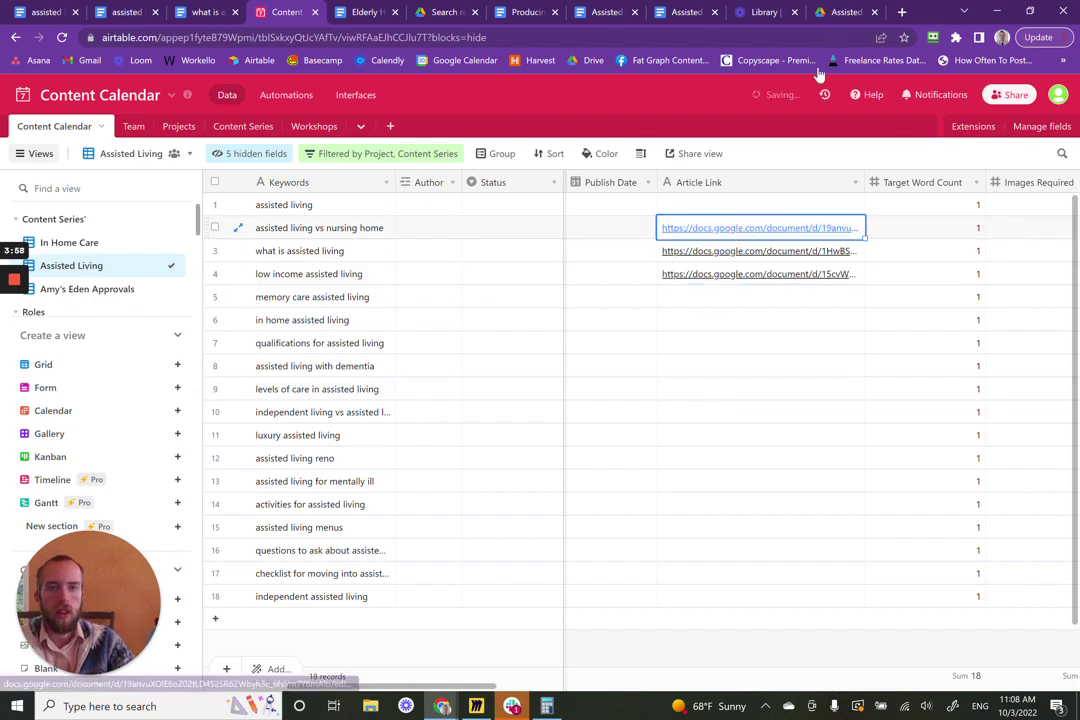
pyautogui.click(846, 12)
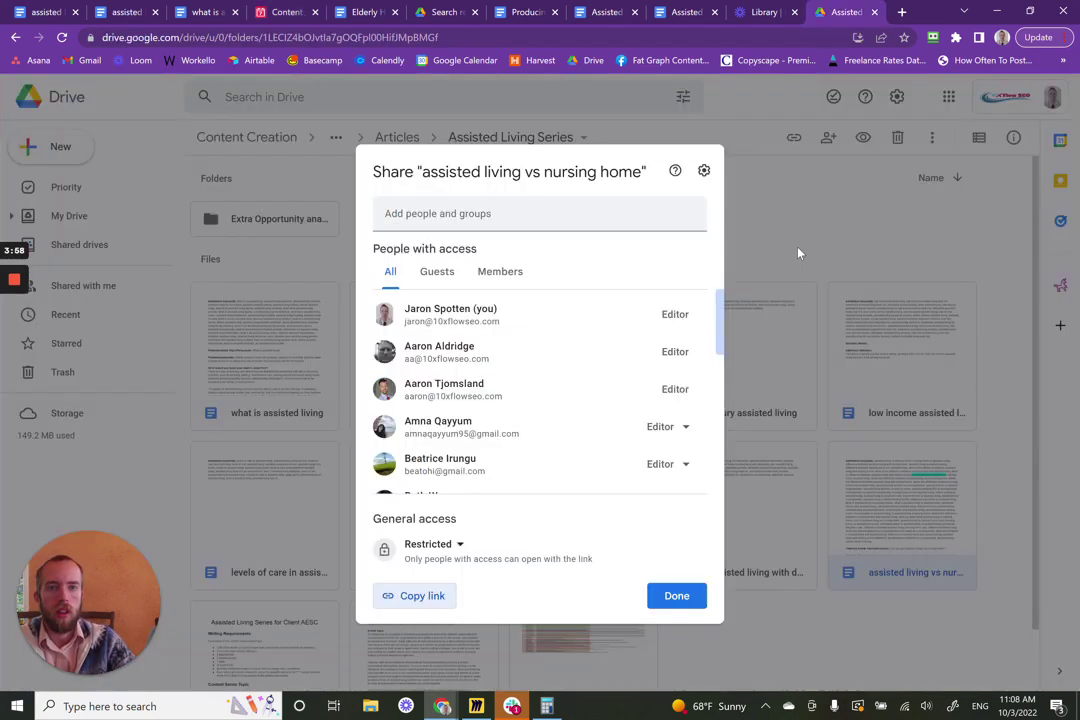
pyautogui.click(678, 594)
# - Copy the assisted living reno doc's share link into the reno row's Article Link cell
pyautogui.scroll(-2, 663, 559)
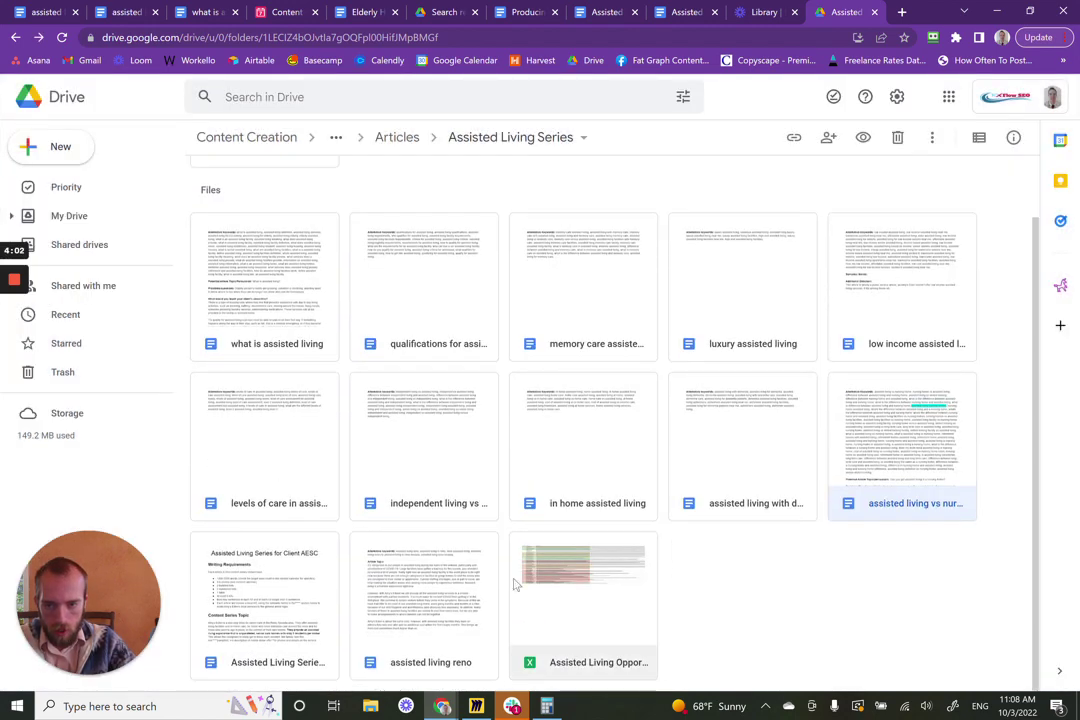
pyautogui.rightClick(436, 610)
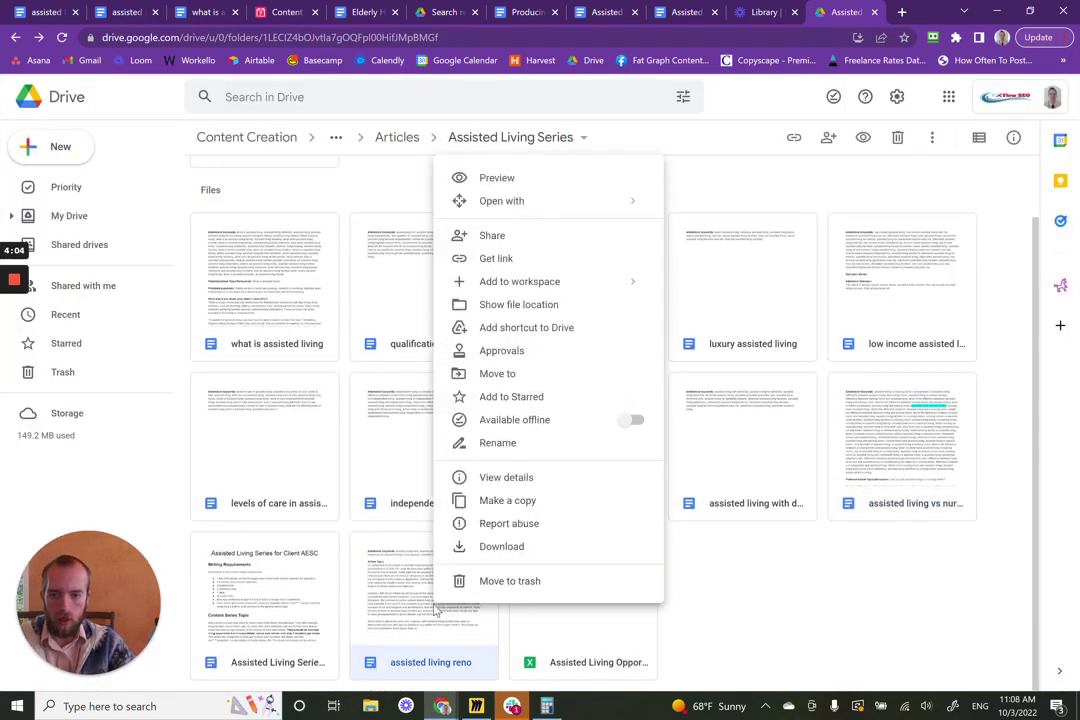
pyautogui.click(492, 270)
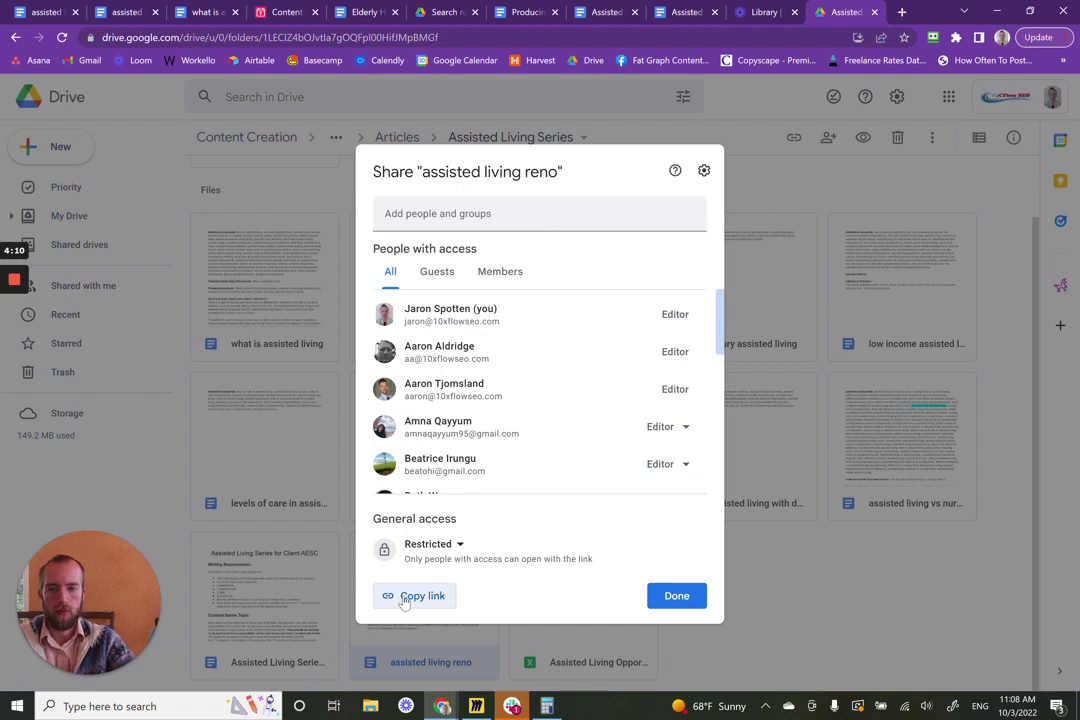
pyautogui.click(400, 596)
pyautogui.click(285, 12)
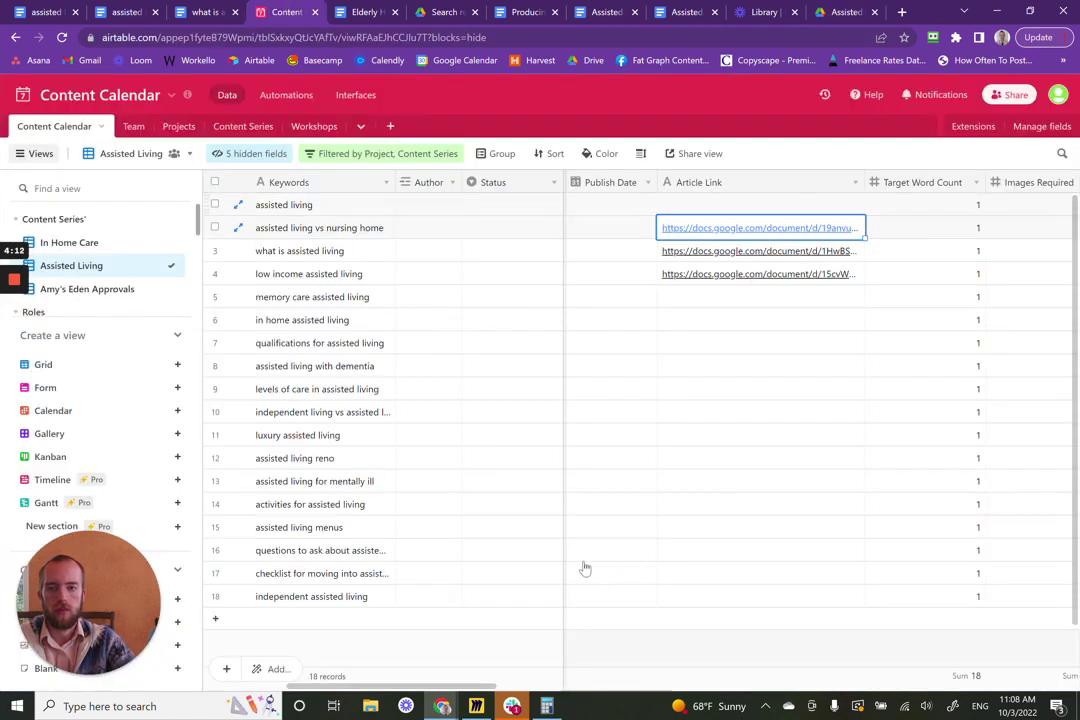
pyautogui.scroll(-1, 623, 536)
pyautogui.click(645, 413)
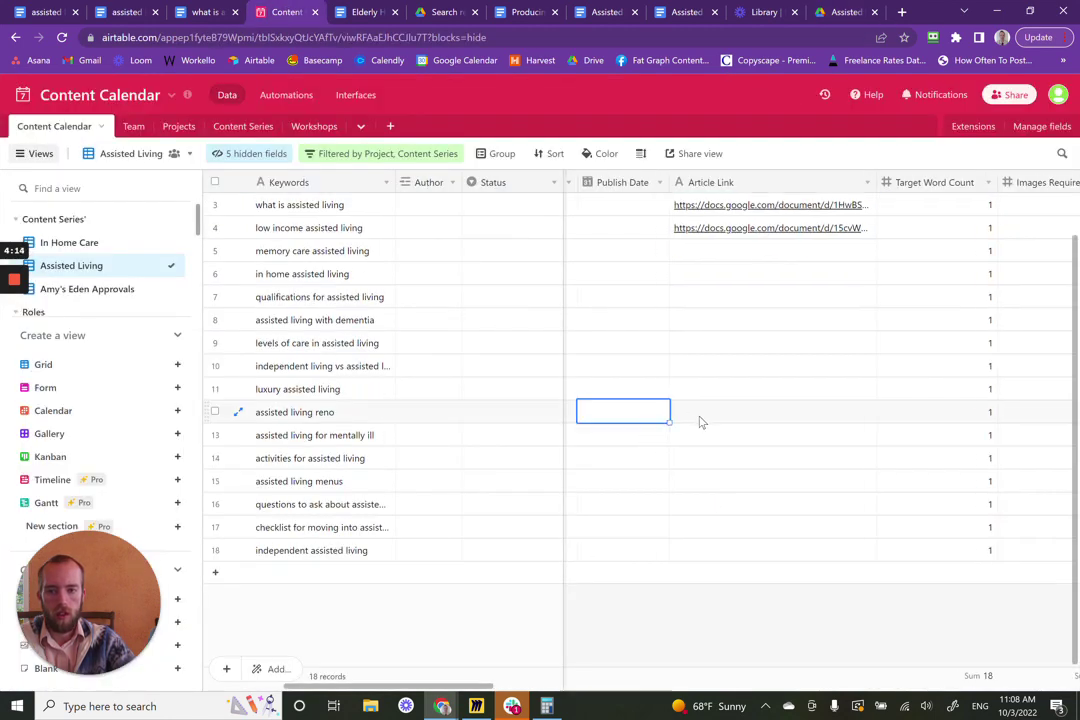
pyautogui.click(716, 421)
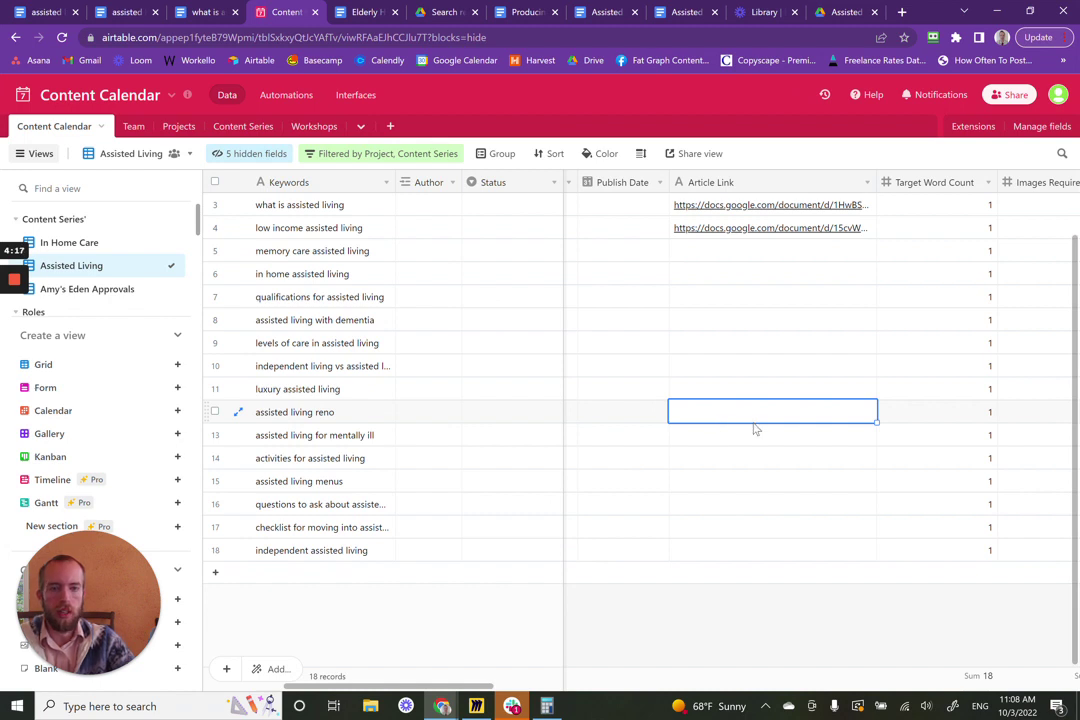
pyautogui.hotkey('ctrl', 'v')
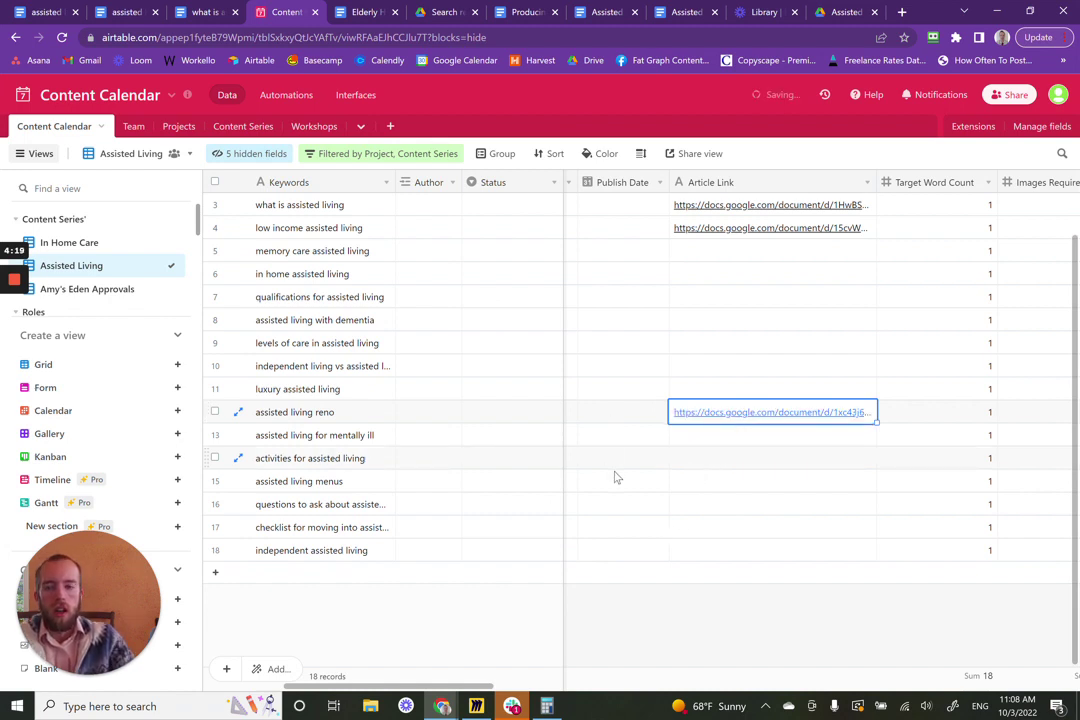
pyautogui.scroll(1, 617, 478)
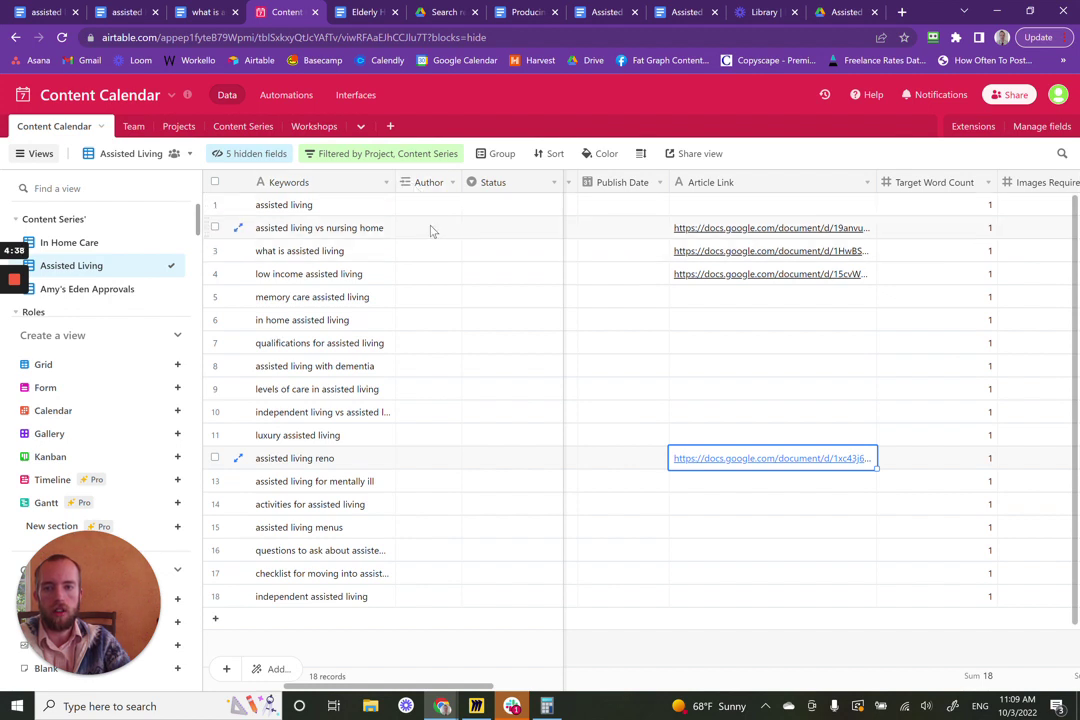
# - Link the matching writer from Team as row 2's Author and widen the Author column
pyautogui.click(432, 231)
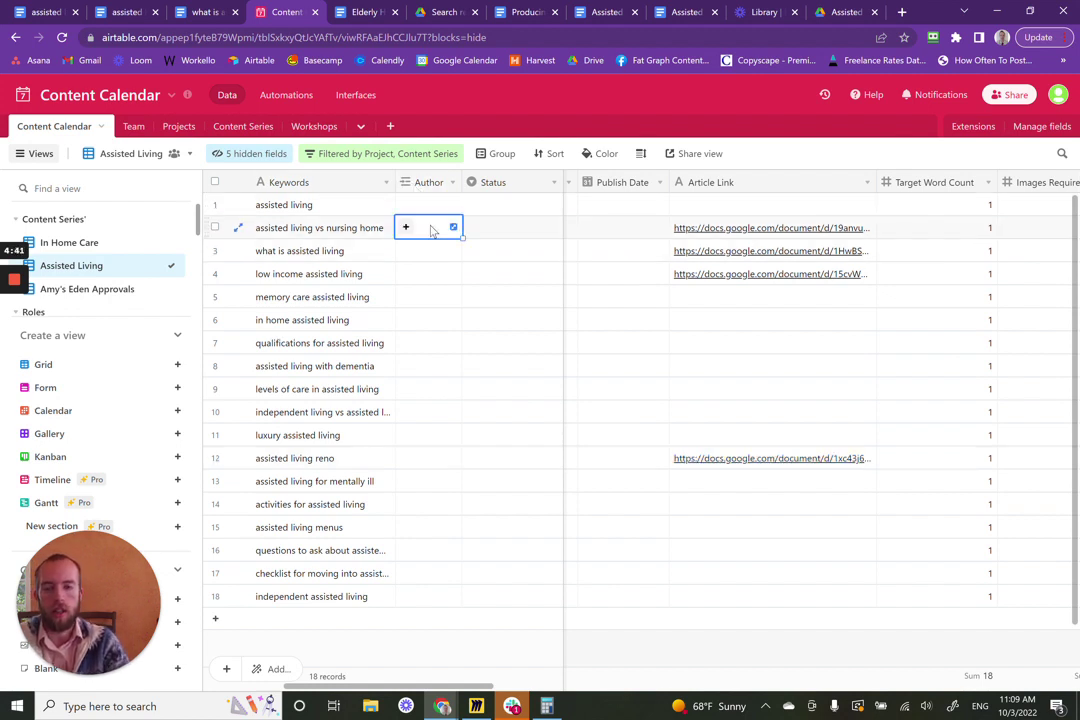
pyautogui.write('Niro')
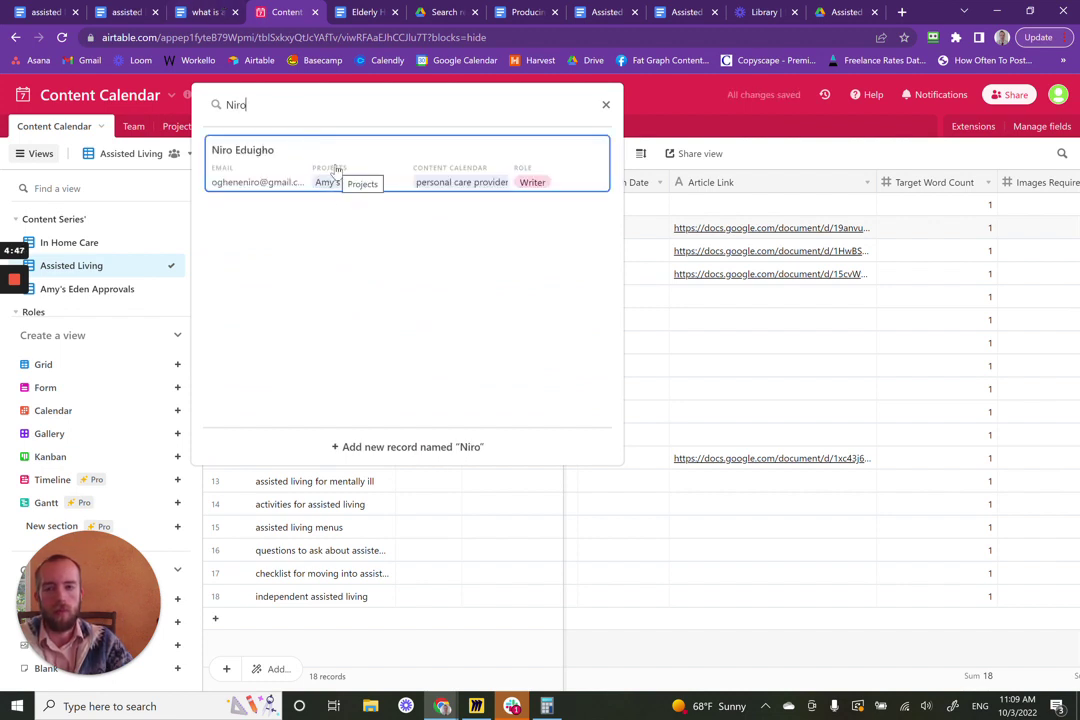
pyautogui.click(336, 170)
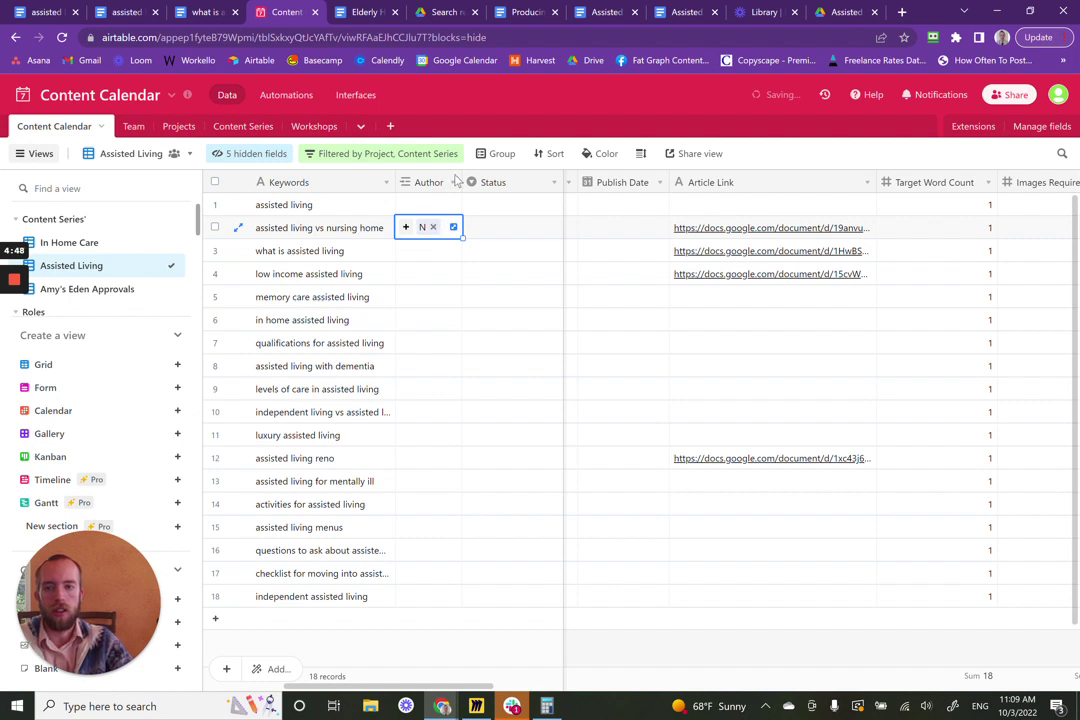
pyautogui.moveTo(463, 182); pyautogui.dragTo(502, 185)
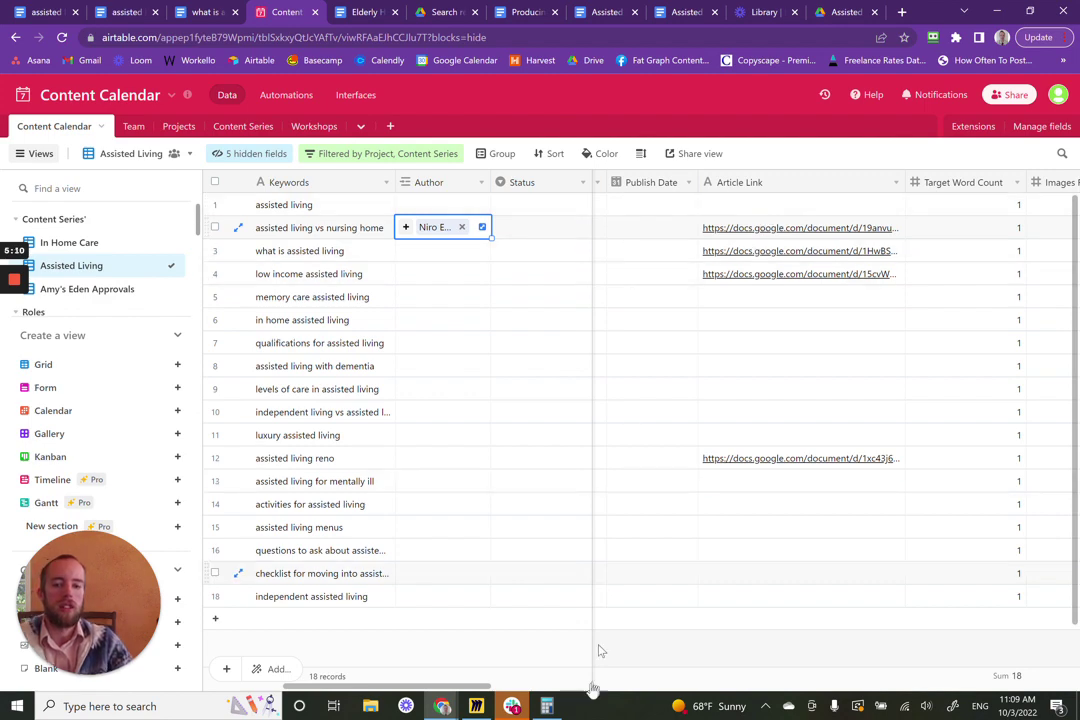
pyautogui.moveTo(547, 706)
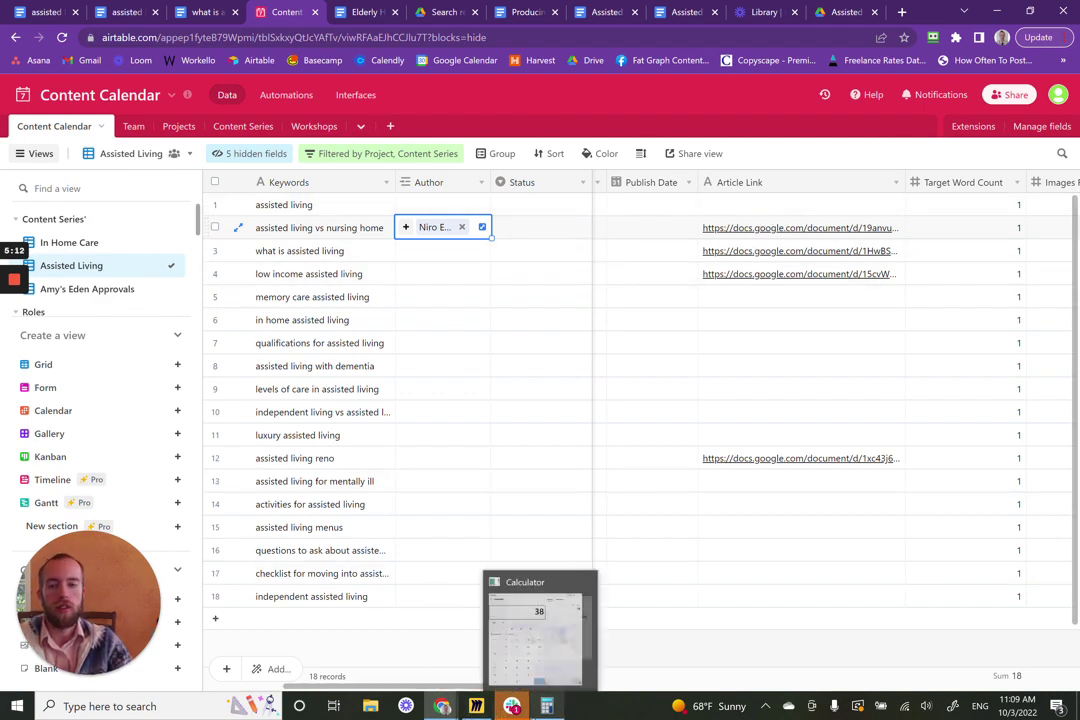
pyautogui.click(512, 706)
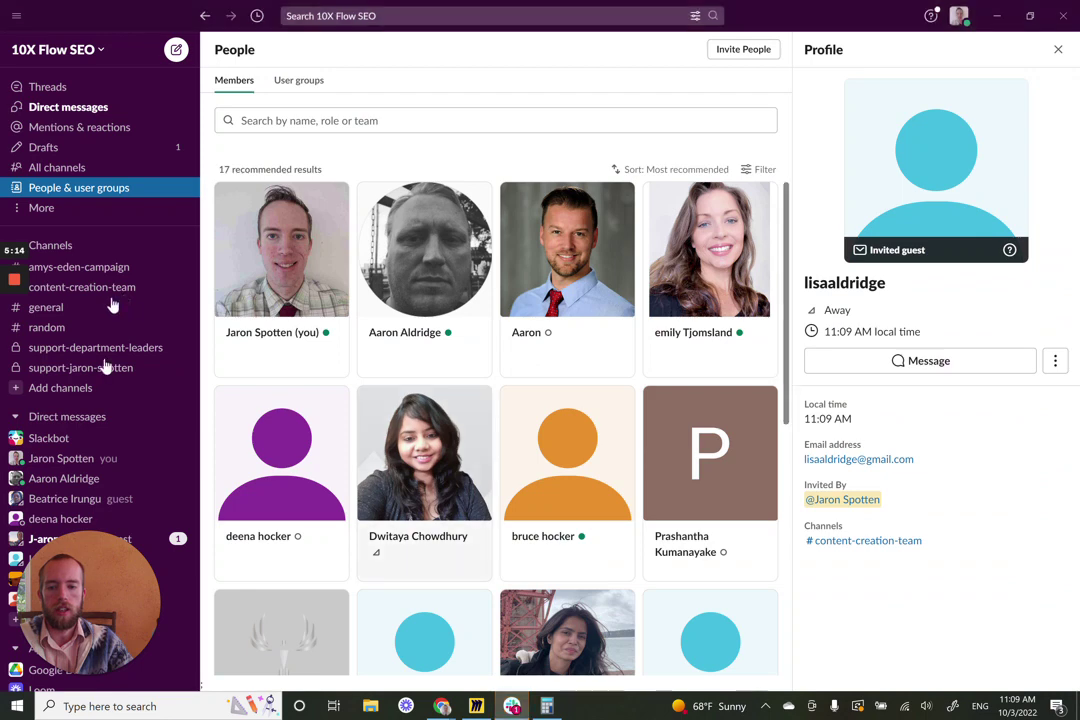
pyautogui.scroll(-1, 99, 424)
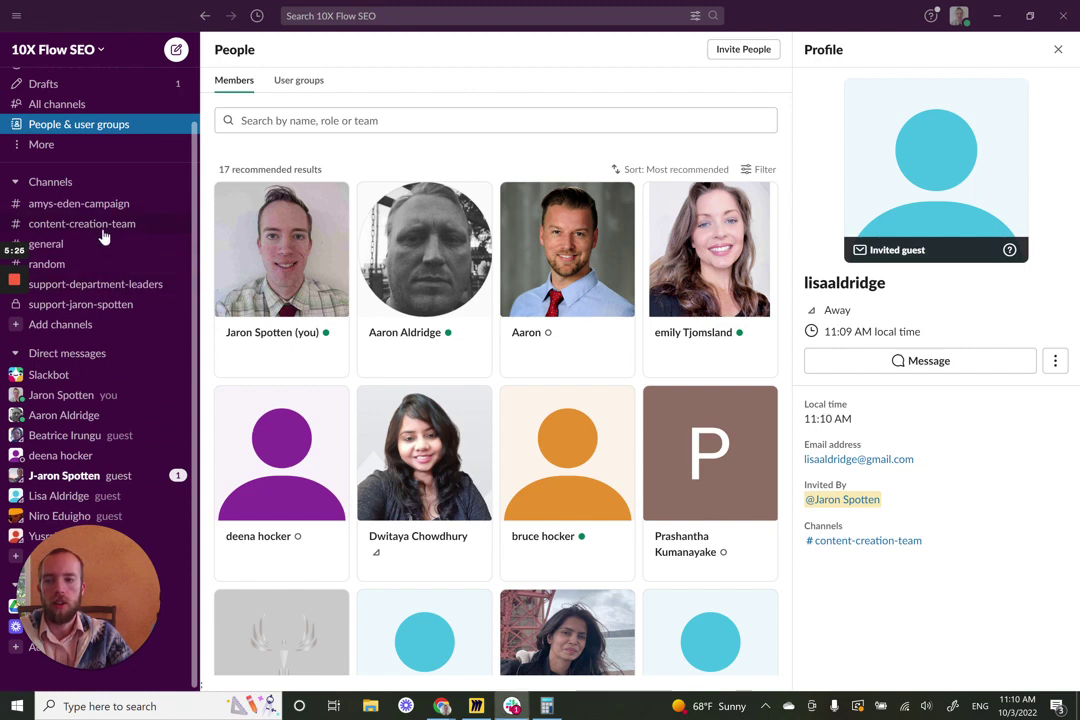
pyautogui.click(104, 225)
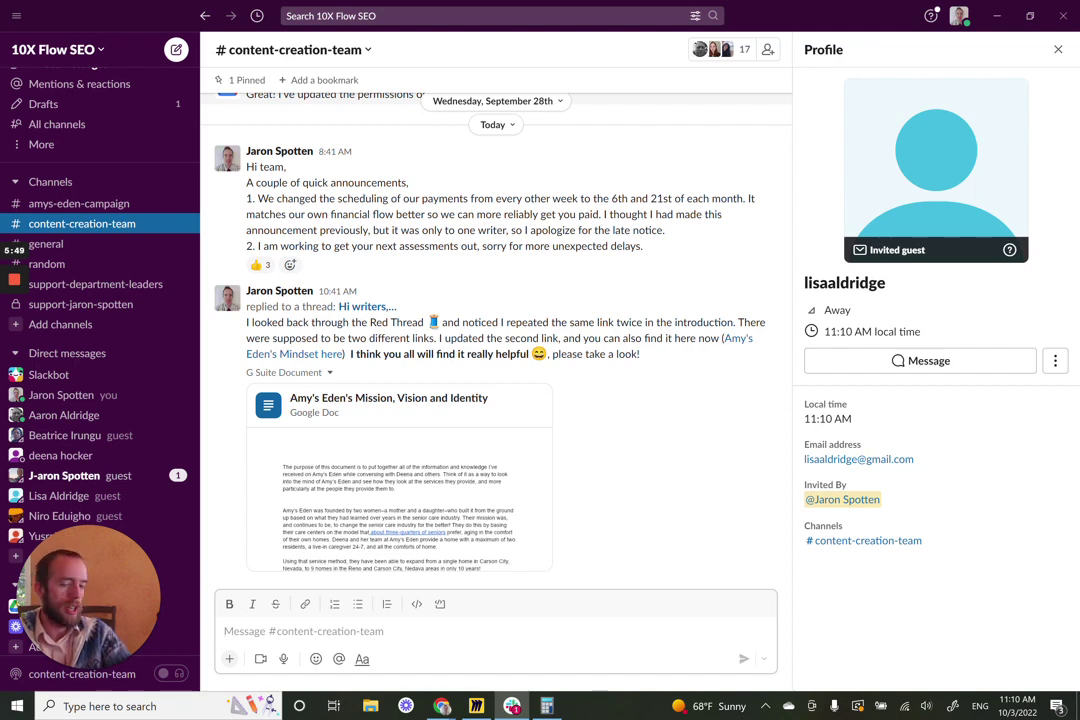
pyautogui.moveTo(441, 706)
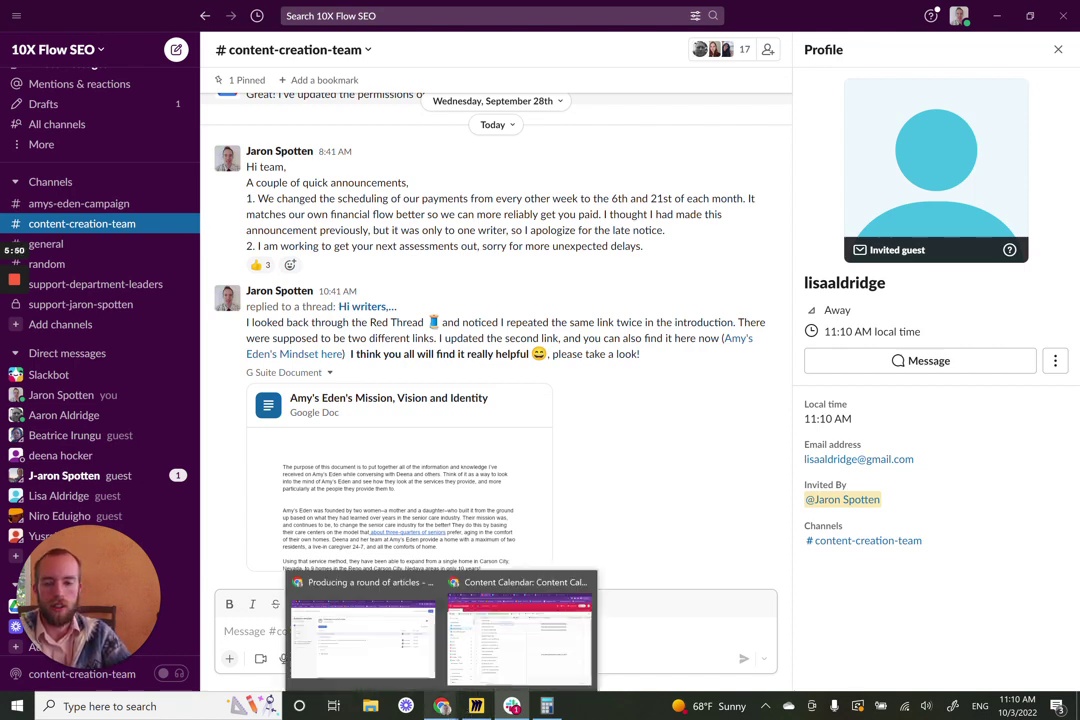
pyautogui.click(500, 680)
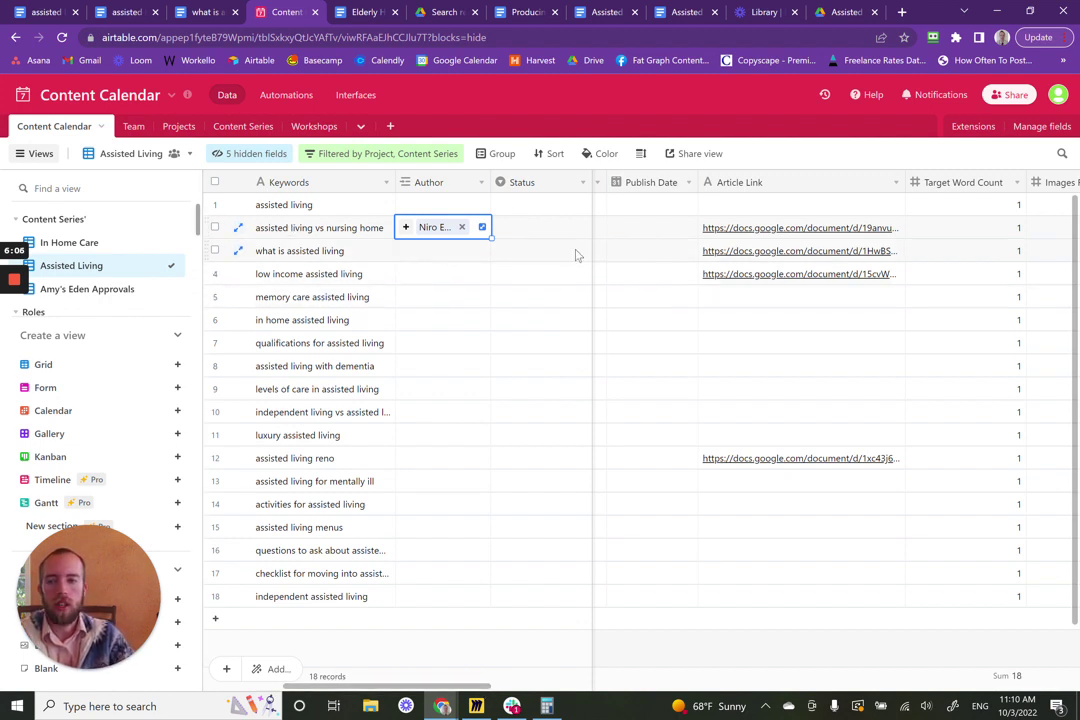
# - Open the vs nursing home article's Google Doc from row 2's Article Link cell
pyautogui.click(802, 229)
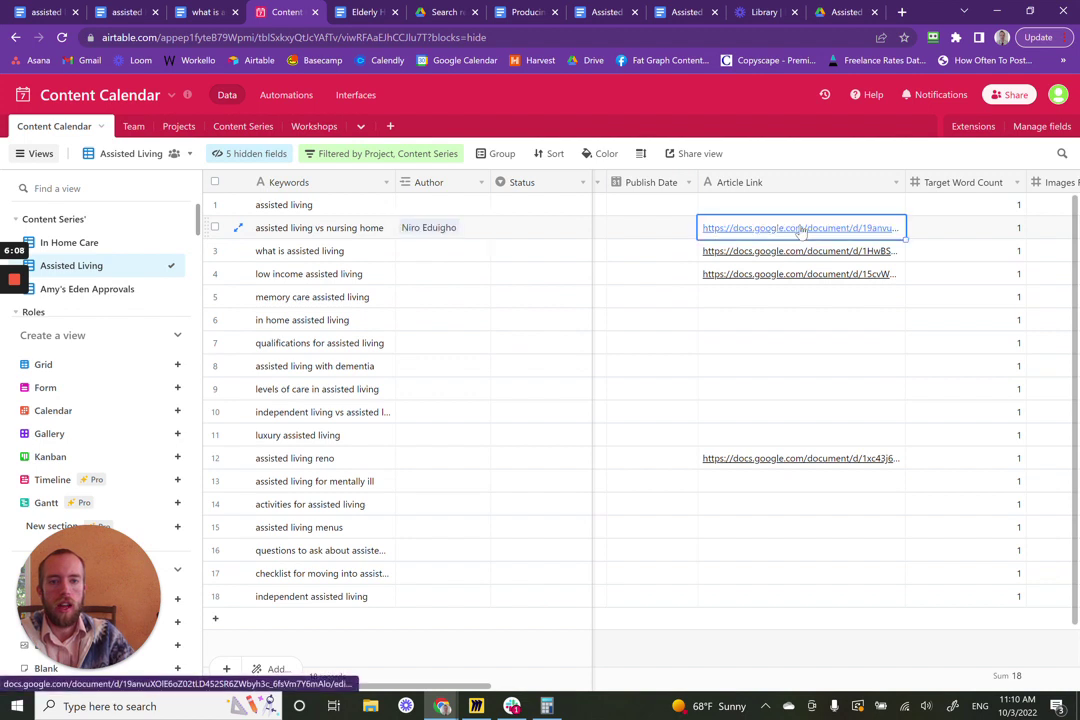
pyautogui.click(801, 230)
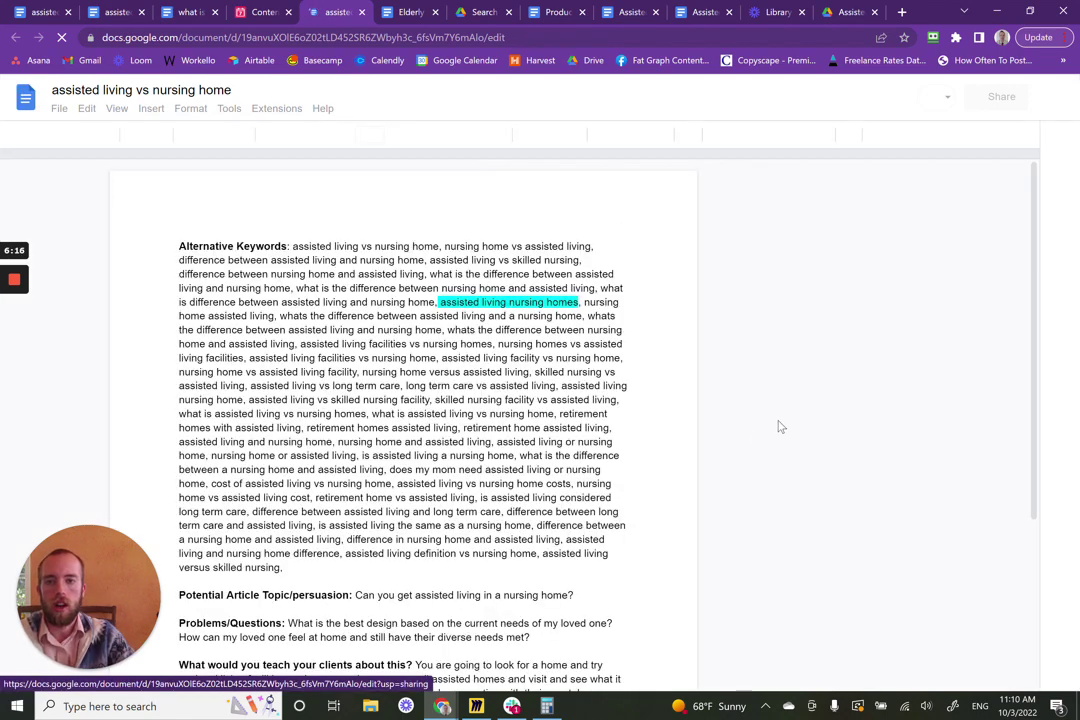
# - Scroll through the vs nursing home article brief, then go back to the Content Calendar
pyautogui.scroll(-3, 779, 426)
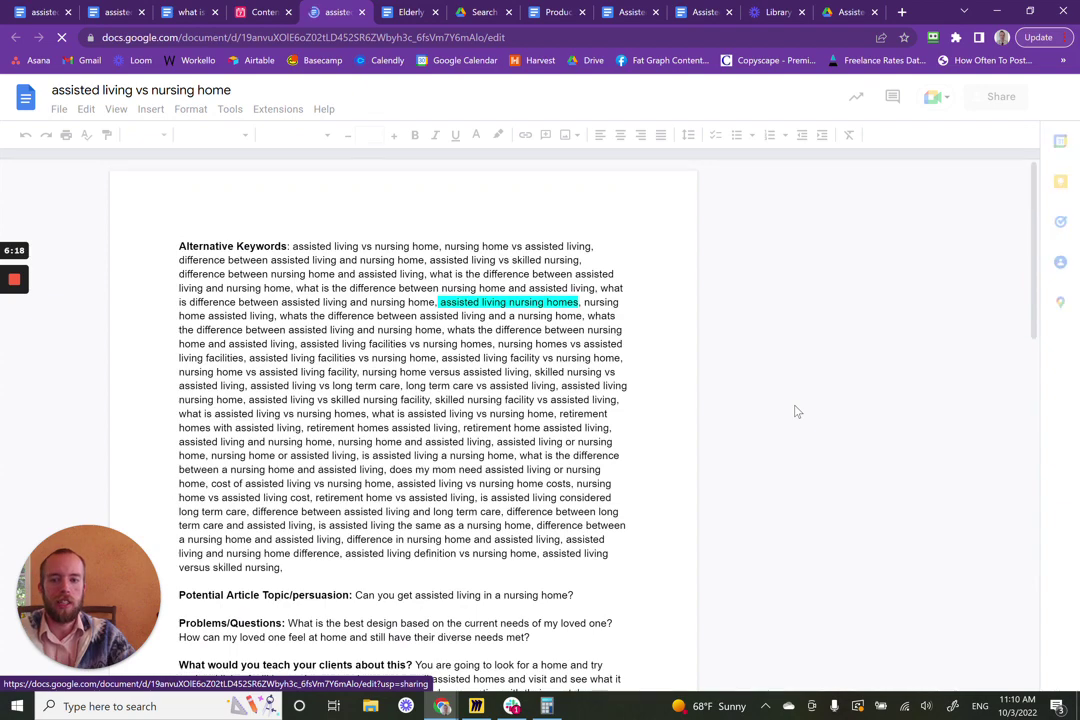
pyautogui.scroll(-3, 775, 370)
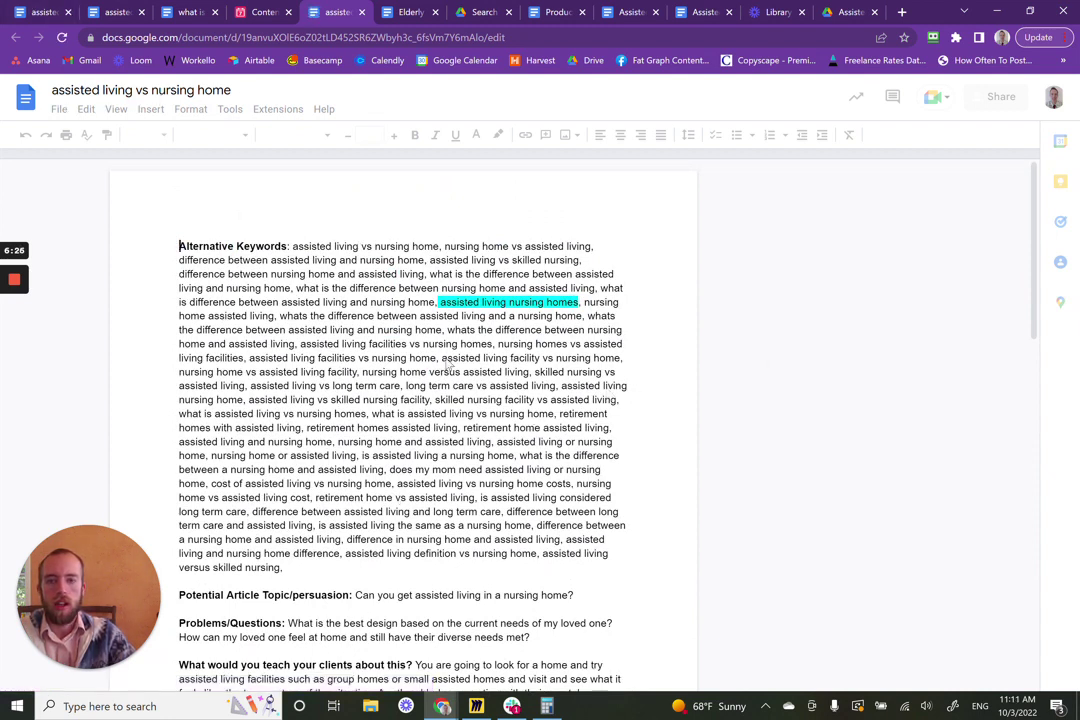
pyautogui.click(259, 11)
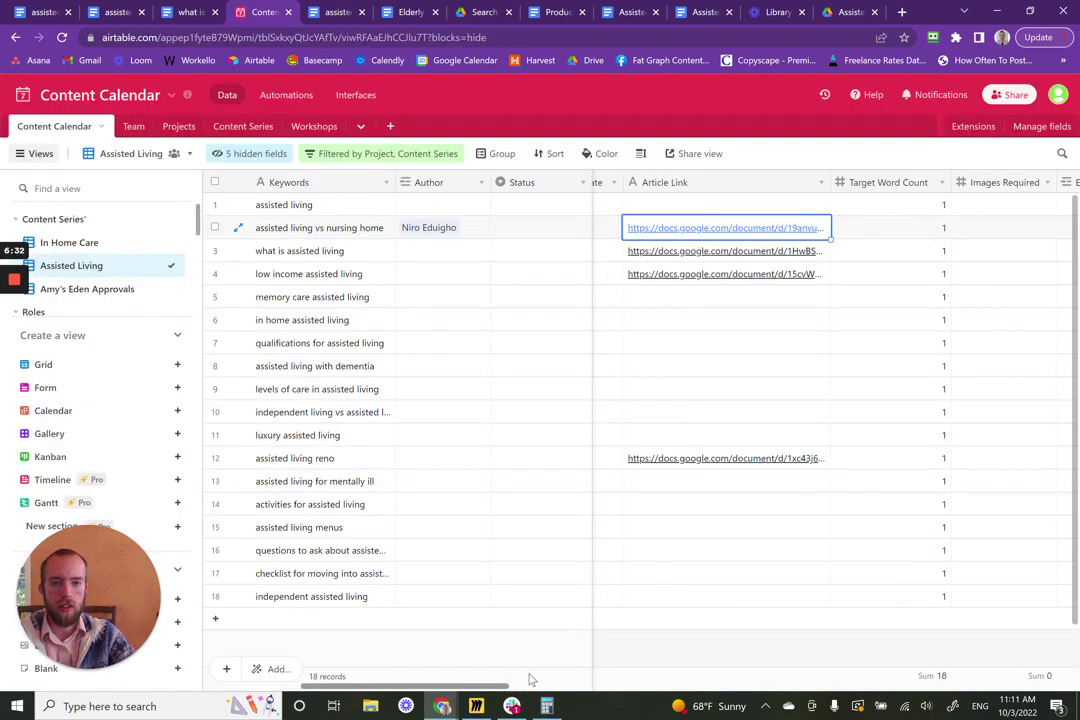
pyautogui.hscroll(5, 600, 650)
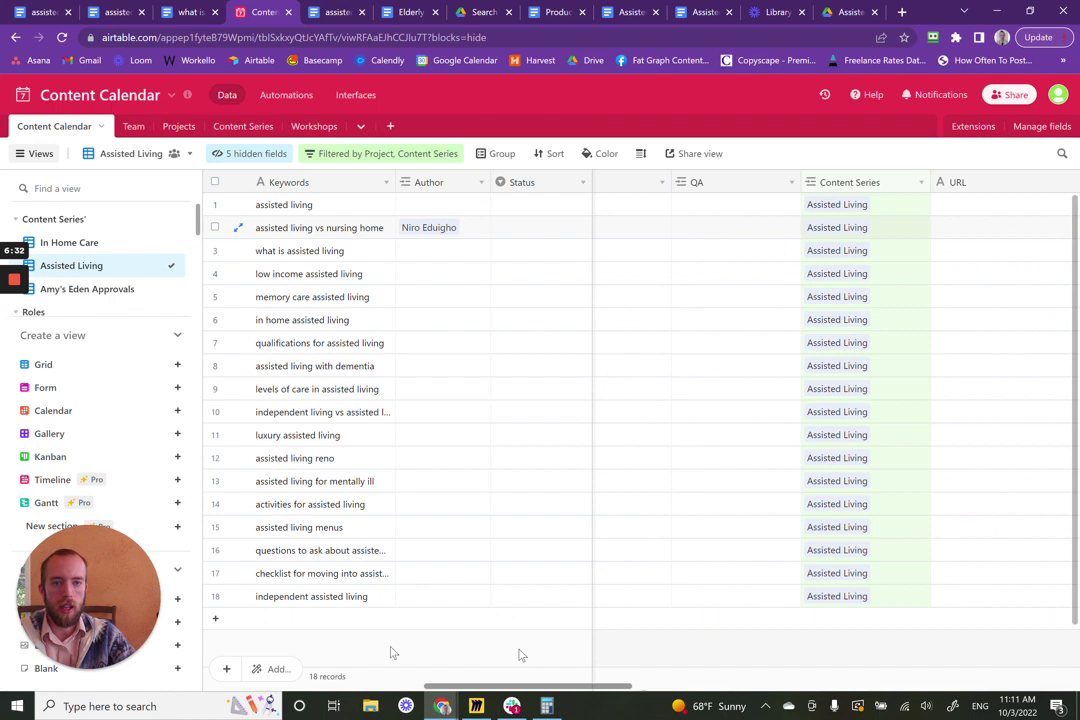
pyautogui.hscroll(-5, 310, 619)
pyautogui.hscroll(10, 878, 638)
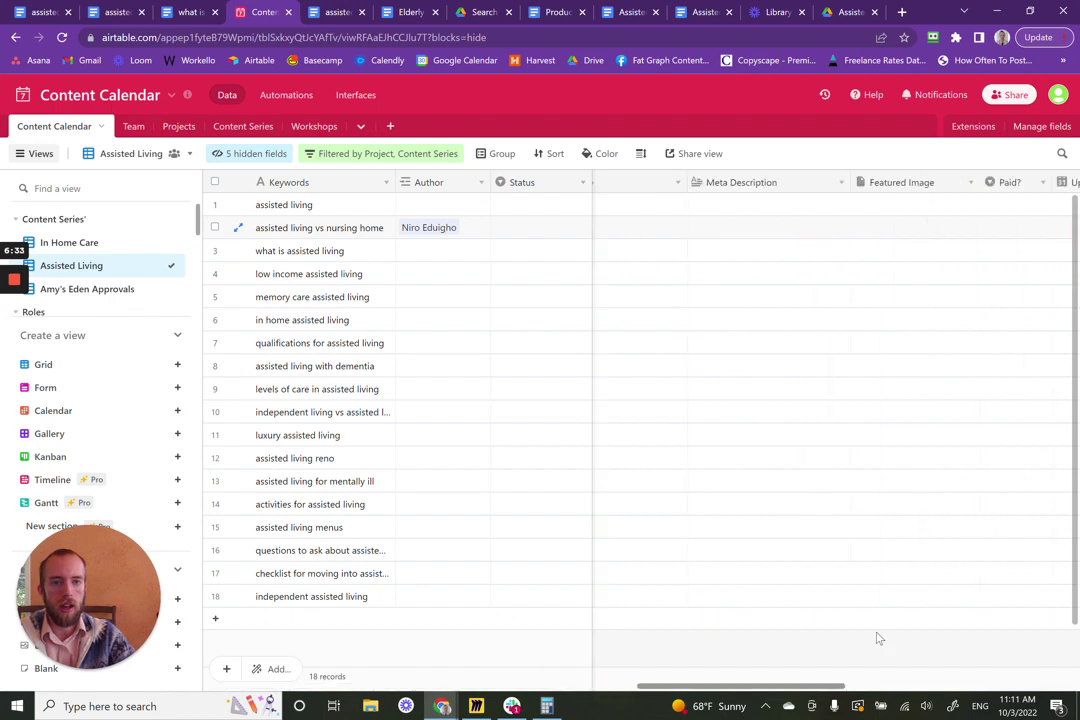
pyautogui.hscroll(5, 900, 636)
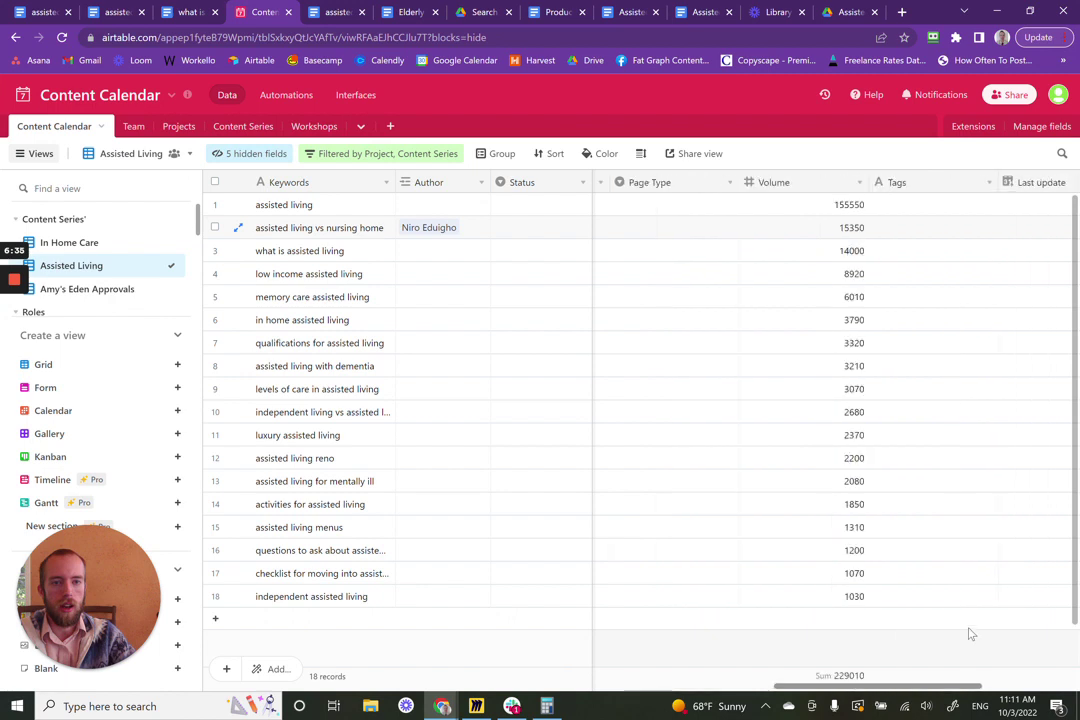
pyautogui.hscroll(2, 969, 633)
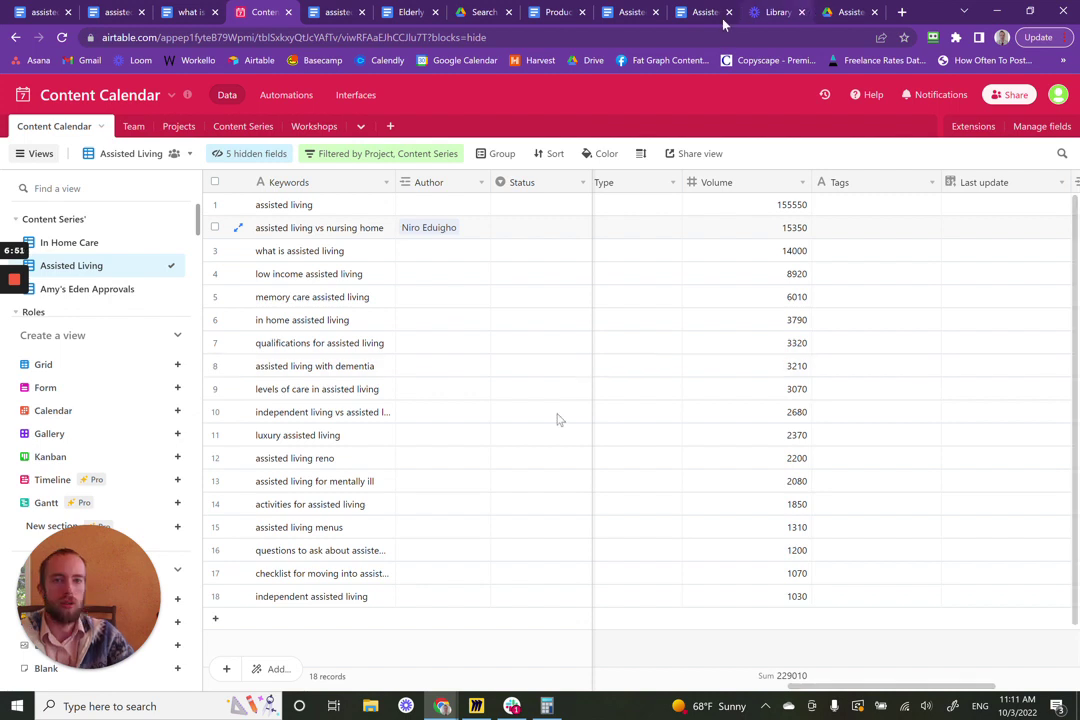
pyautogui.click(336, 13)
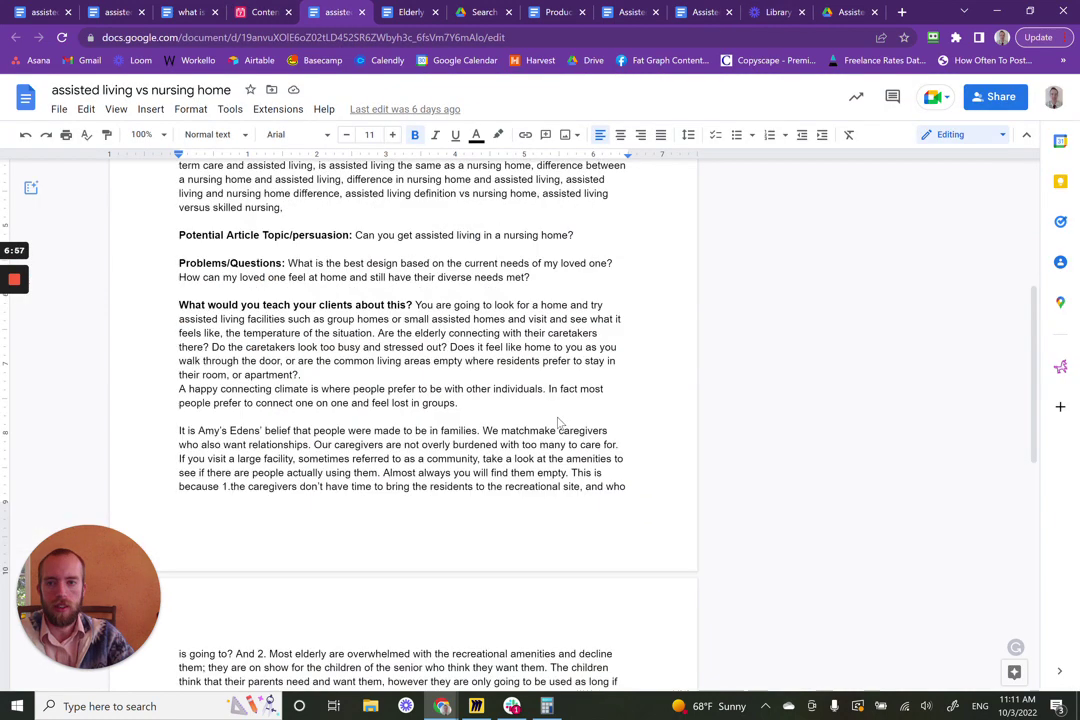
pyautogui.scroll(1, 570, 424)
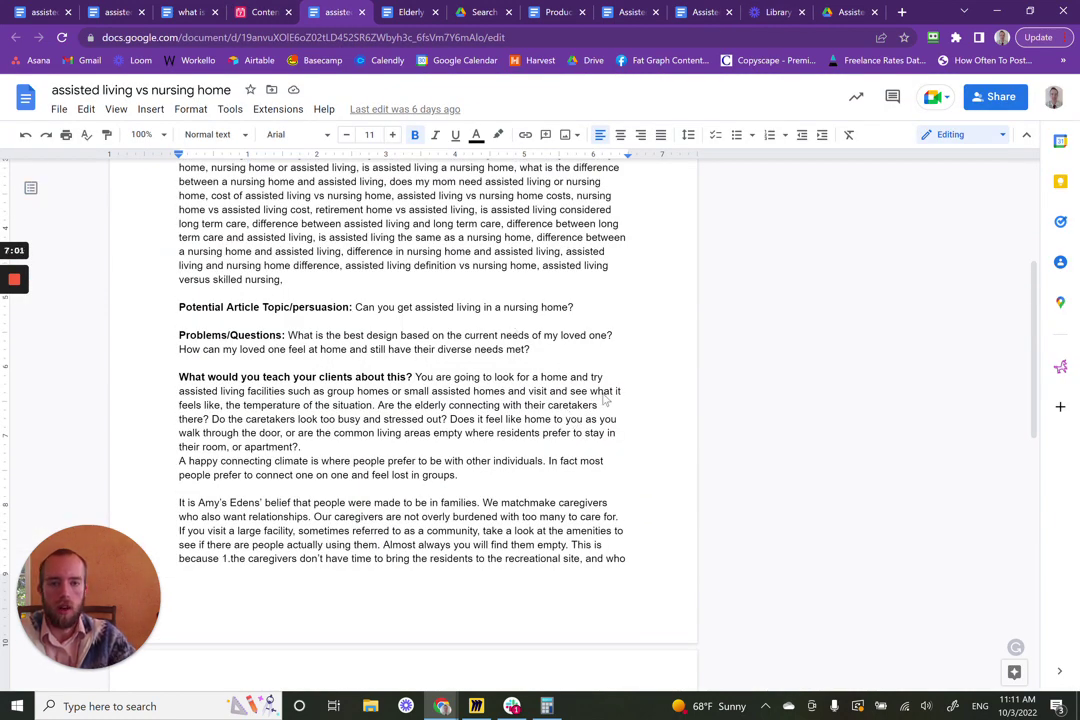
pyautogui.scroll(1, 604, 400)
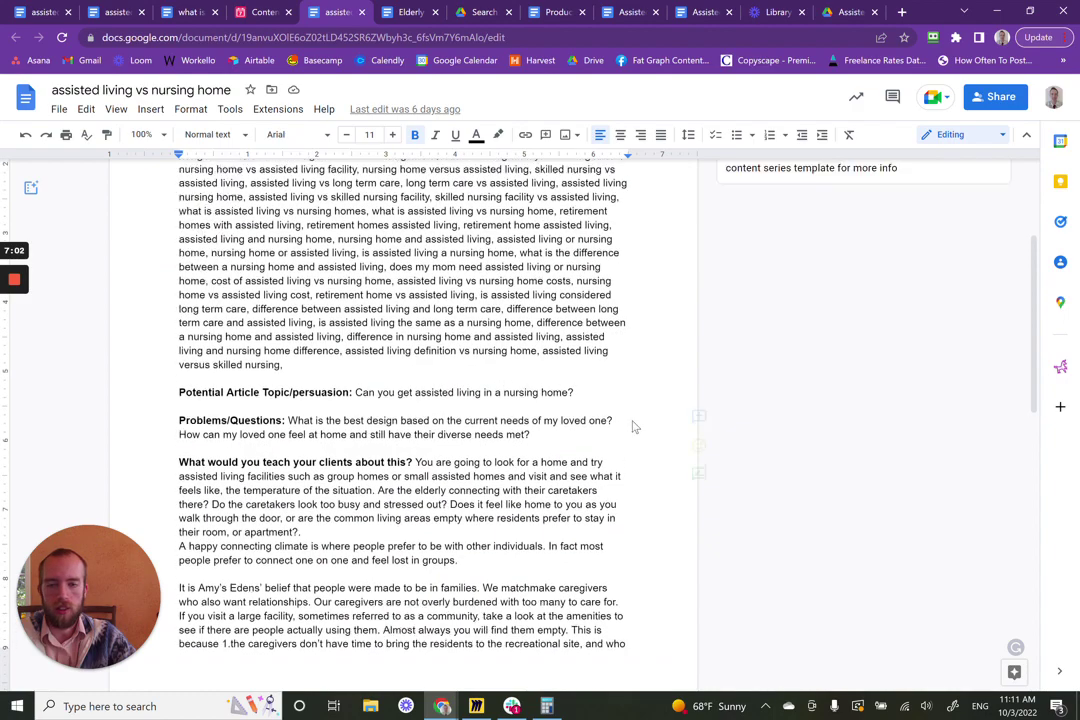
pyautogui.scroll(3, 624, 414)
pyautogui.scroll(-9, 632, 427)
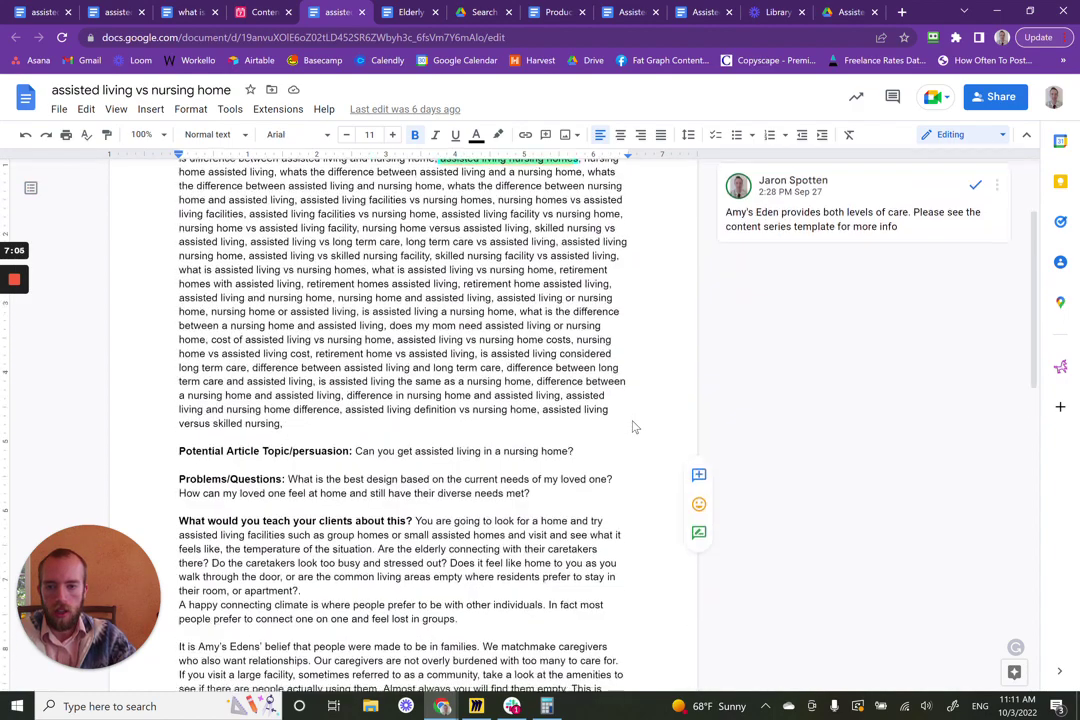
pyautogui.scroll(-4, 632, 427)
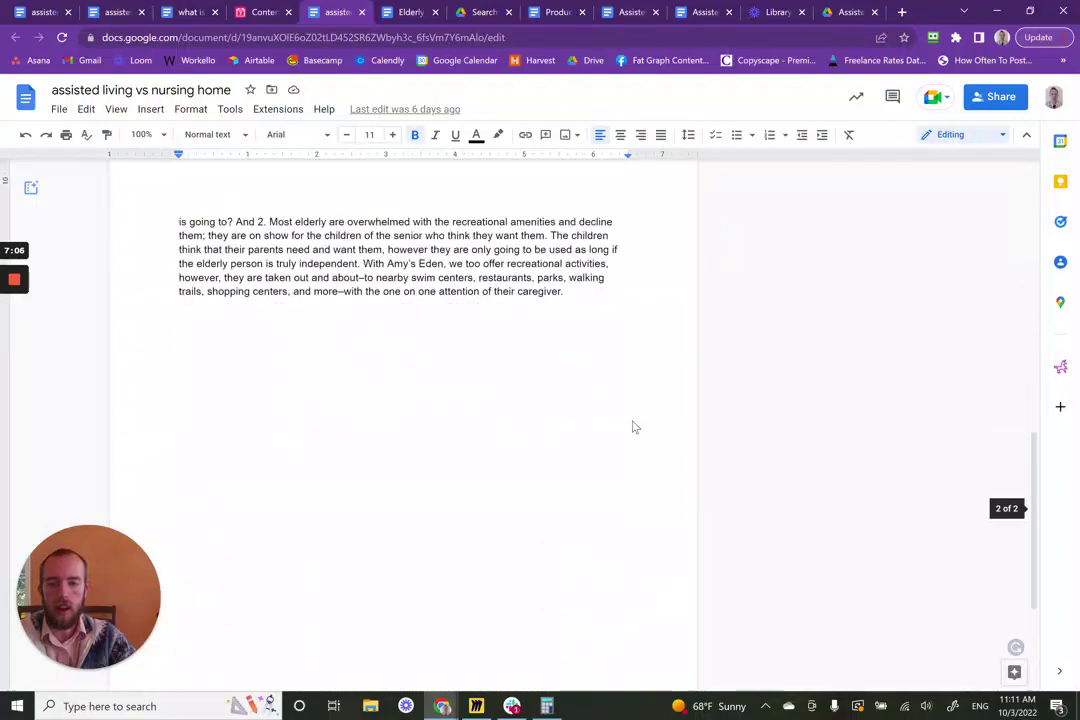
pyautogui.scroll(6, 632, 427)
pyautogui.scroll(5, 632, 427)
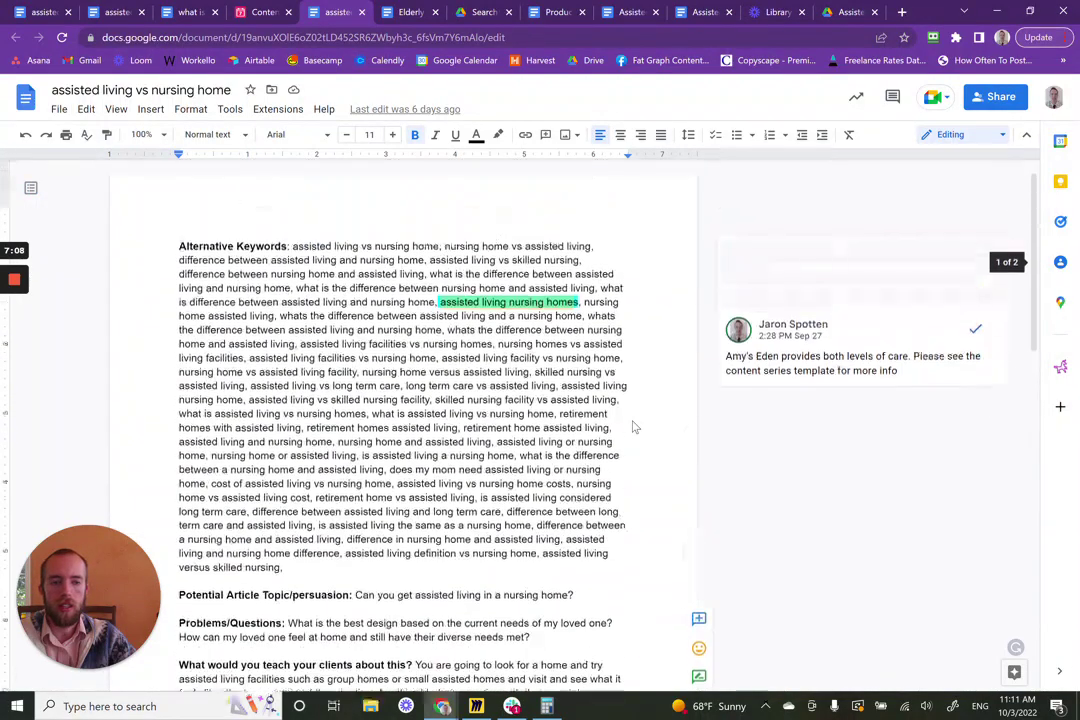
pyautogui.click(258, 11)
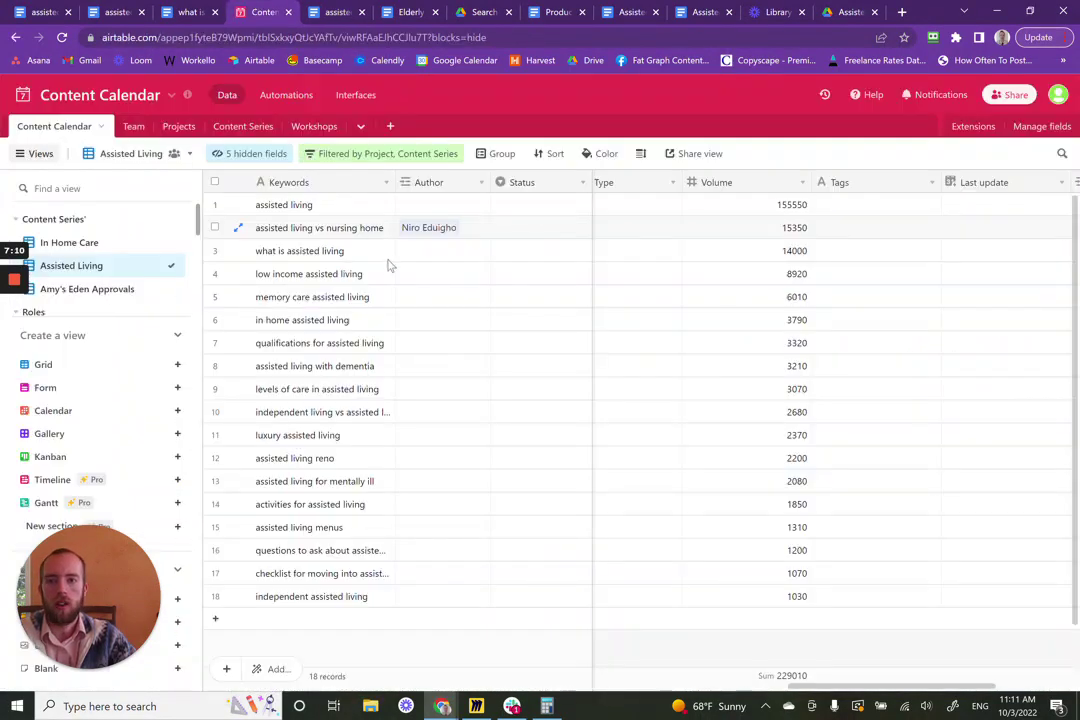
# - Expand row 2's linked Team record, replace its Name with the writer's full name, and close it
pyautogui.click(458, 228)
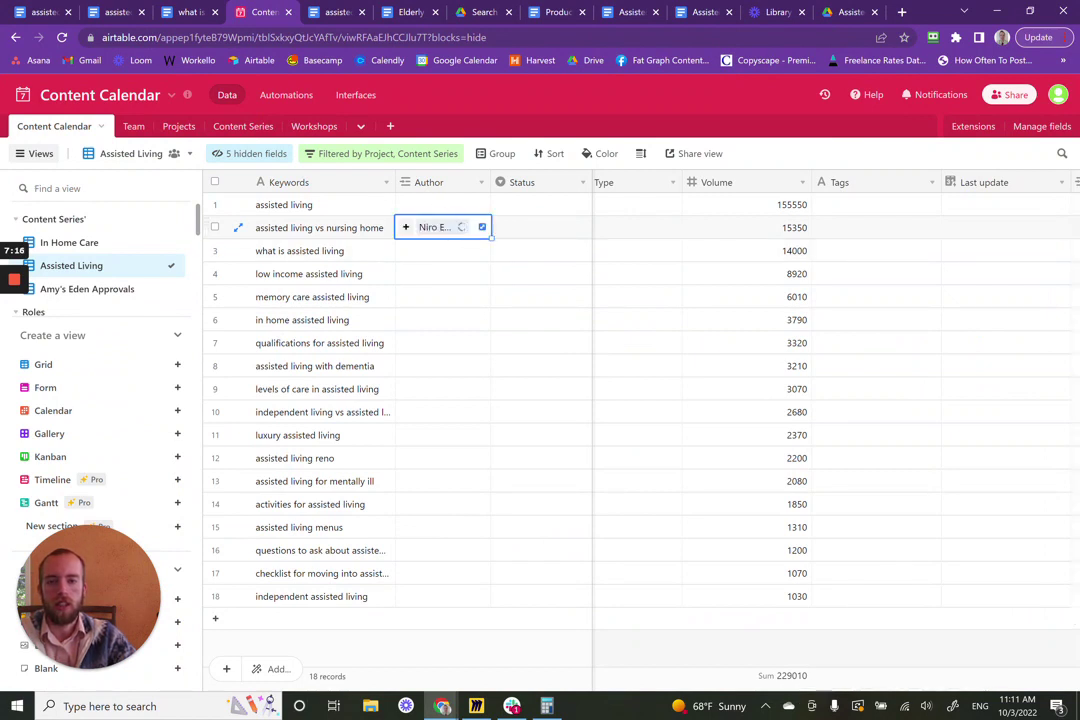
pyautogui.click(458, 227)
pyautogui.tripleClick(255, 243)
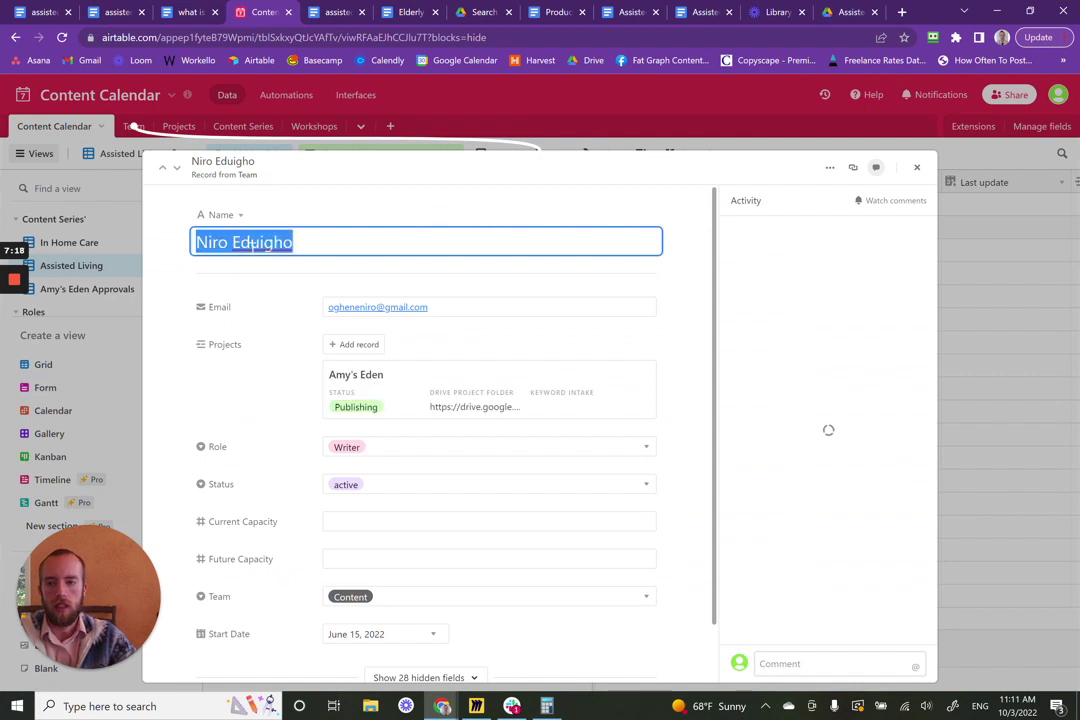
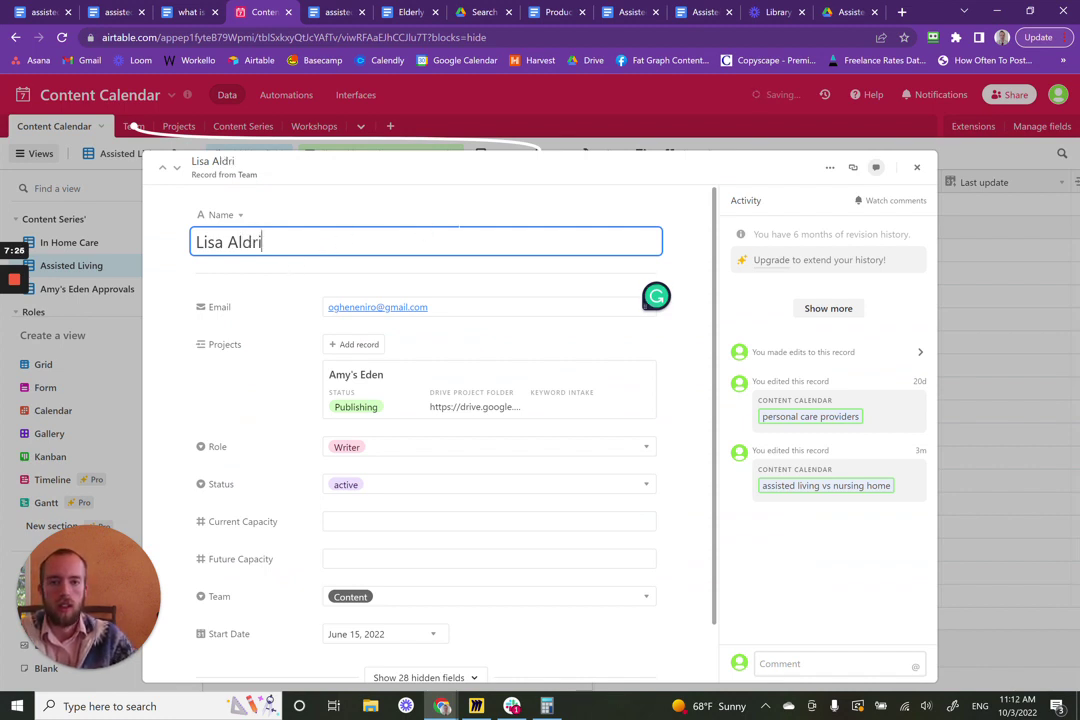
pyautogui.moveTo(555, 248); pyautogui.dragTo(169, 259)
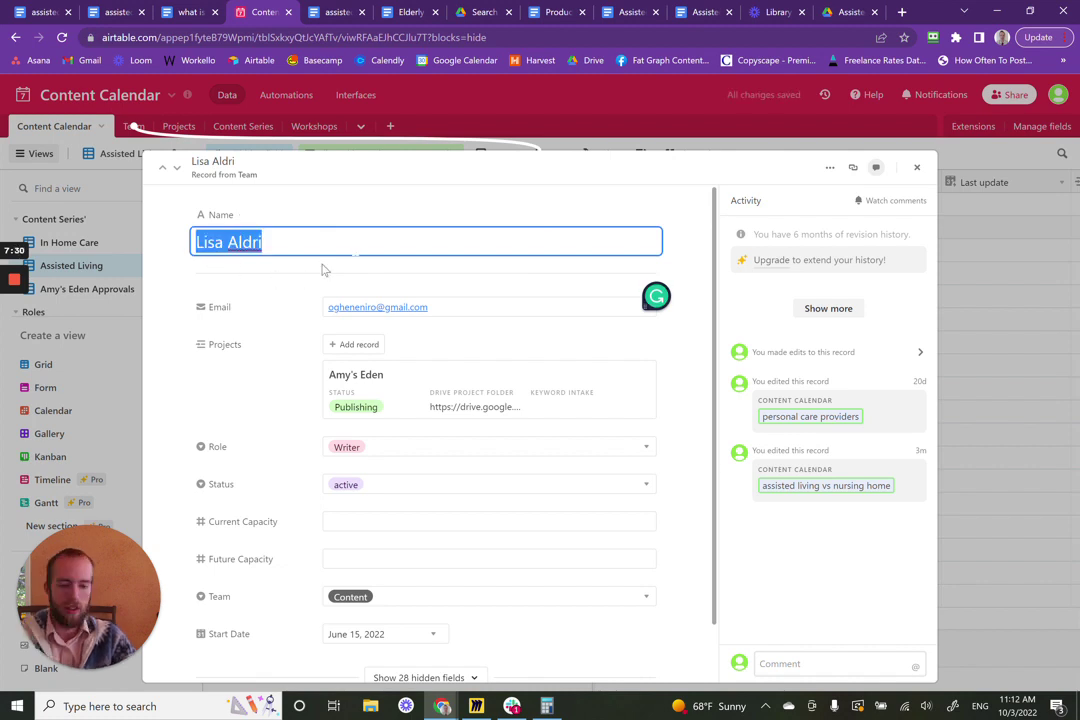
pyautogui.click(916, 168)
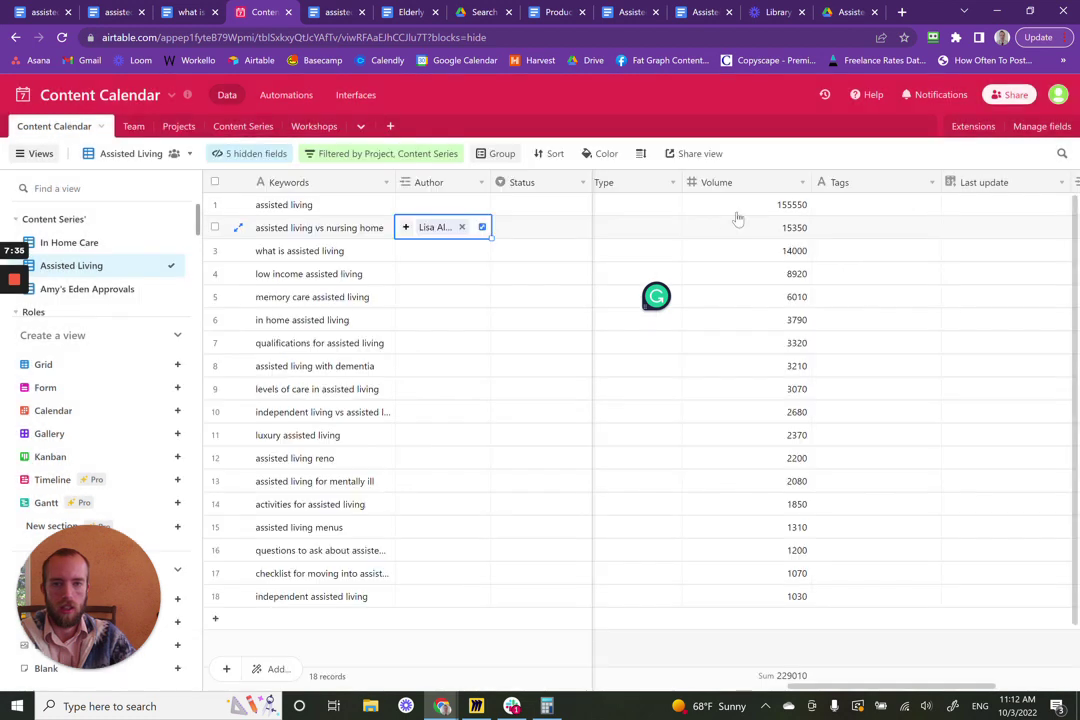
pyautogui.click(436, 229)
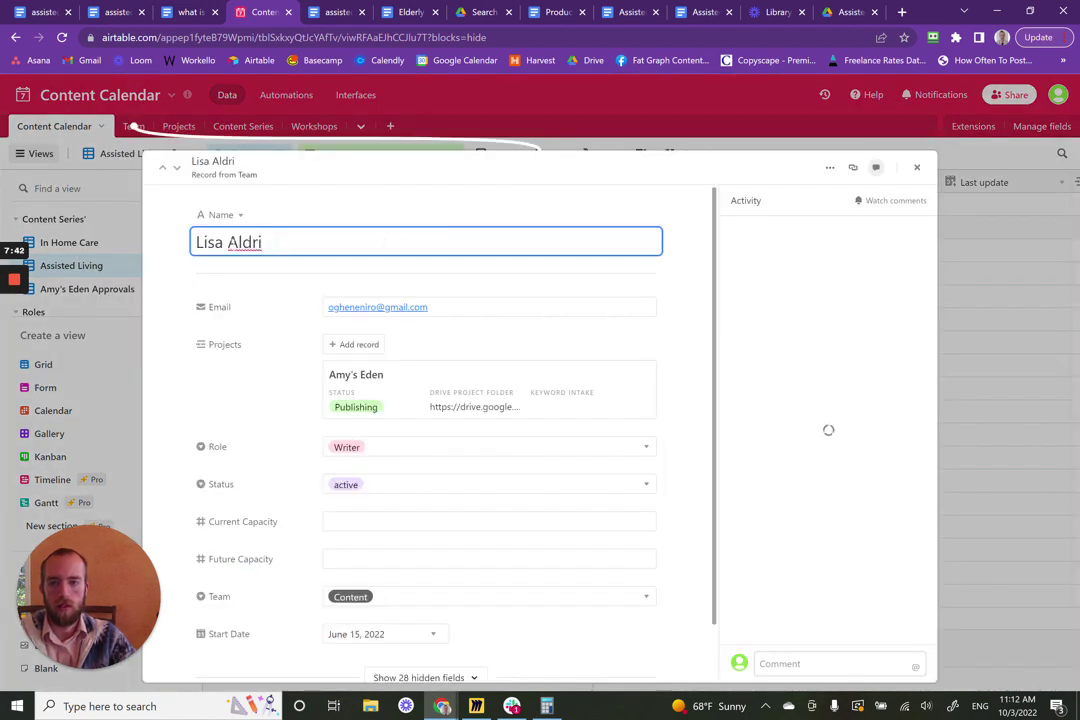
pyautogui.moveTo(265, 242); pyautogui.dragTo(159, 239)
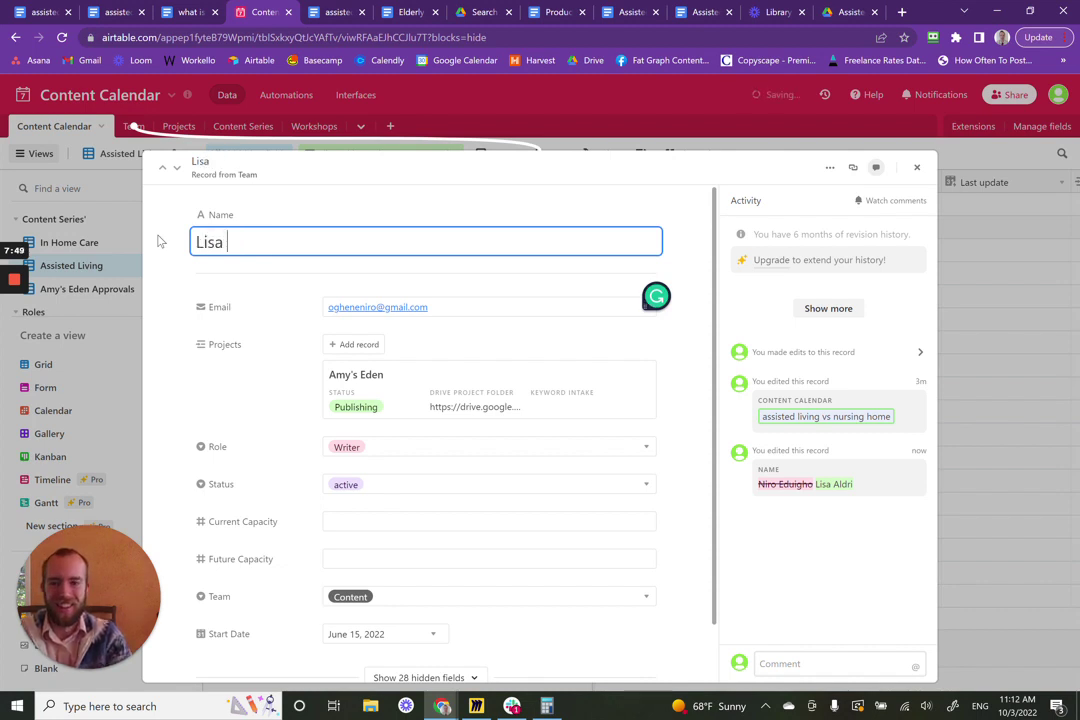
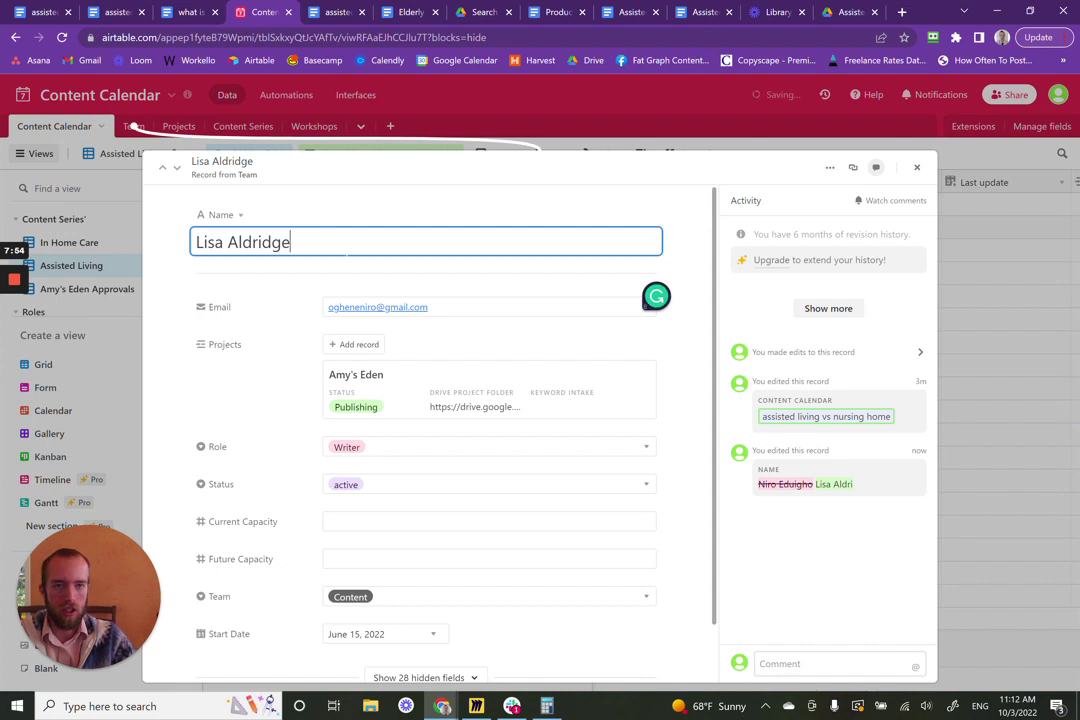
pyautogui.press('Return')
pyautogui.press('BackSpace')
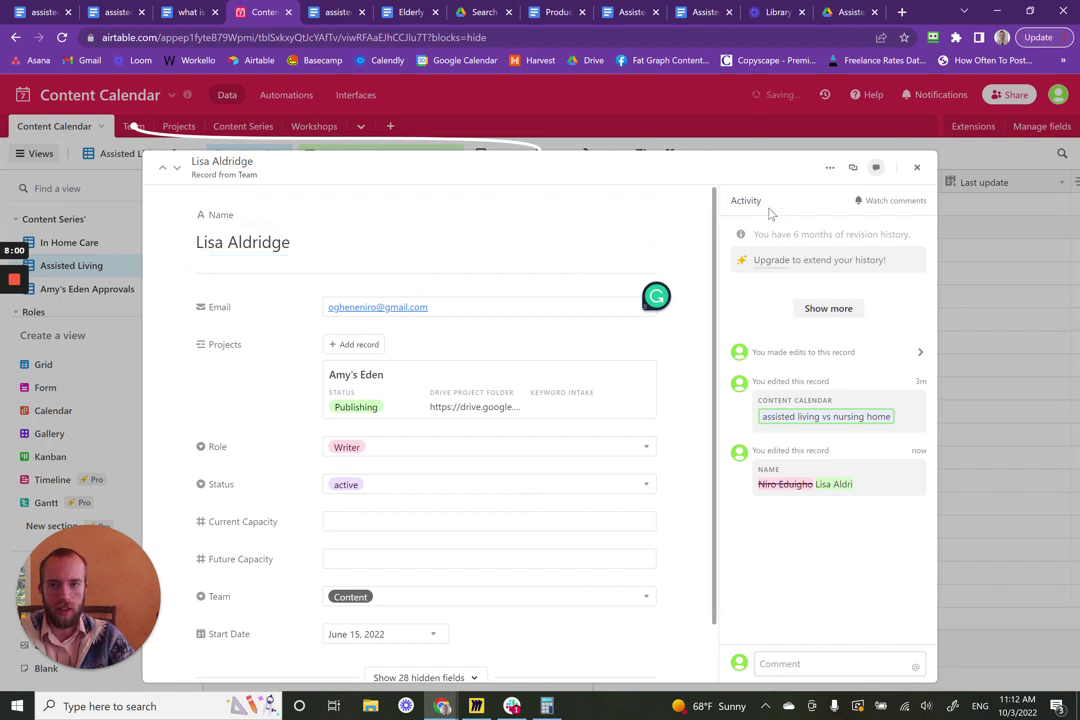
pyautogui.click(917, 168)
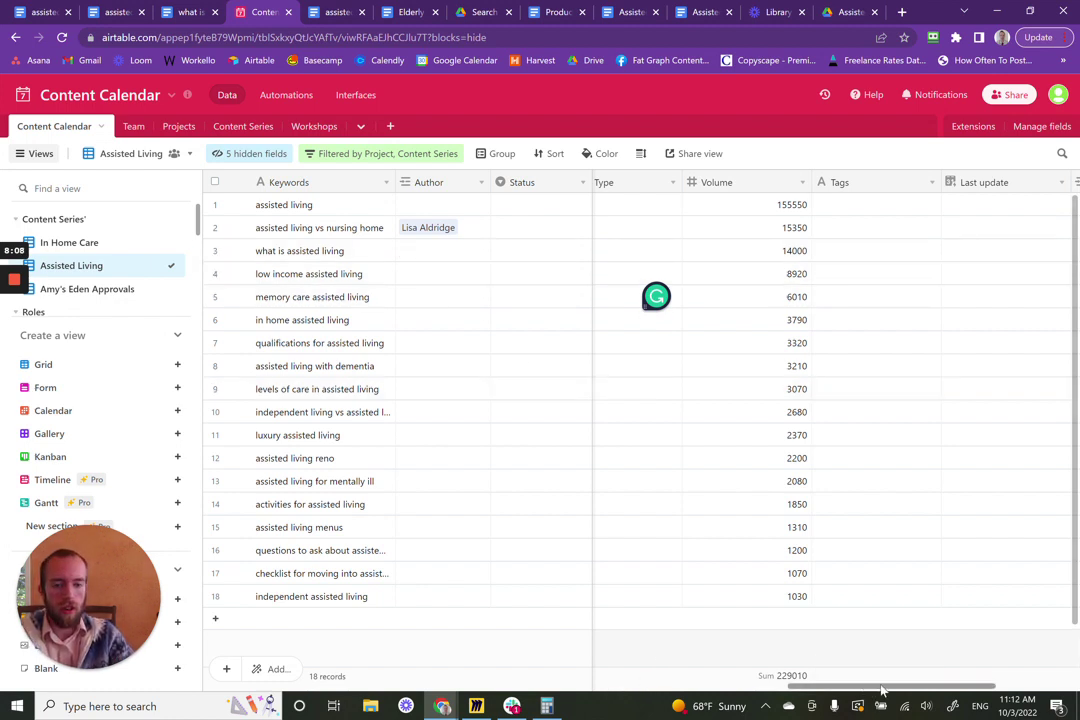
pyautogui.moveTo(882, 689); pyautogui.dragTo(390, 610)
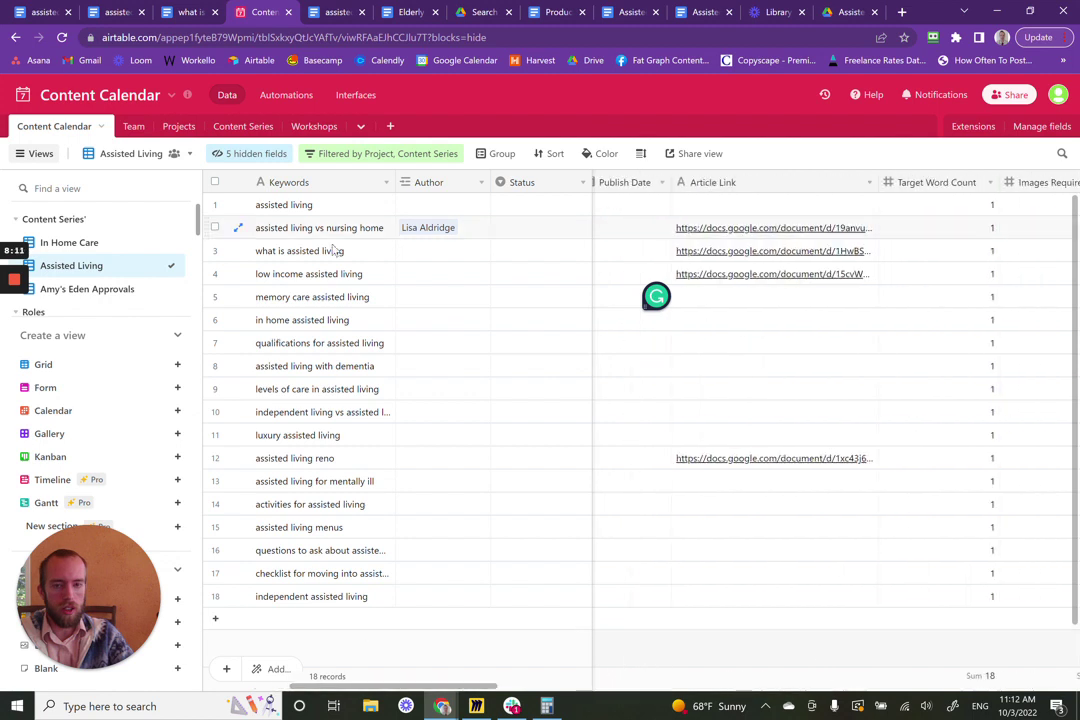
# - Open the what is assisted living brief from row 3's Article Link and view it in Google Docs
pyautogui.click(755, 253)
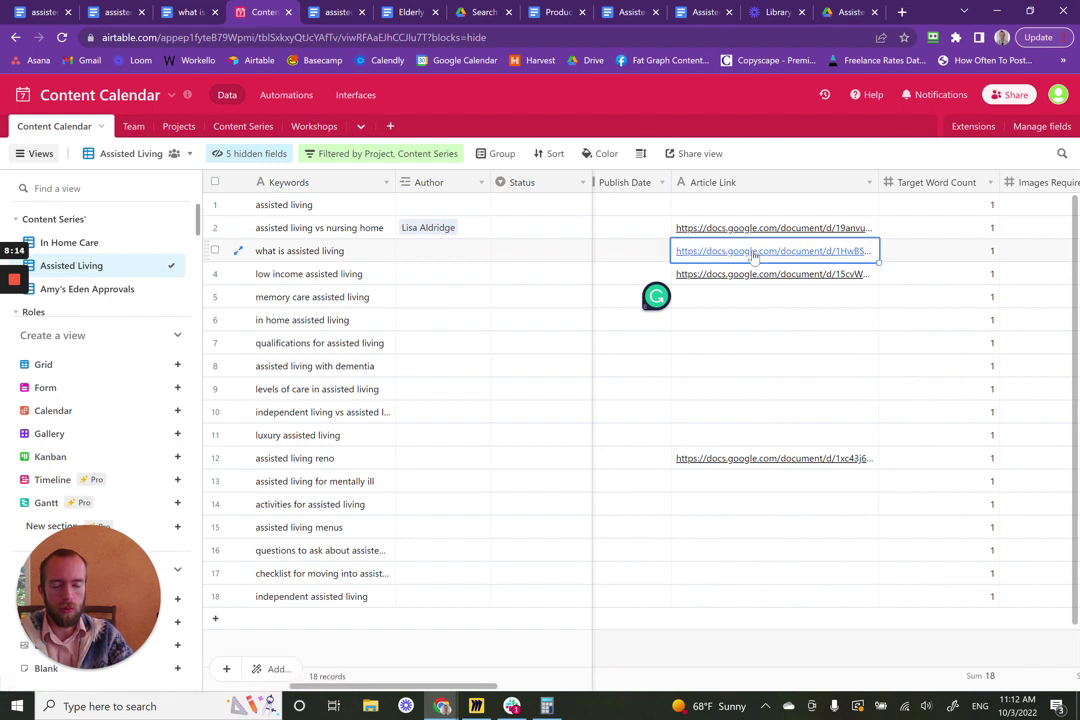
pyautogui.click(755, 253)
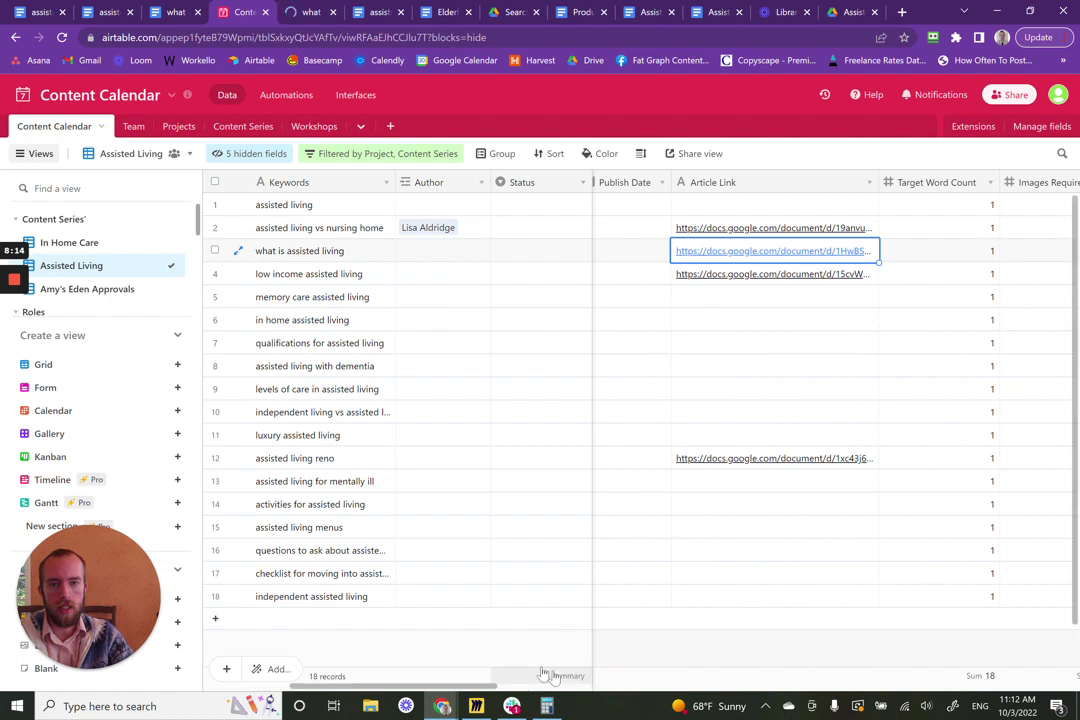
pyautogui.hscroll(3, 820, 646)
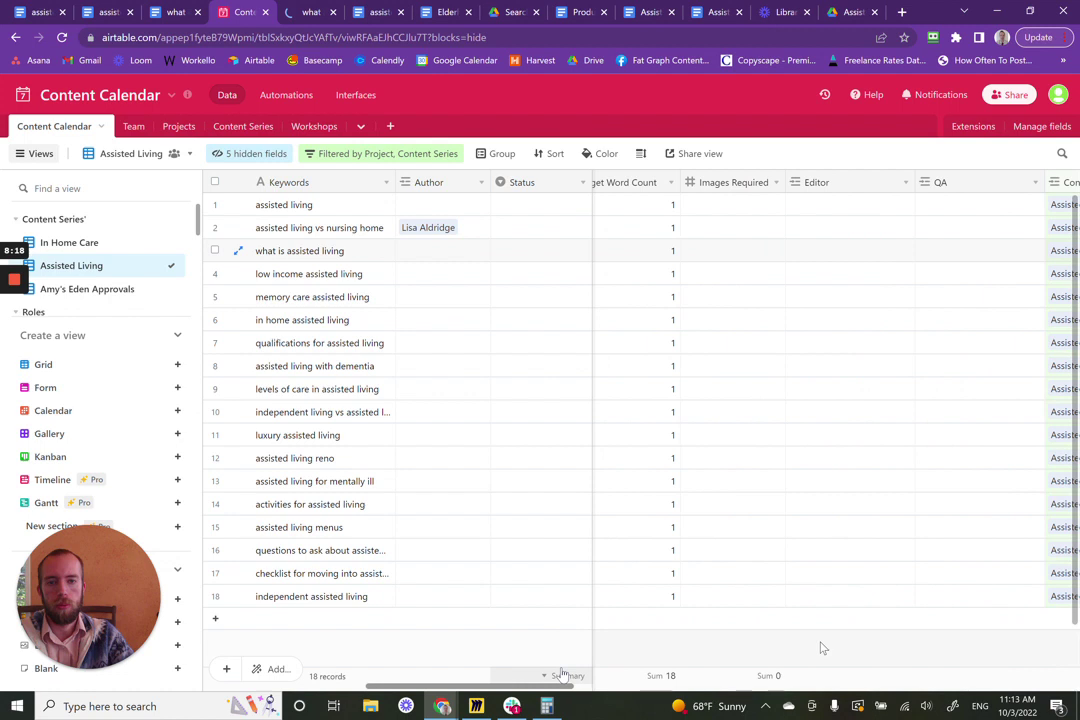
pyautogui.hscroll(5, 840, 646)
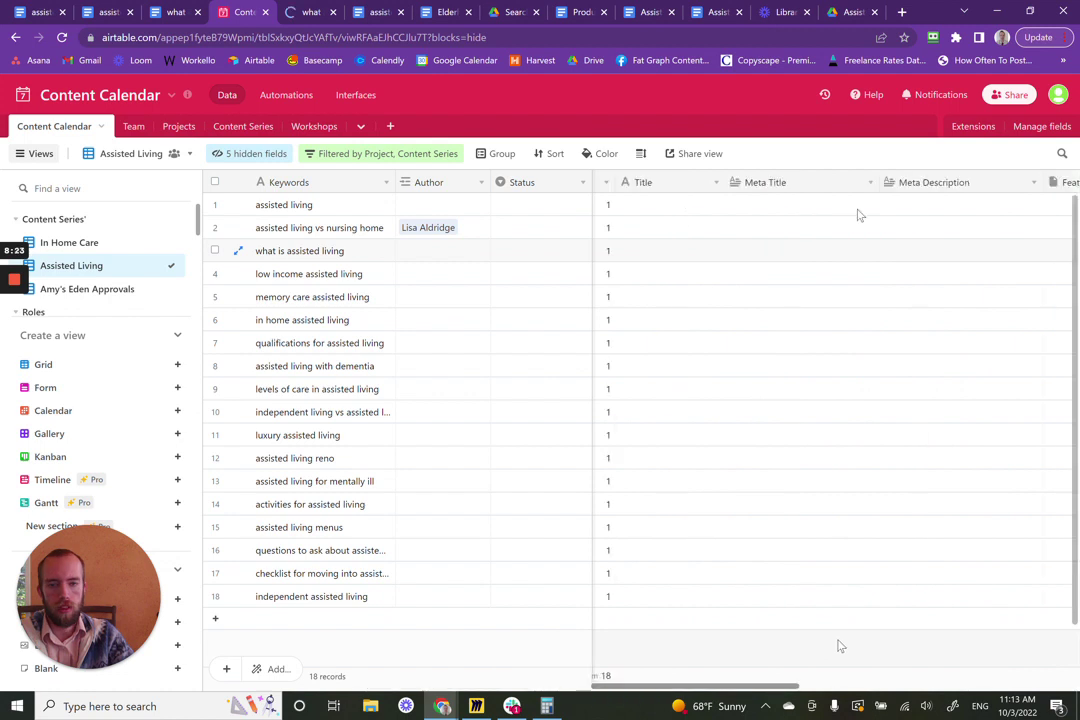
pyautogui.hscroll(5, 840, 646)
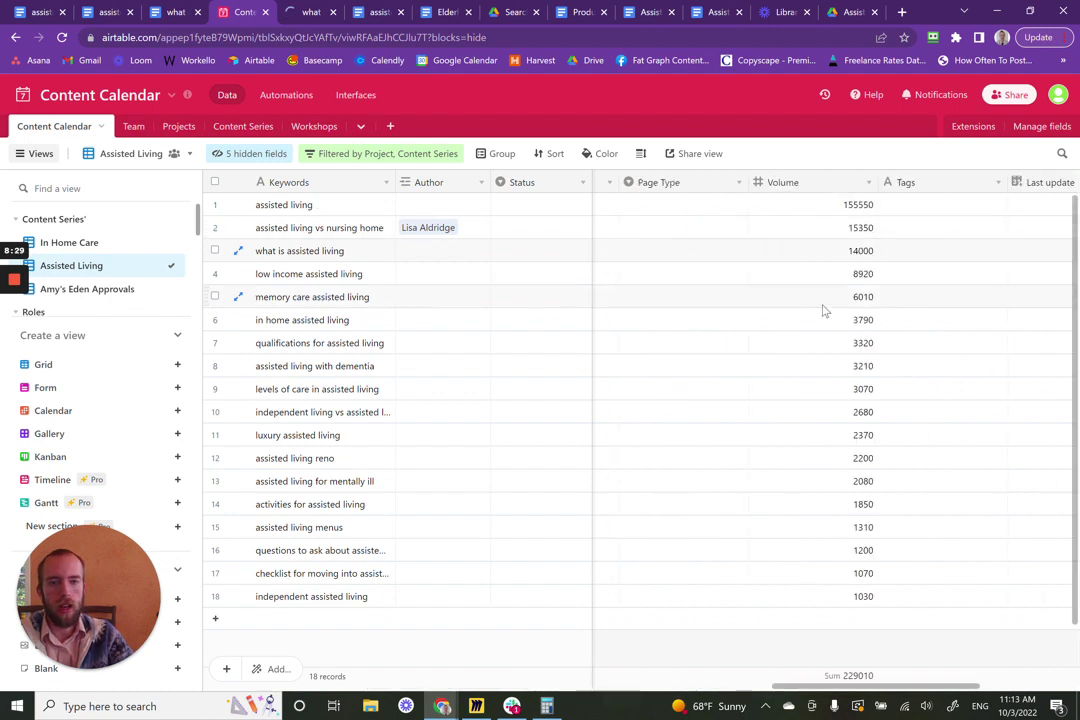
pyautogui.moveTo(867, 686); pyautogui.dragTo(918, 688)
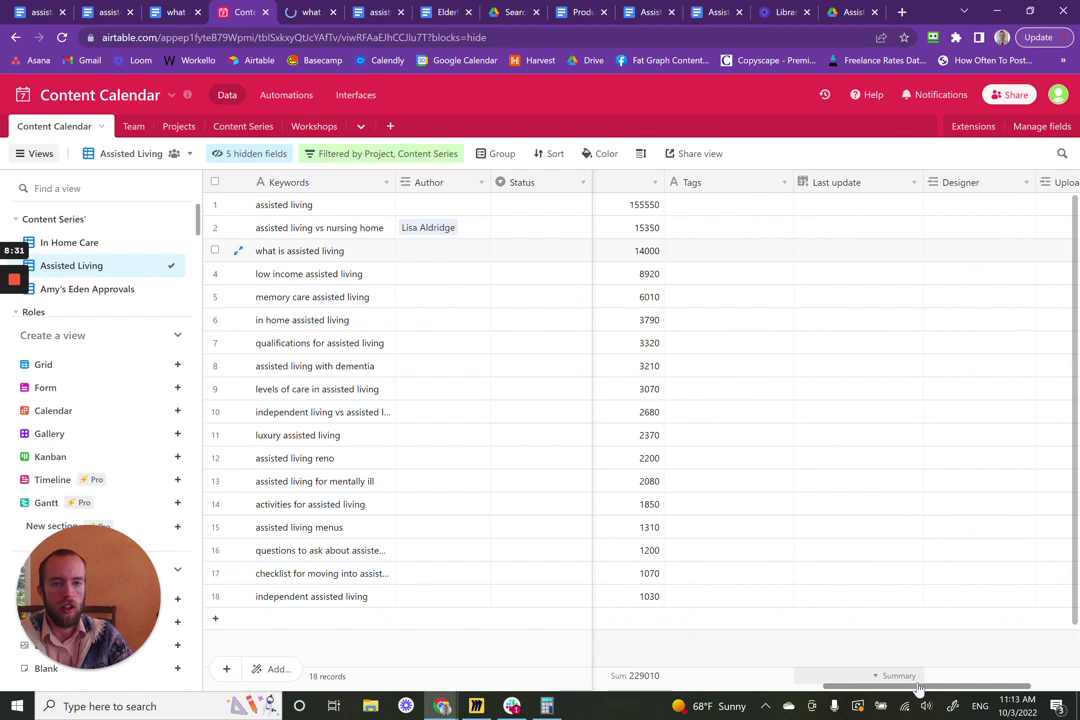
pyautogui.click(311, 13)
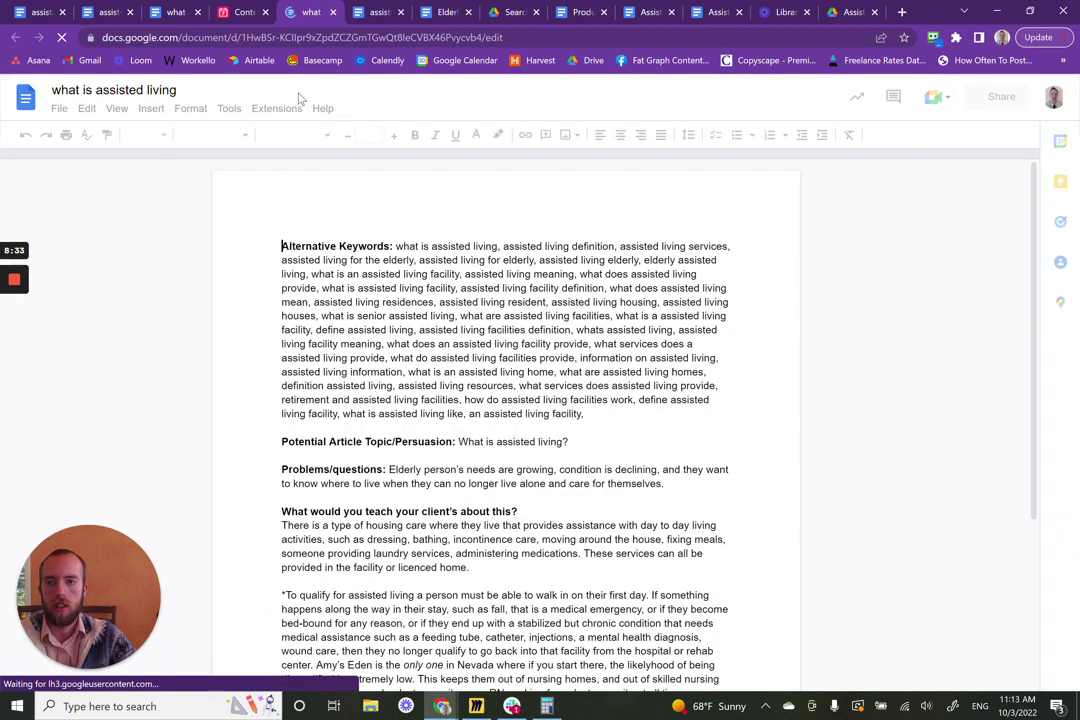
# - Read the what is assisted living brief, highlighting the topic line and the chronic-condition clause, then return to Airtable
pyautogui.scroll(-1, 456, 364)
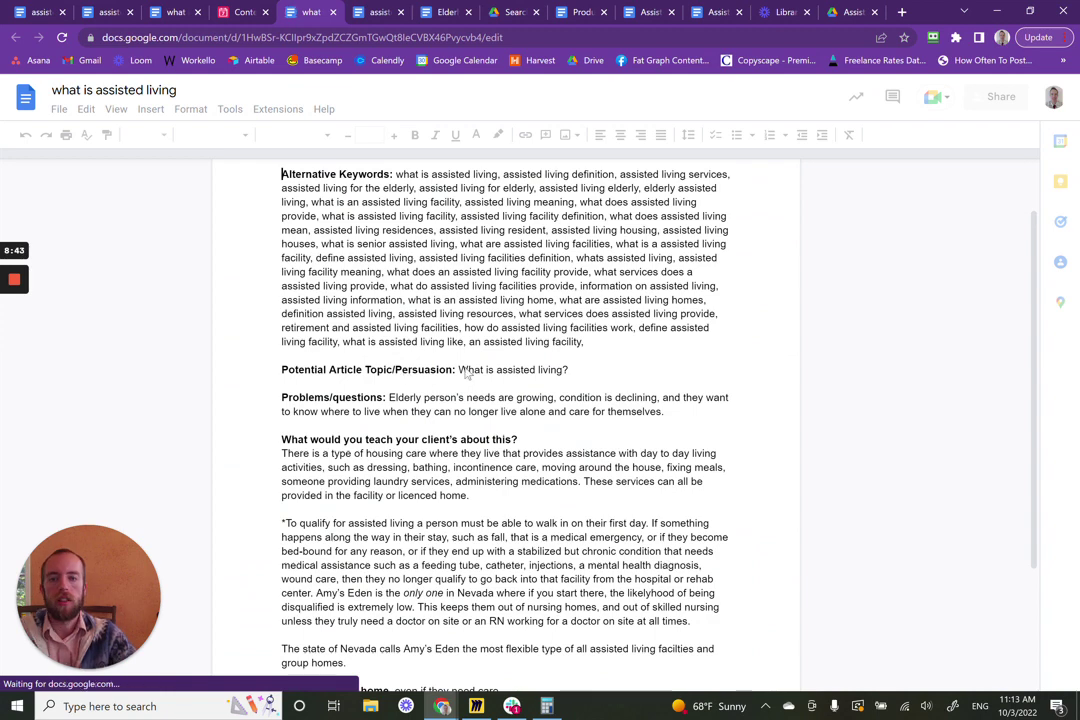
pyautogui.click(462, 369)
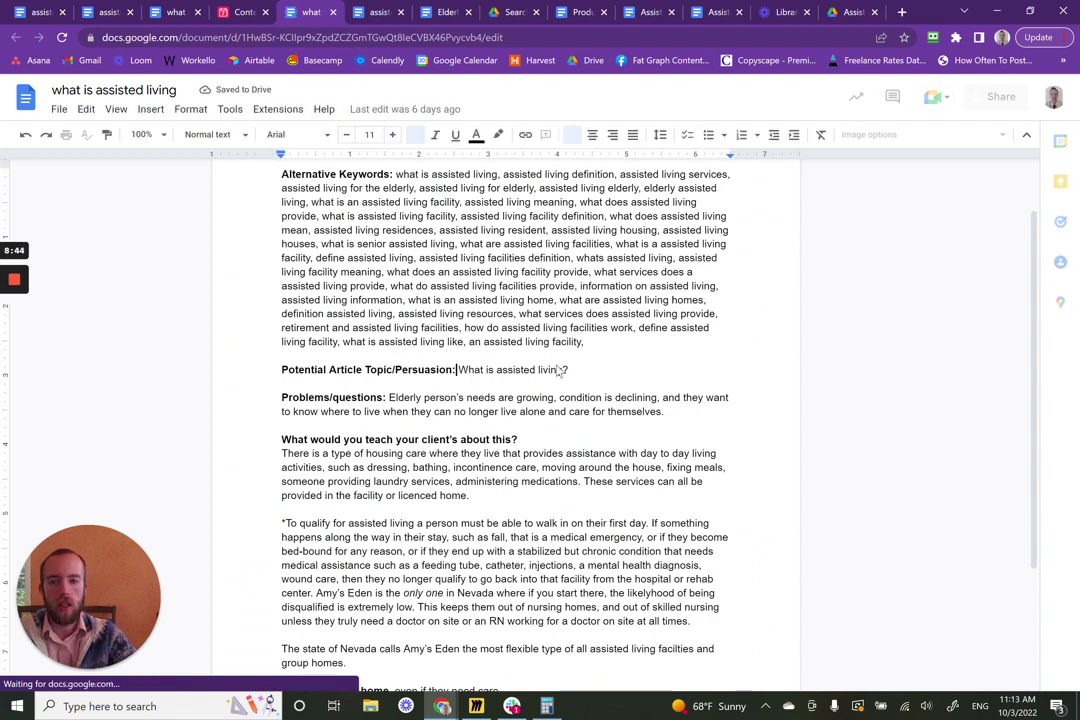
pyautogui.moveTo(457, 369); pyautogui.dragTo(554, 370)
pyautogui.scroll(-1, 385, 393)
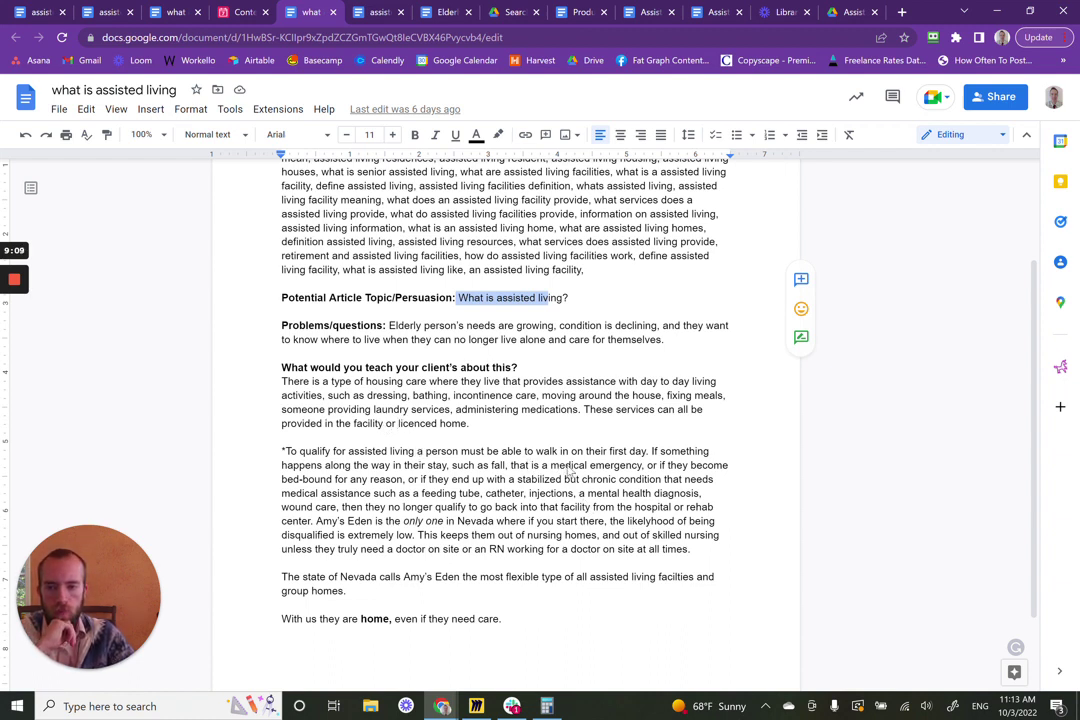
pyautogui.scroll(-2, 380, 505)
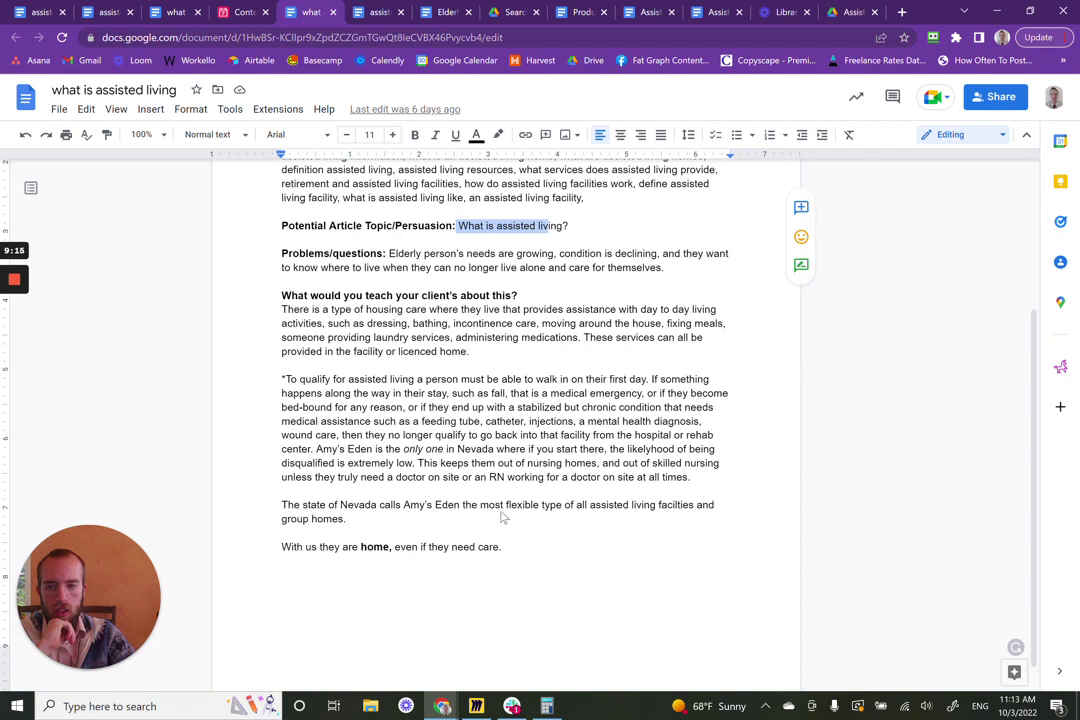
pyautogui.scroll(-1, 562, 518)
pyautogui.scroll(3, 562, 518)
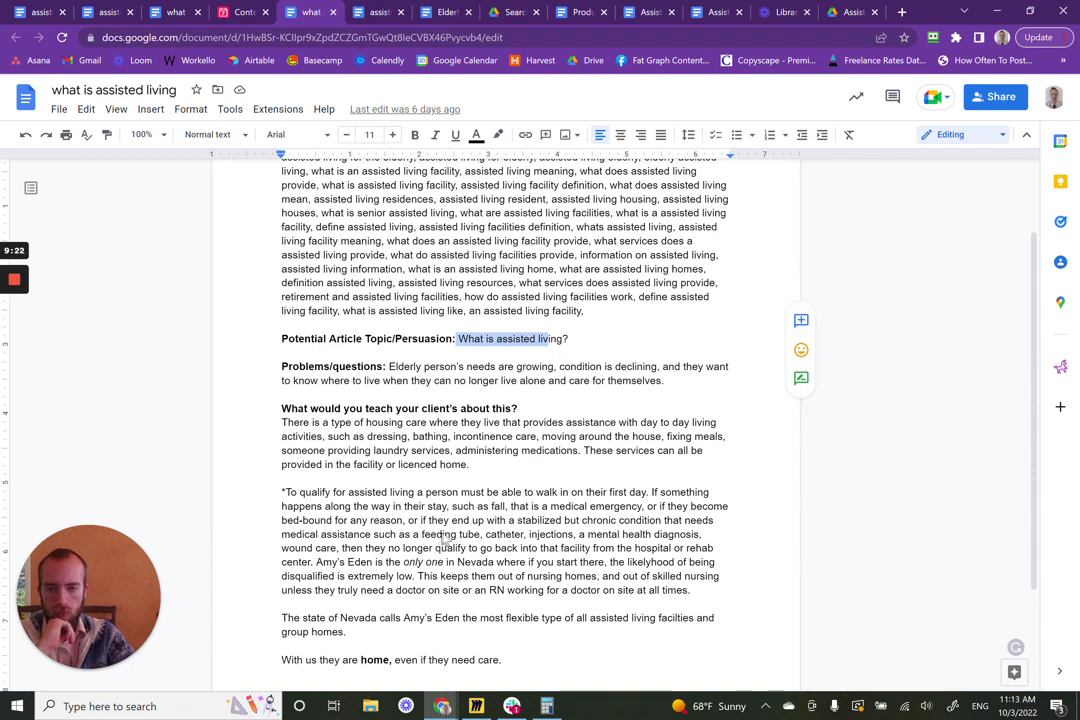
pyautogui.moveTo(420, 520); pyautogui.dragTo(705, 545)
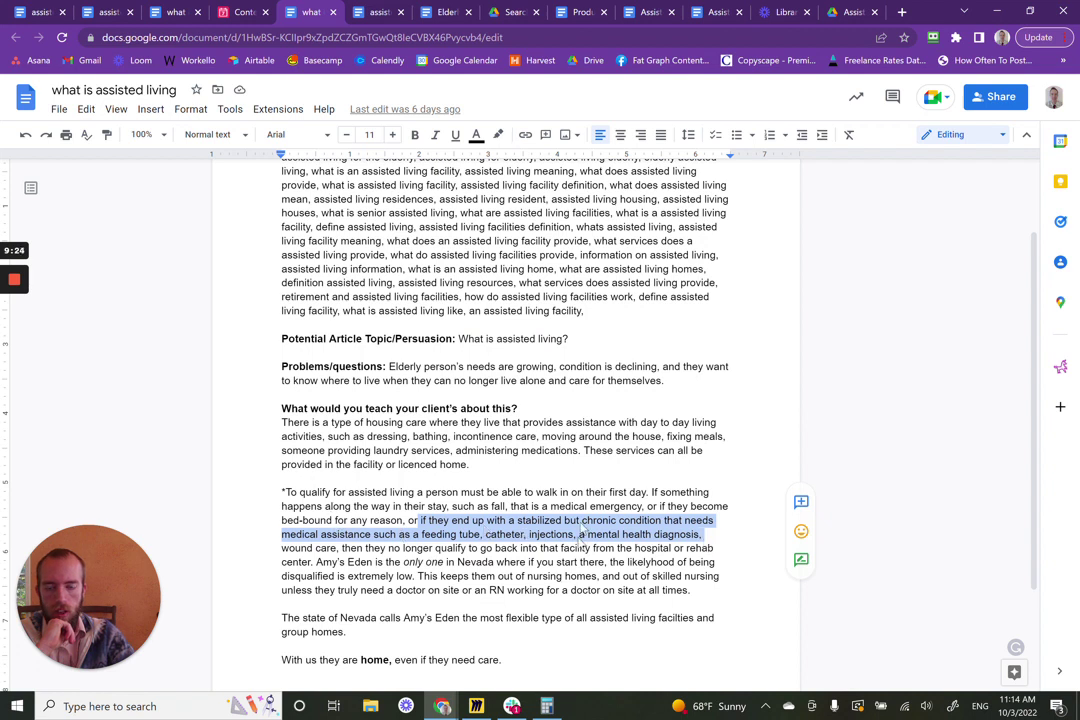
pyautogui.click(247, 9)
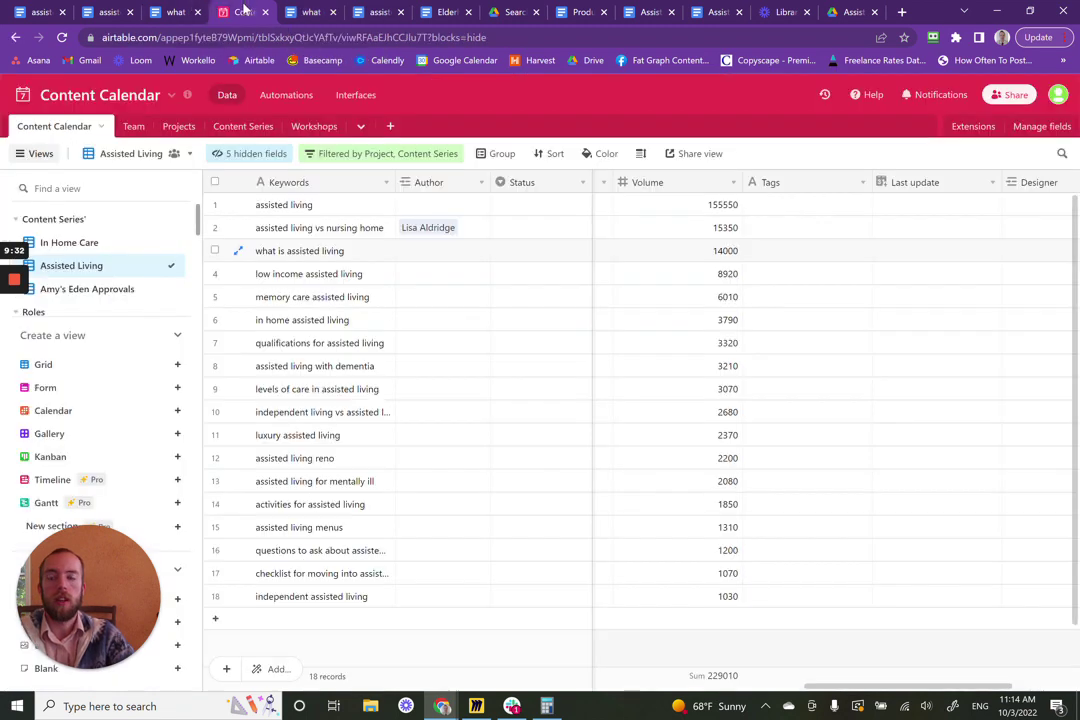
# - Search the Team table and link the matching writer as Author of what is assisted living
pyautogui.click(421, 251)
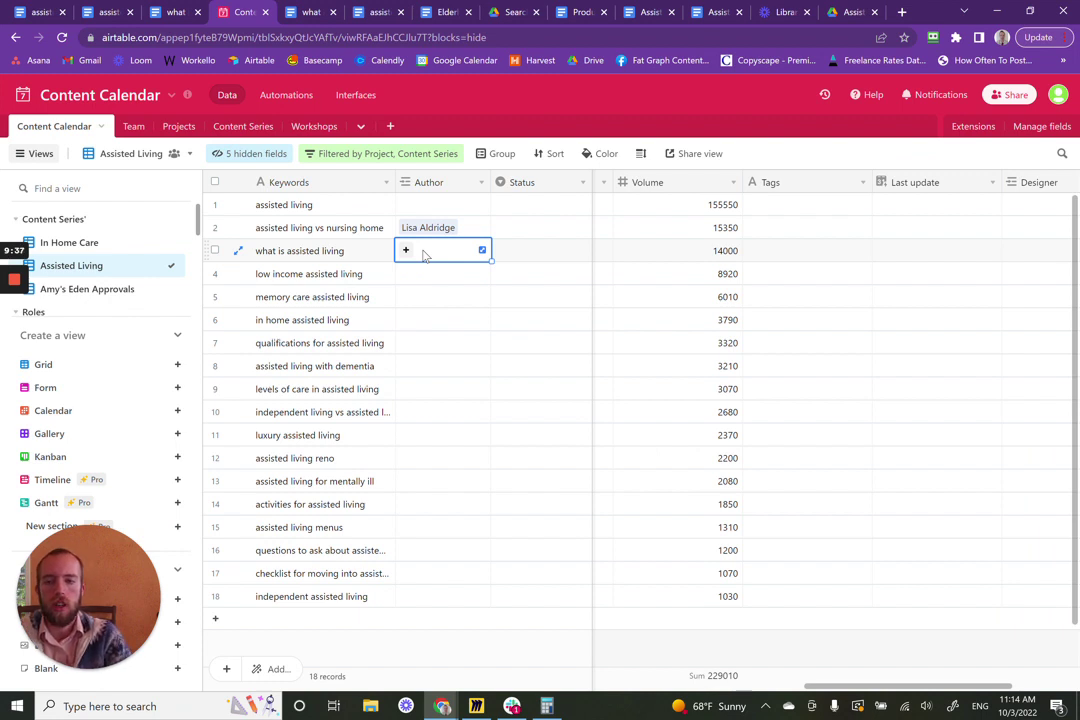
pyautogui.write('B')
pyautogui.press('BackSpace')
pyautogui.write('Mel')
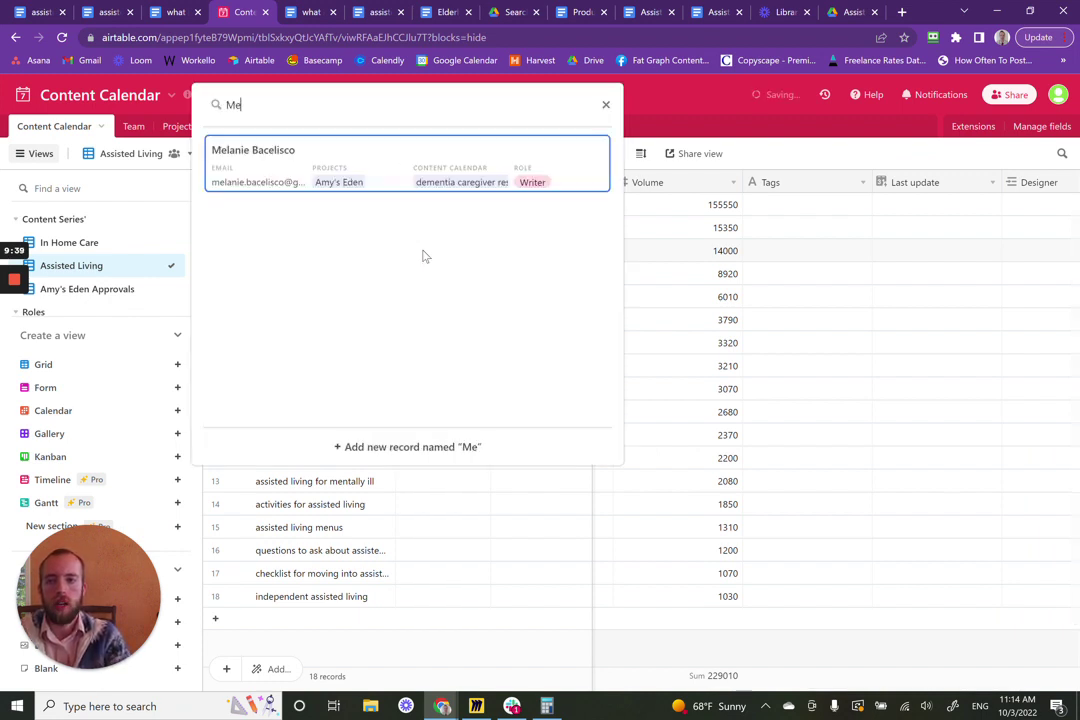
pyautogui.click(352, 152)
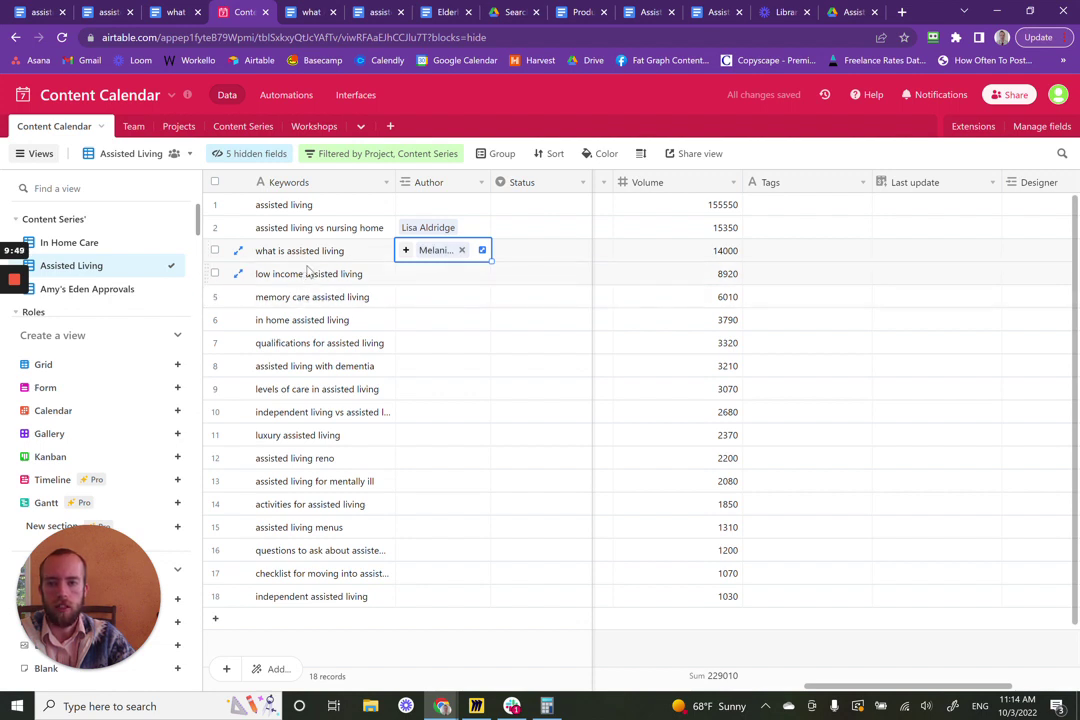
# - Glance at the Tags column summary options without changes, then scroll the grid sideways to check columns
pyautogui.click(826, 679)
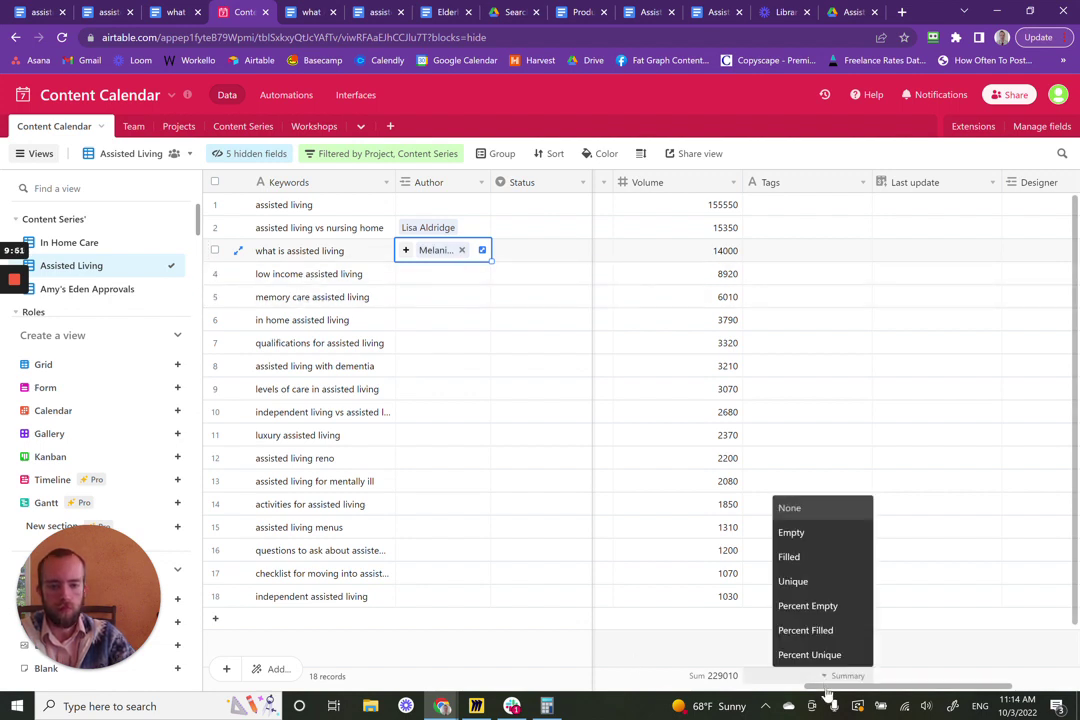
pyautogui.click(710, 643)
pyautogui.moveTo(864, 687); pyautogui.dragTo(270, 666)
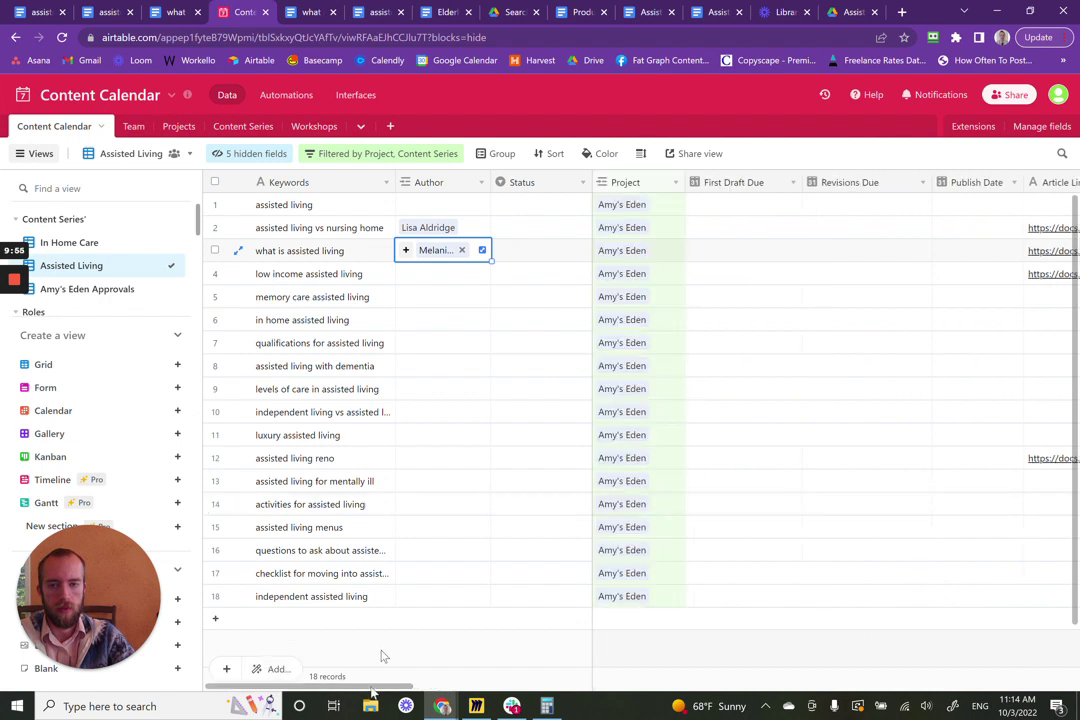
pyautogui.moveTo(372, 690); pyautogui.dragTo(952, 687)
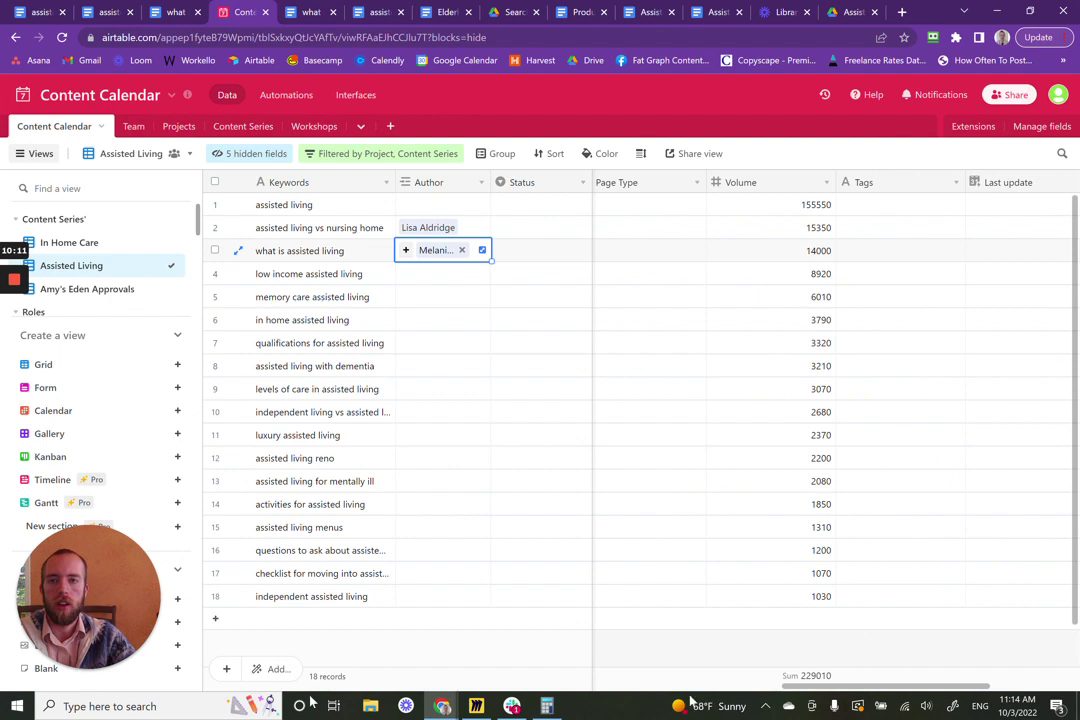
pyautogui.hscroll(5, 968, 508)
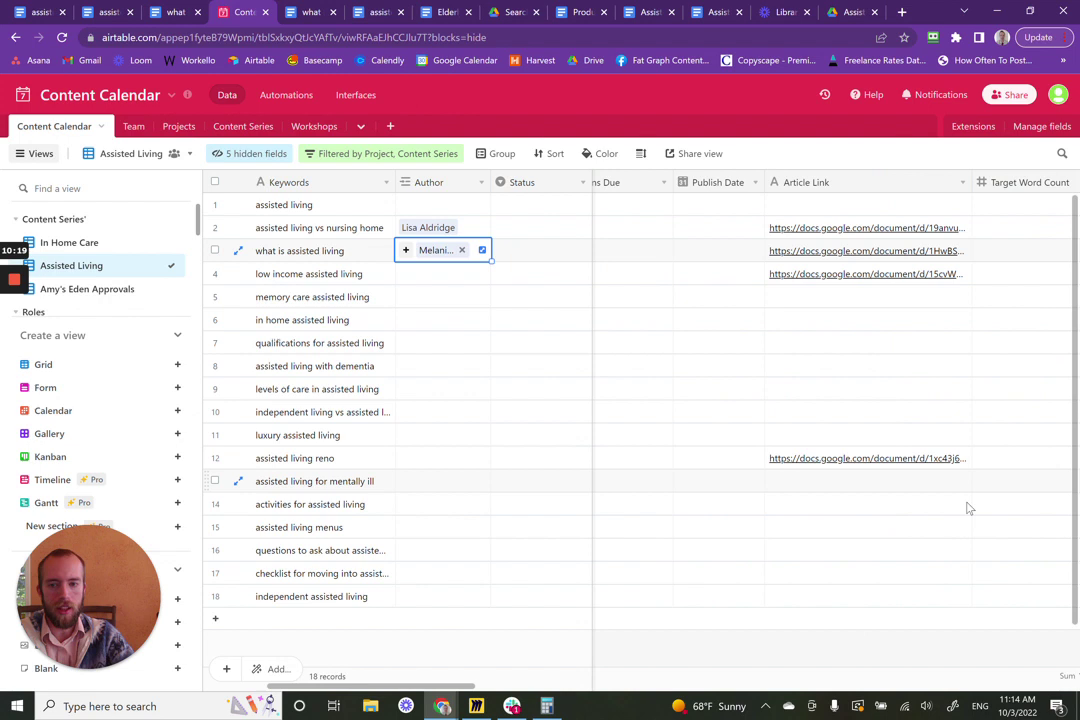
# - Open row 12's assisted living reno article doc, review it, and return to the Content Calendar
pyautogui.click(899, 458)
pyautogui.click(899, 458)
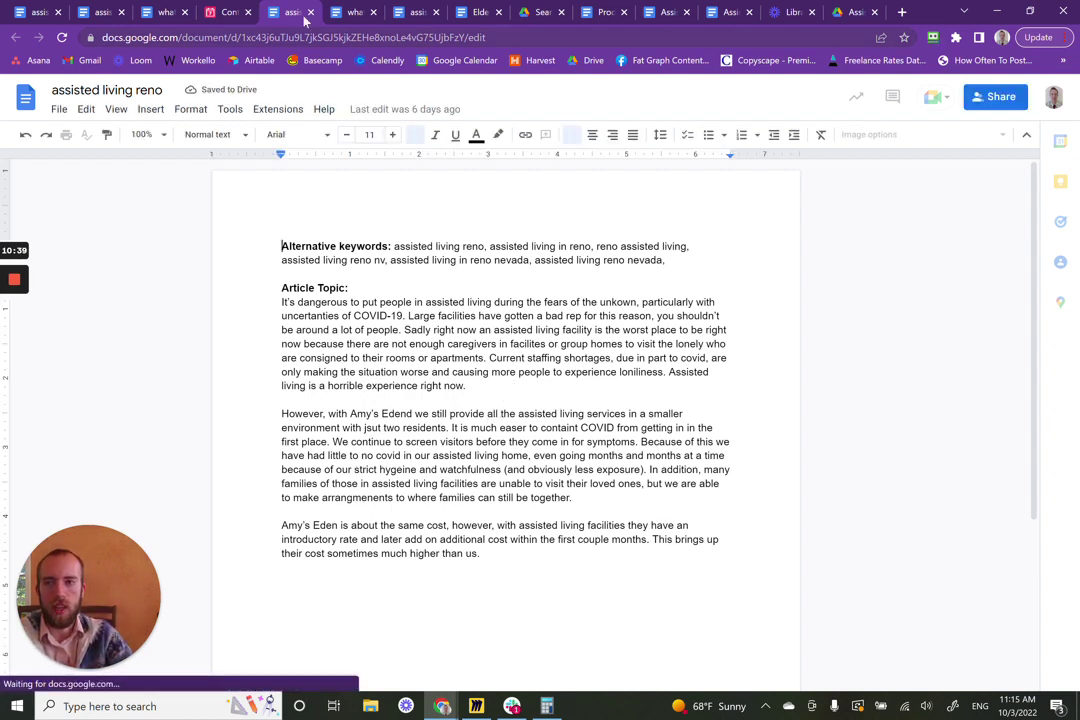
pyautogui.click(226, 12)
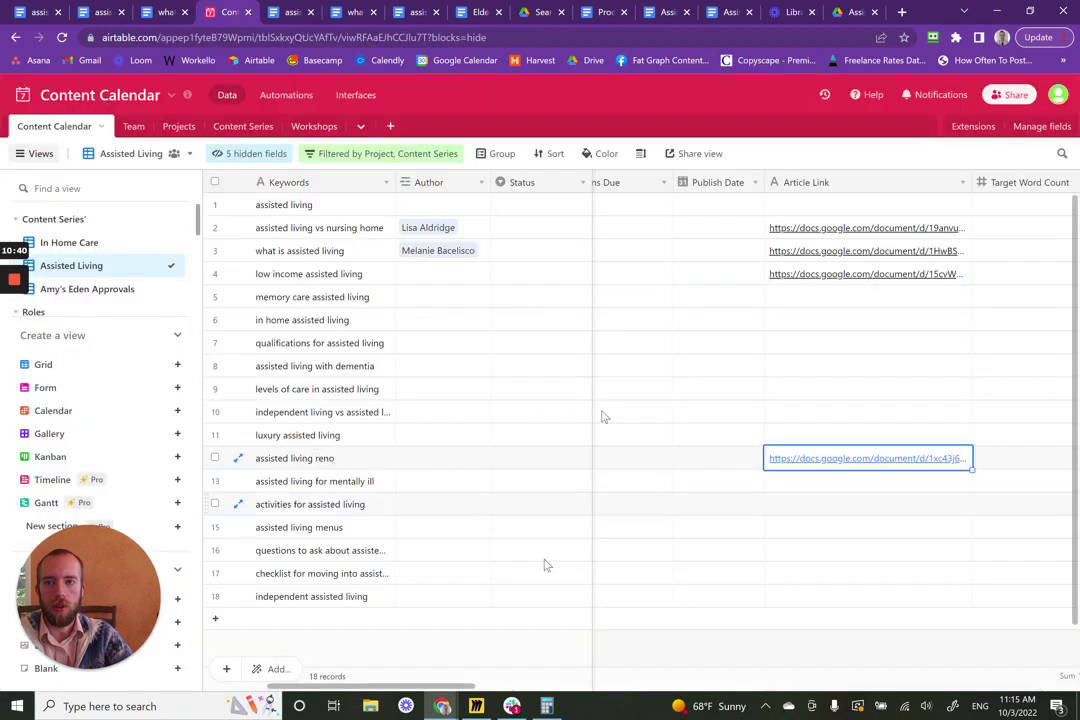
# - Search assisted living reno's Author cell for the writer, finding no matching Team member
pyautogui.click(417, 464)
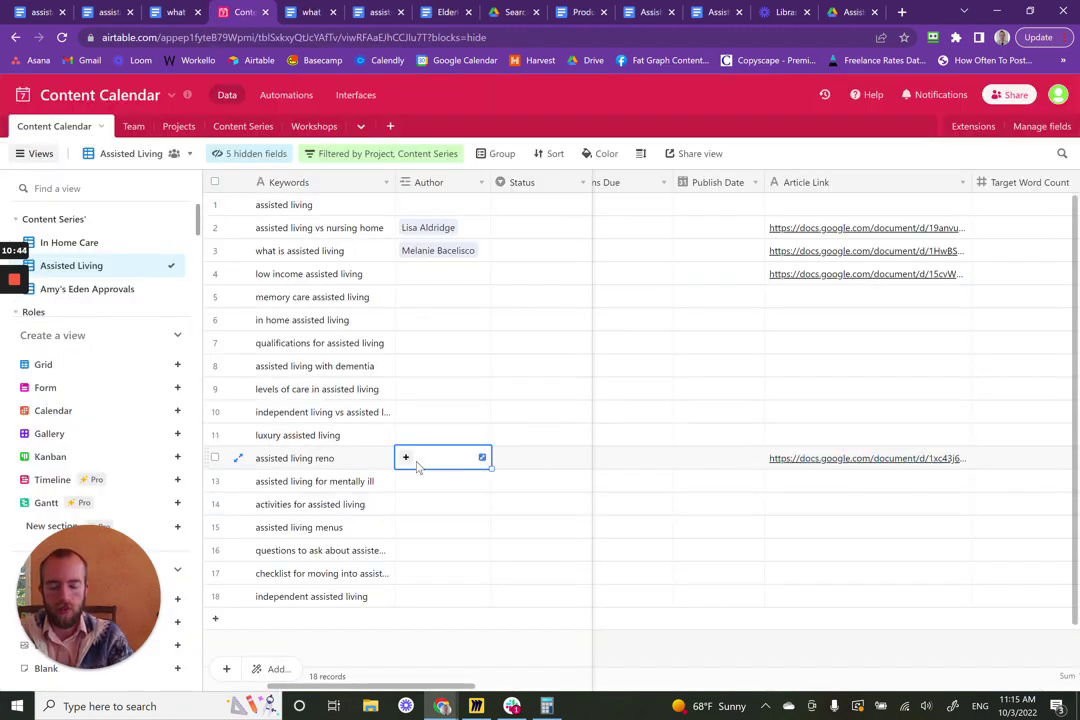
pyautogui.write('Niro')
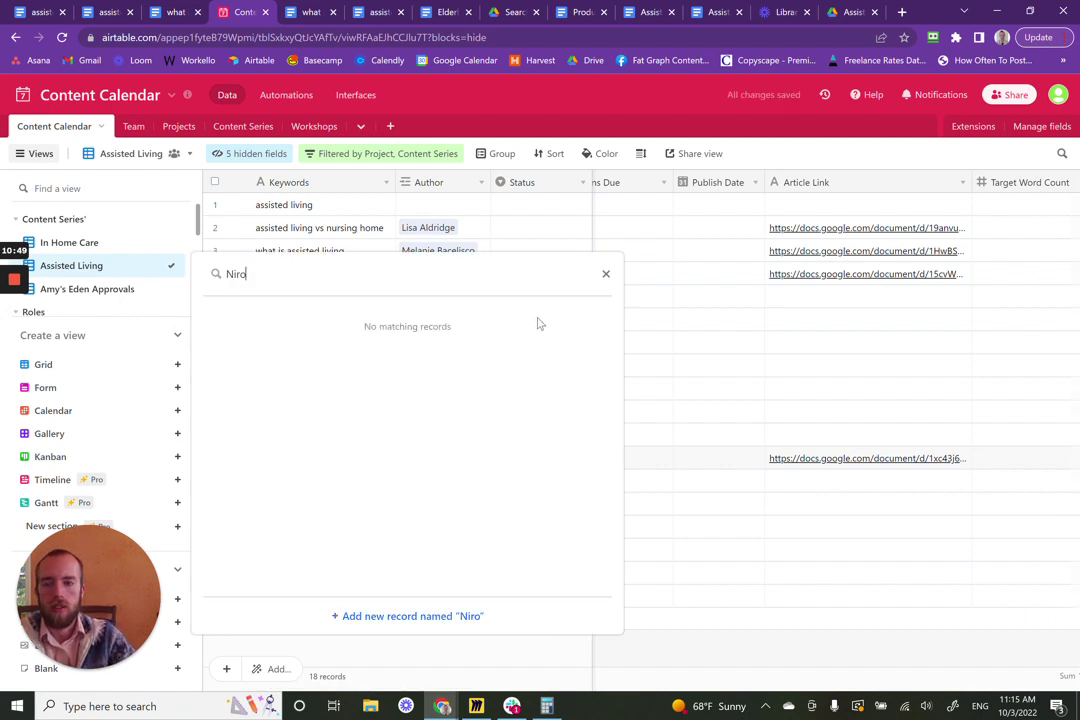
pyautogui.click(605, 274)
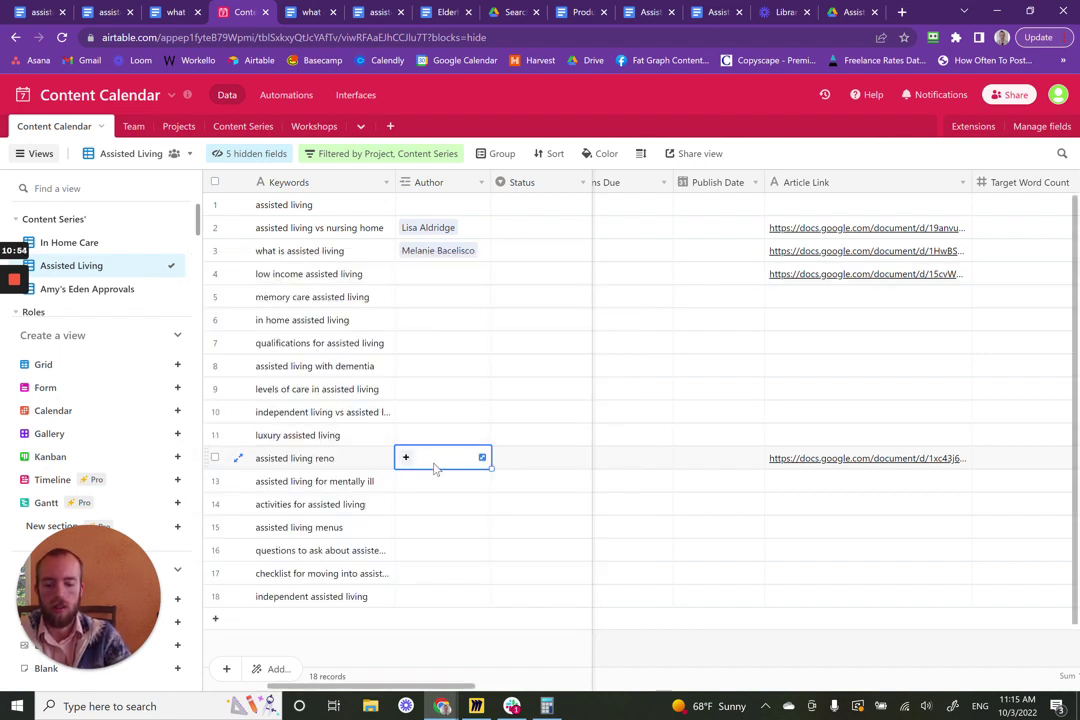
pyautogui.write('Niro')
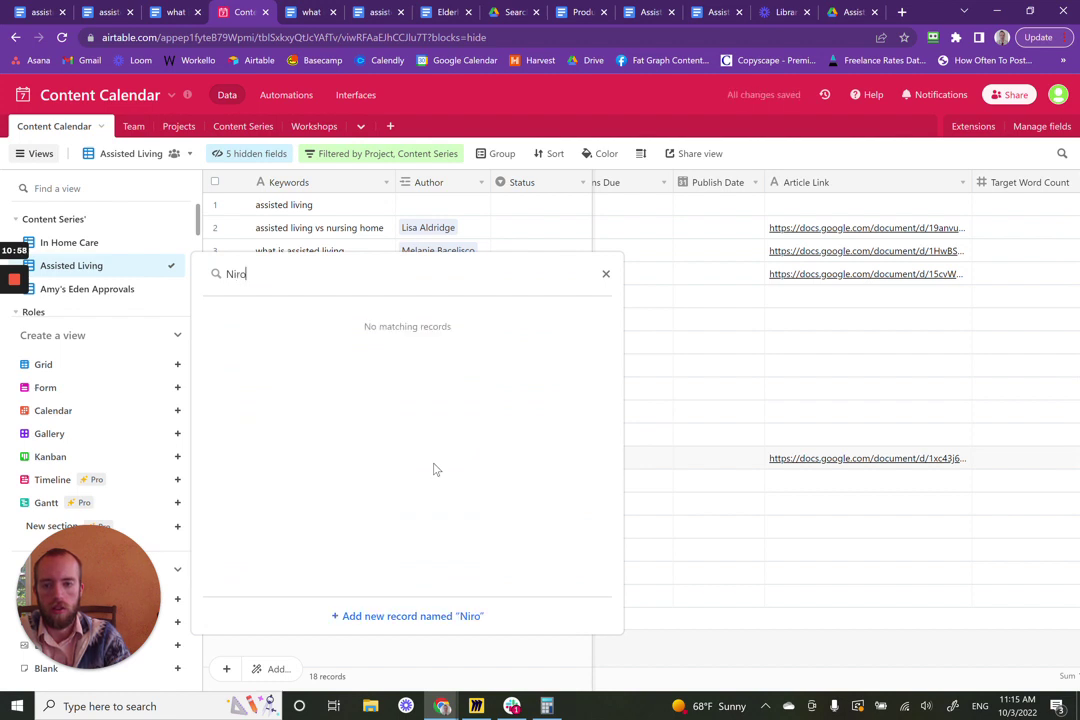
pyautogui.click(605, 275)
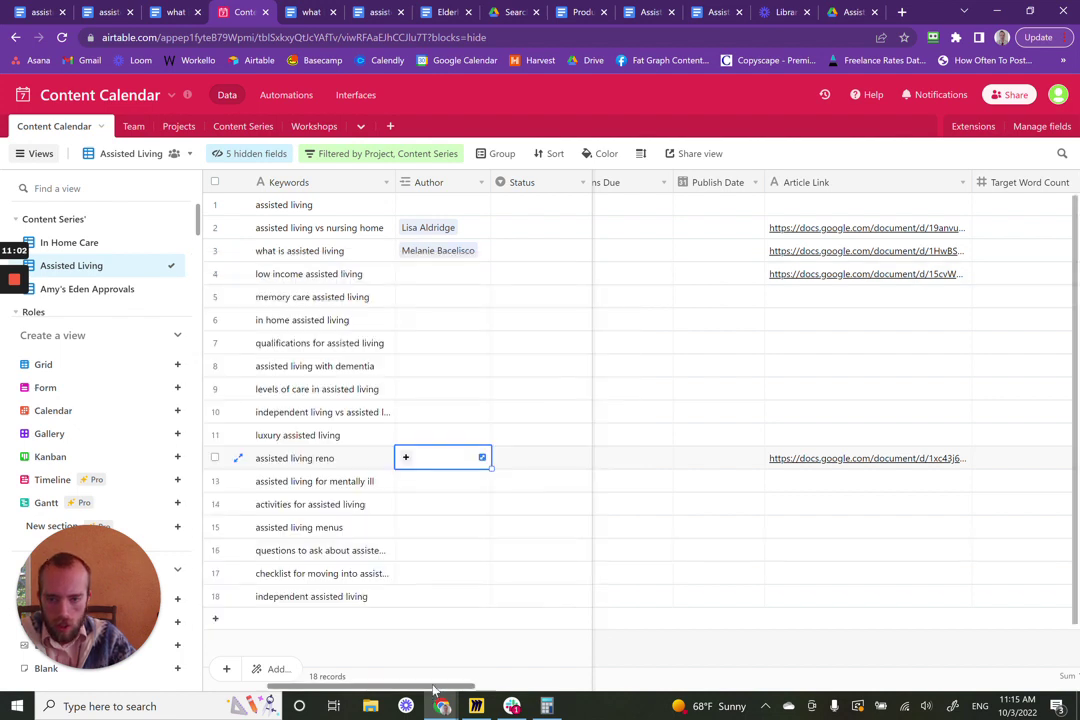
pyautogui.moveTo(433, 689); pyautogui.dragTo(342, 689)
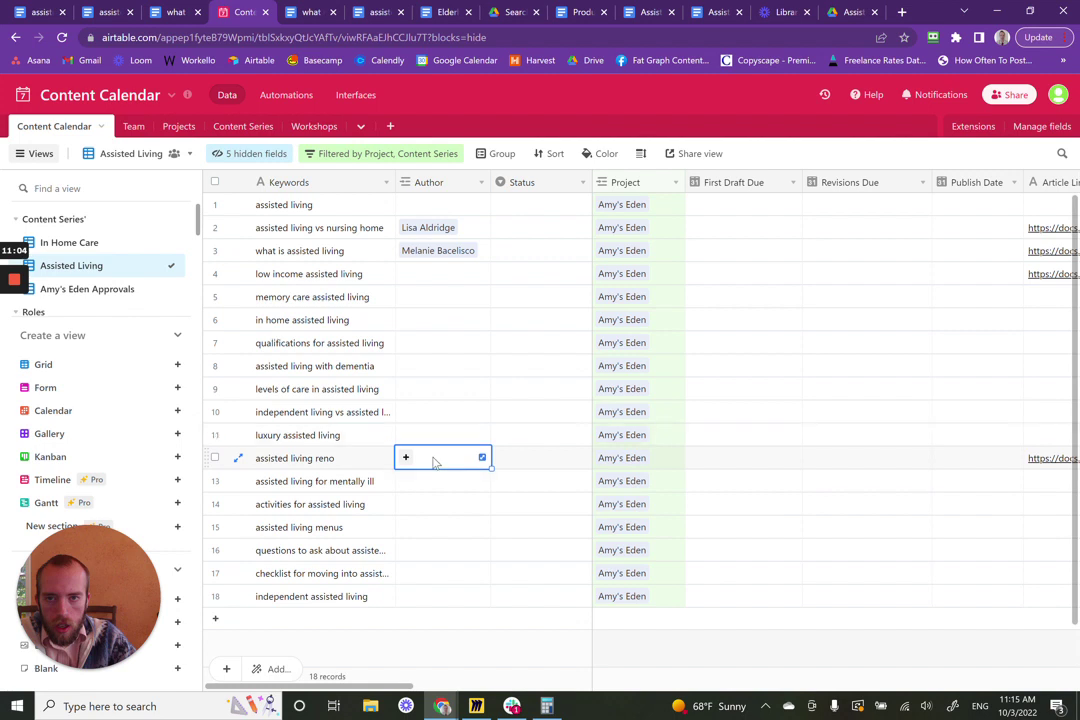
pyautogui.write('niro')
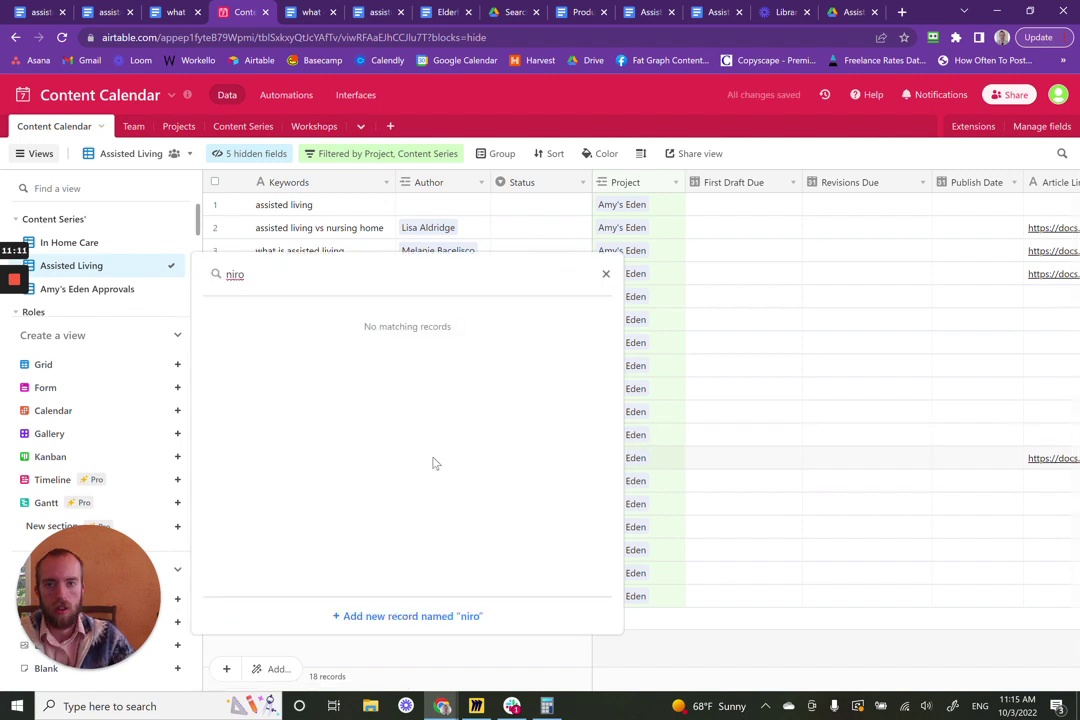
pyautogui.click(605, 274)
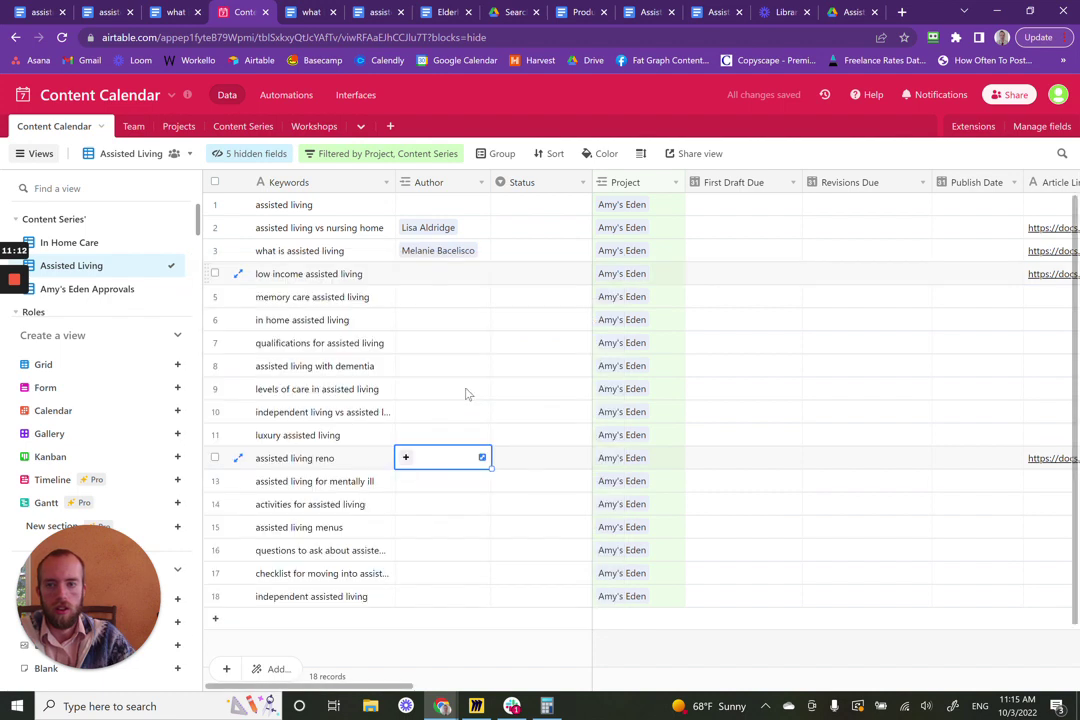
# - Create a new Team record with the writer's full name as assisted living reno's Author
pyautogui.click(449, 186)
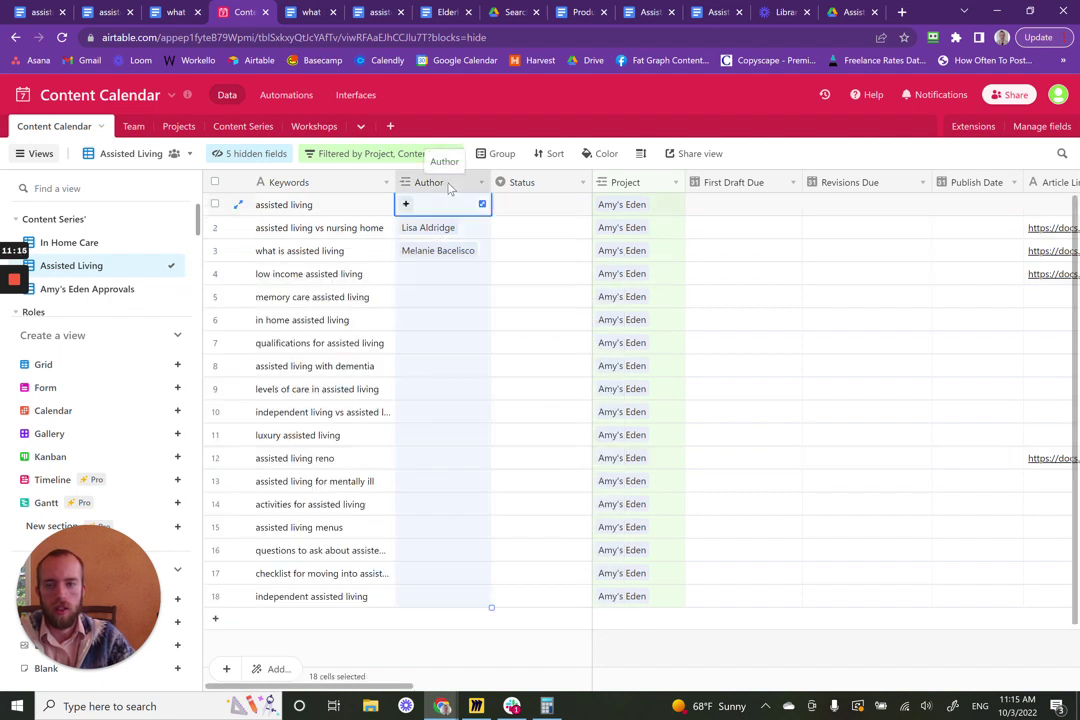
pyautogui.click(427, 461)
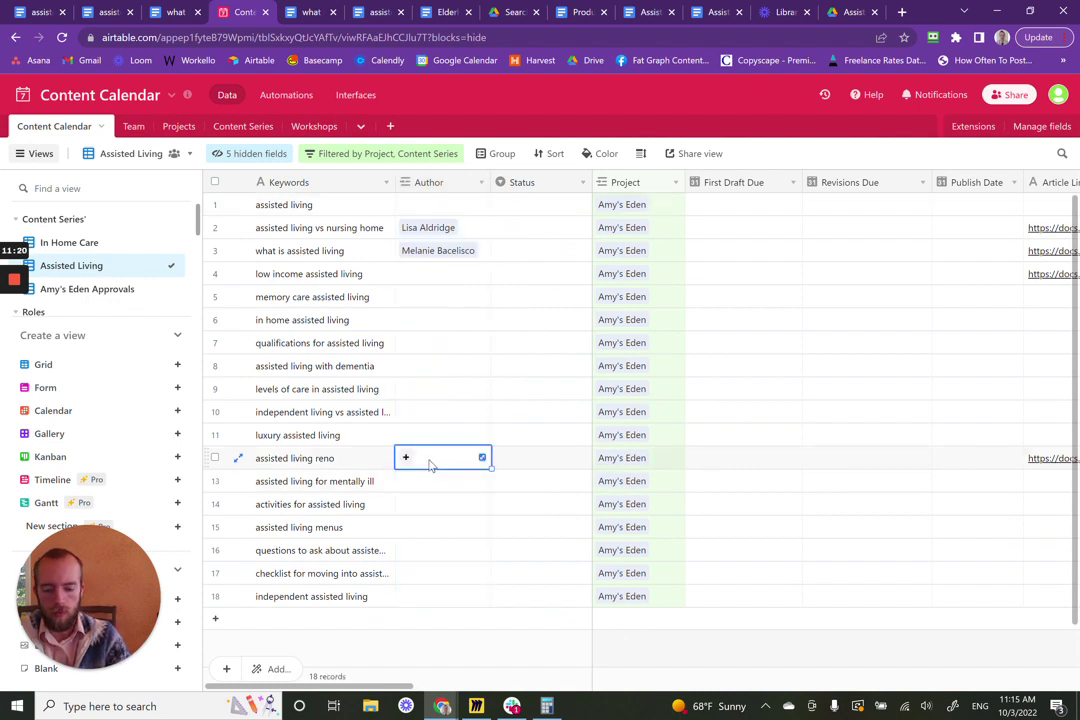
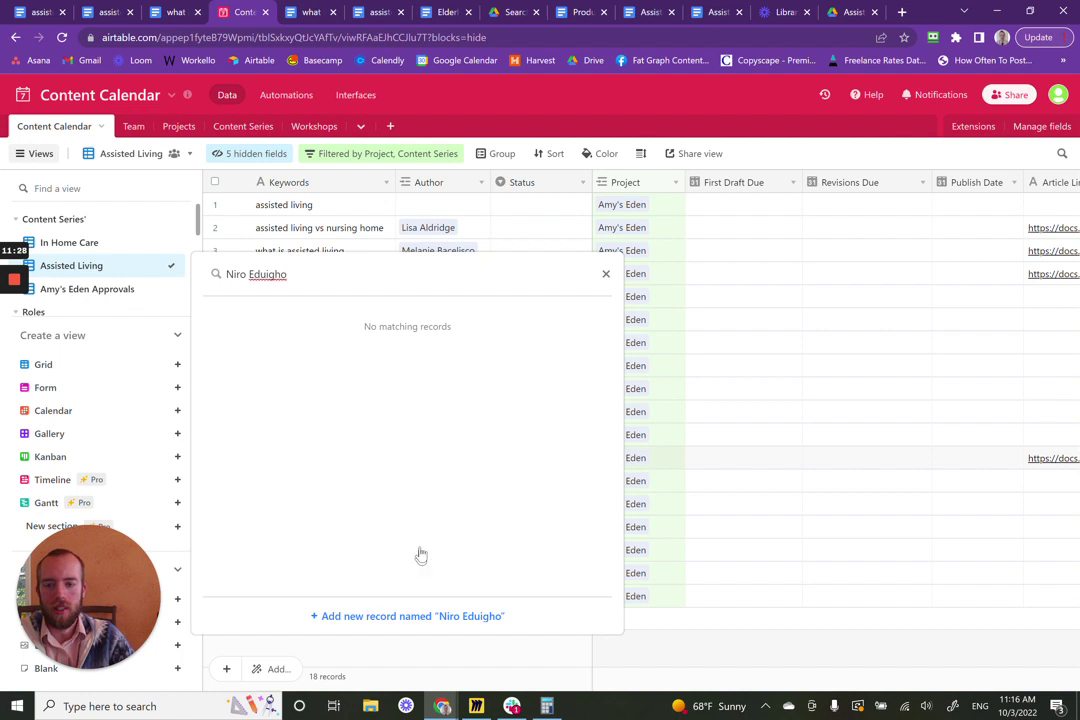
pyautogui.press('Return')
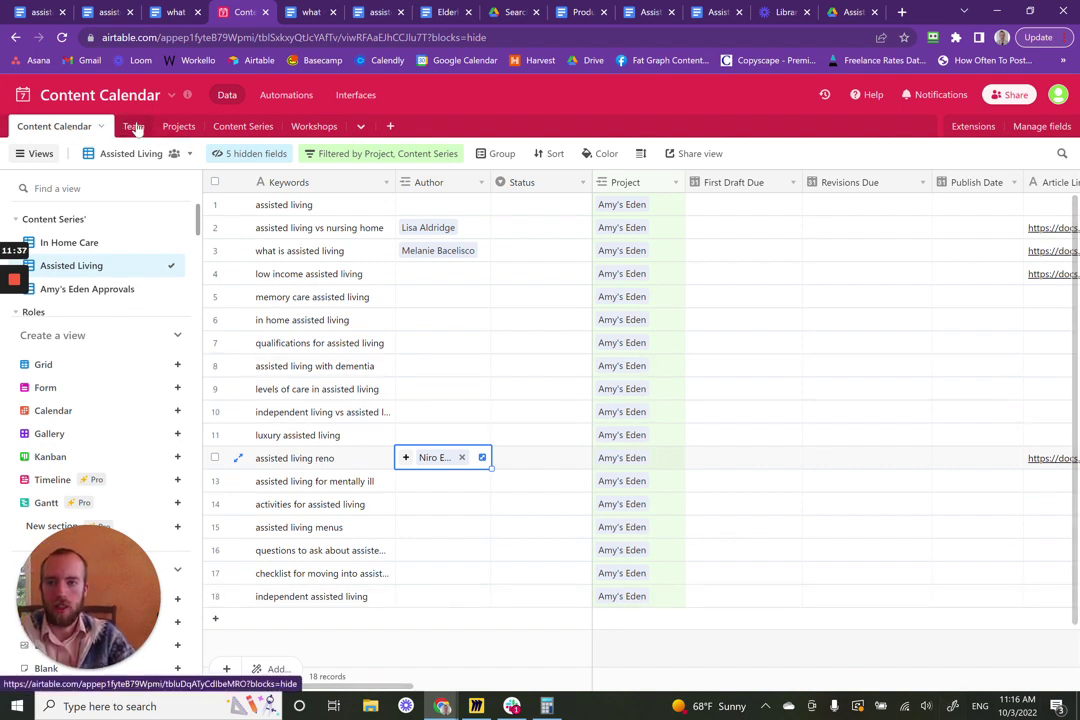
# - Search the first row's Author field, then close it without choosing anyone
pyautogui.click(450, 210)
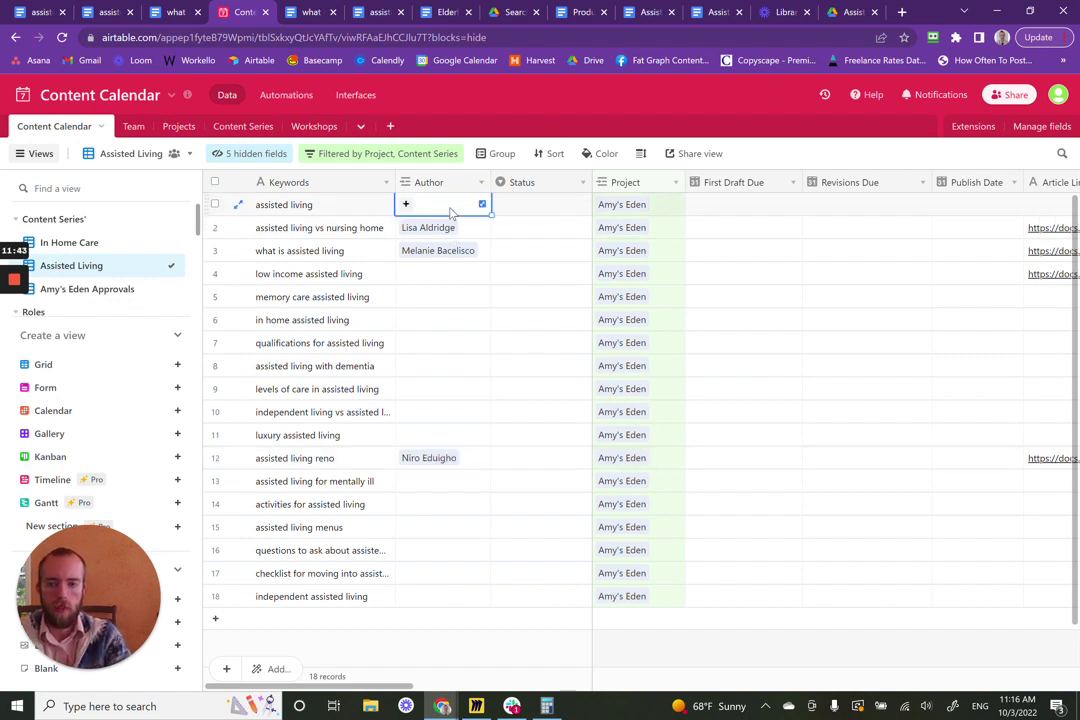
pyautogui.write('l')
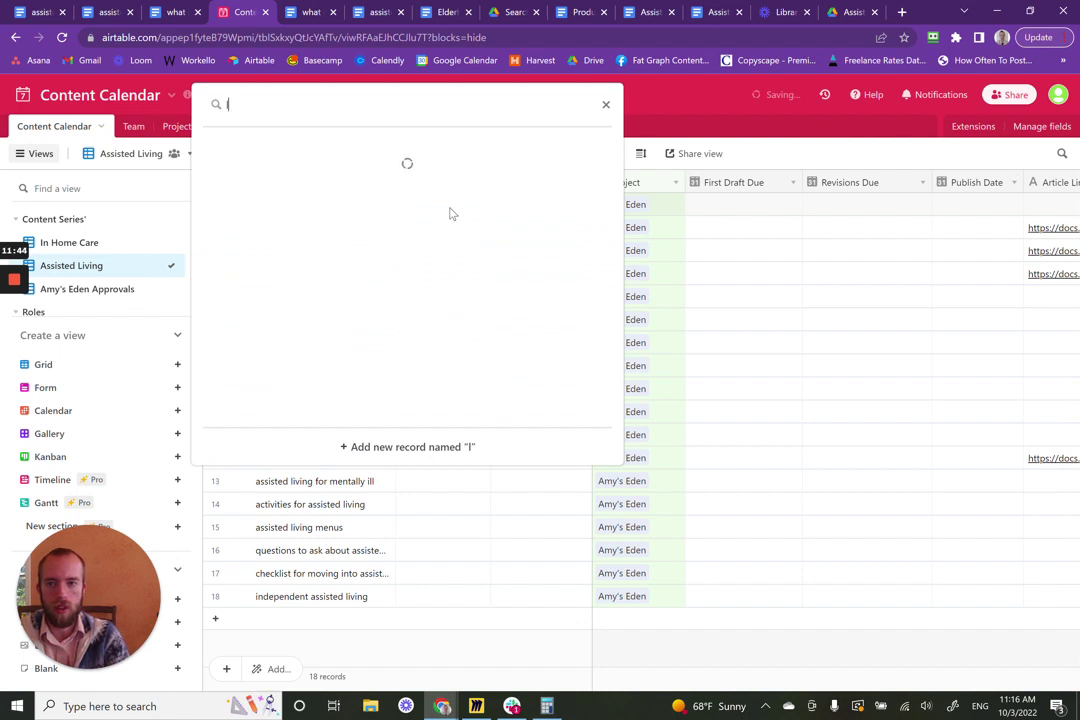
pyautogui.press('BackSpace')
pyautogui.write('n')
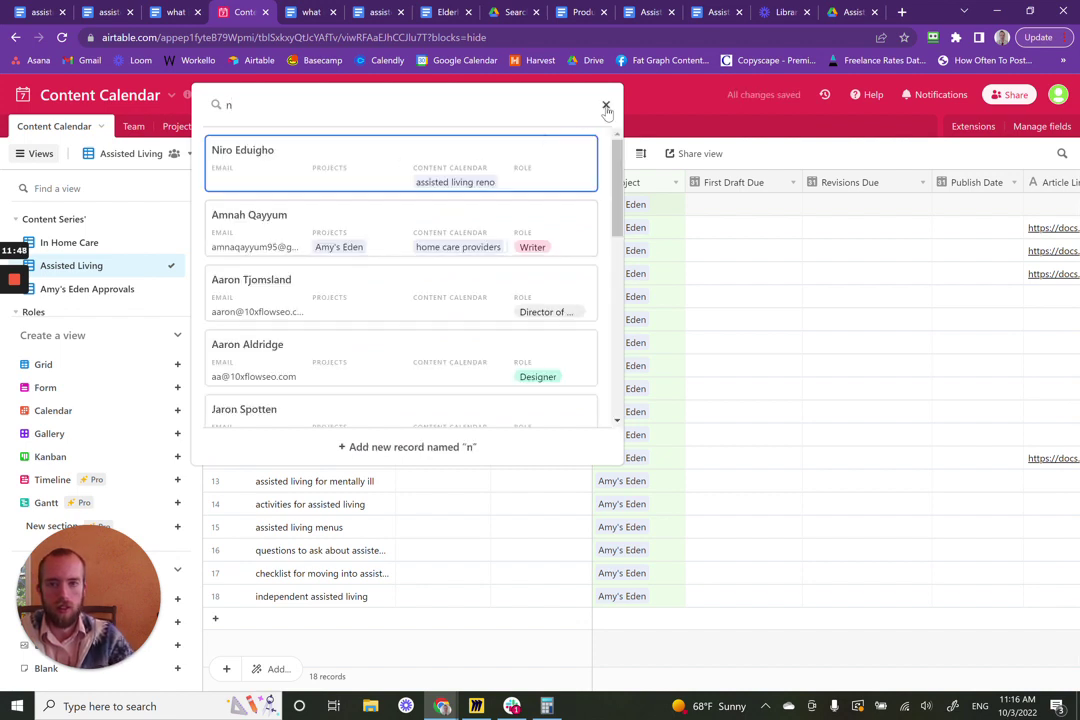
pyautogui.press('Escape')
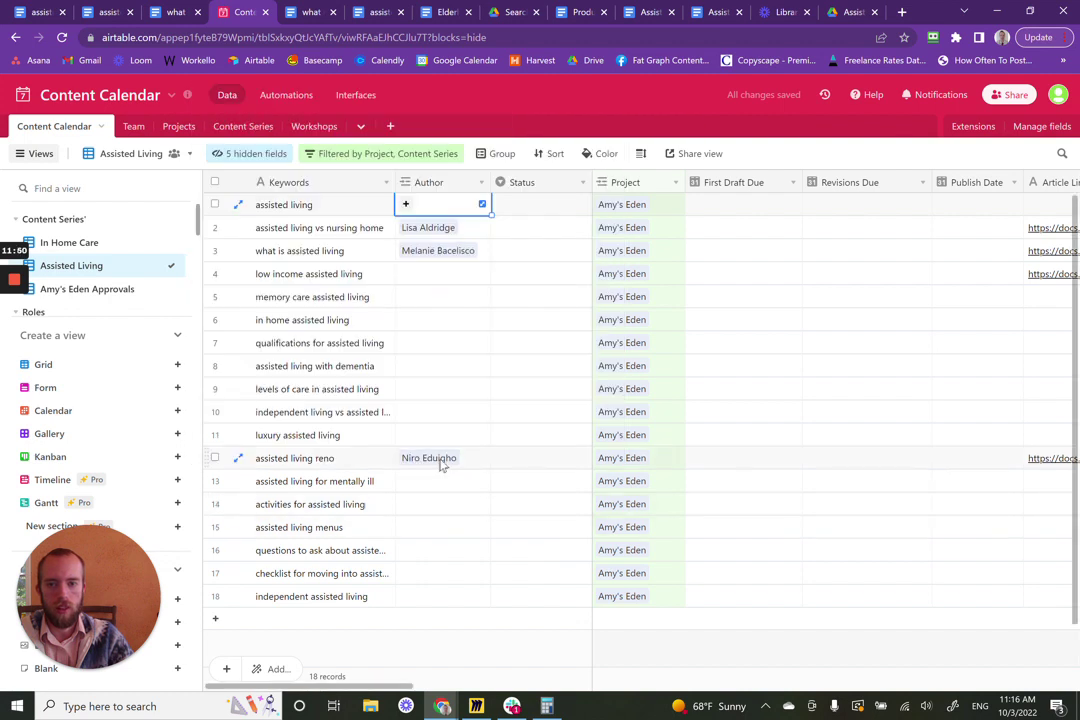
# - Remove the writer from assisted living reno's Author field, leaving it empty, then open the Team table
pyautogui.click(441, 462)
pyautogui.click(462, 458)
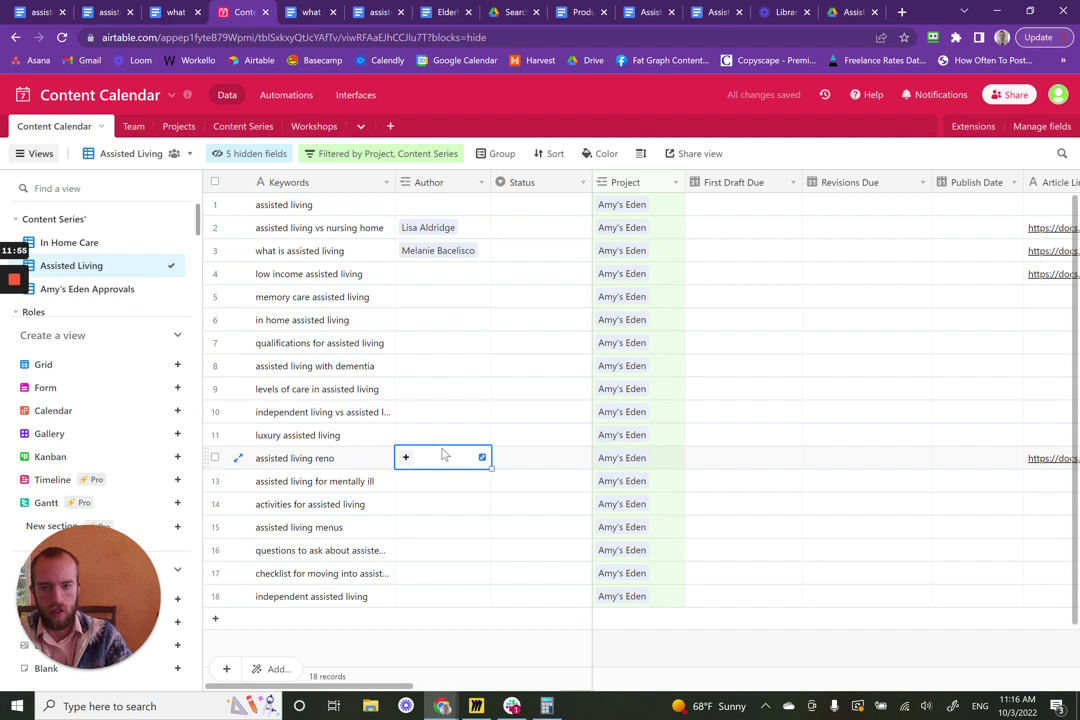
pyautogui.write('n')
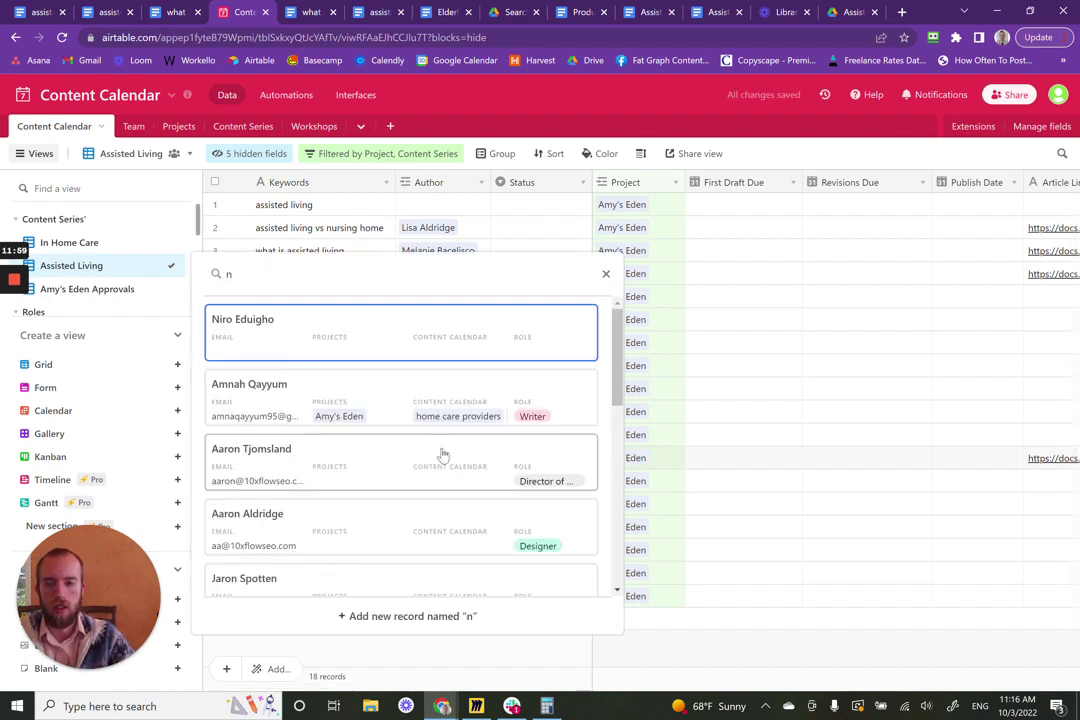
pyautogui.scroll(-3, 417, 380)
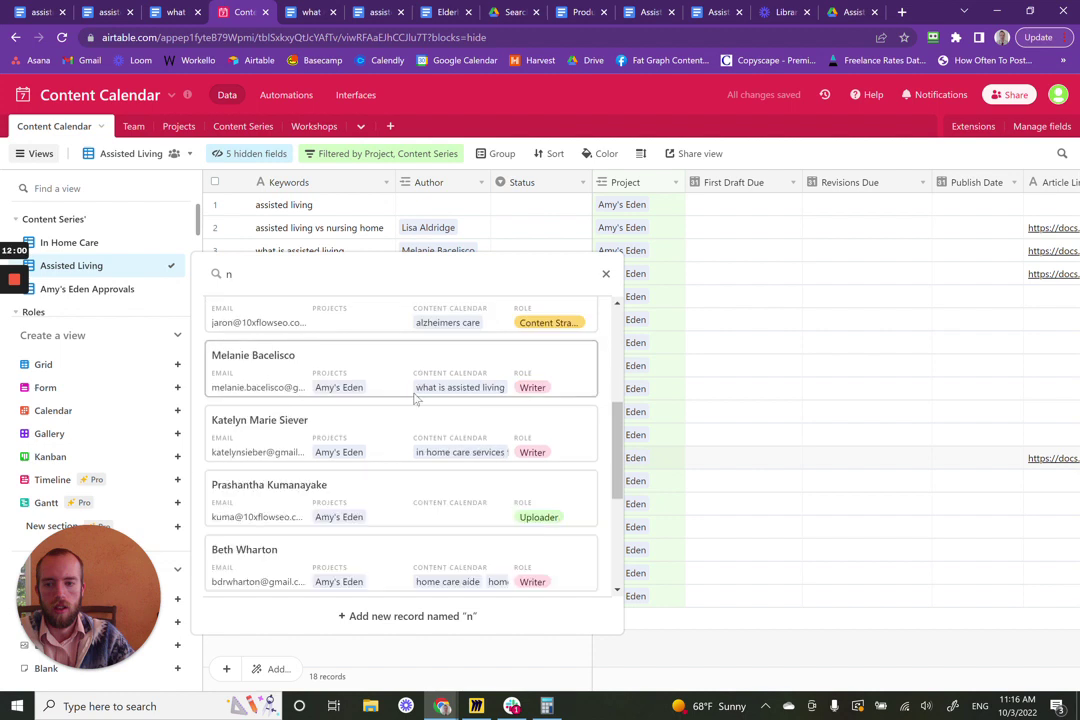
pyautogui.scroll(3, 412, 420)
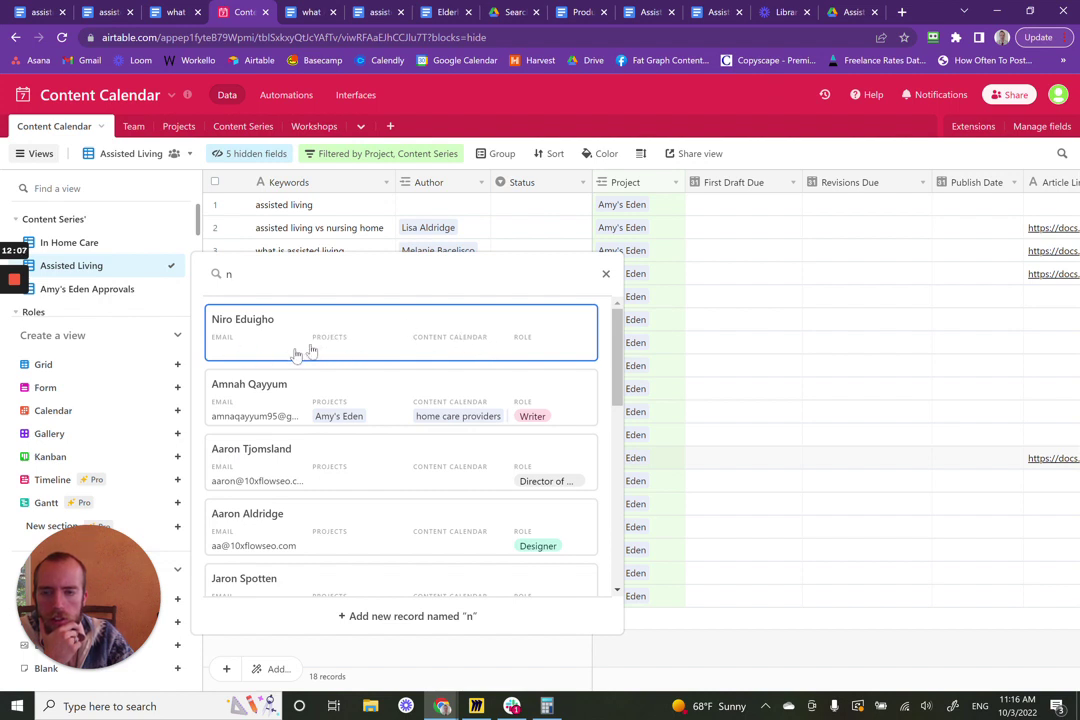
pyautogui.scroll(-2, 361, 373)
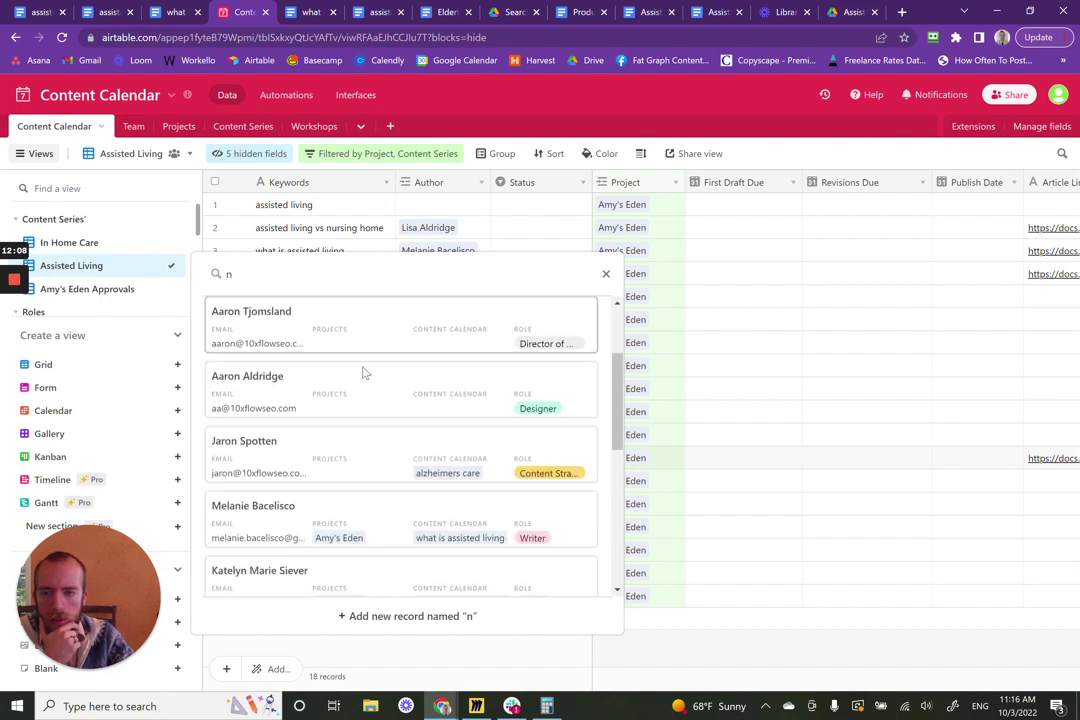
pyautogui.scroll(-4, 363, 373)
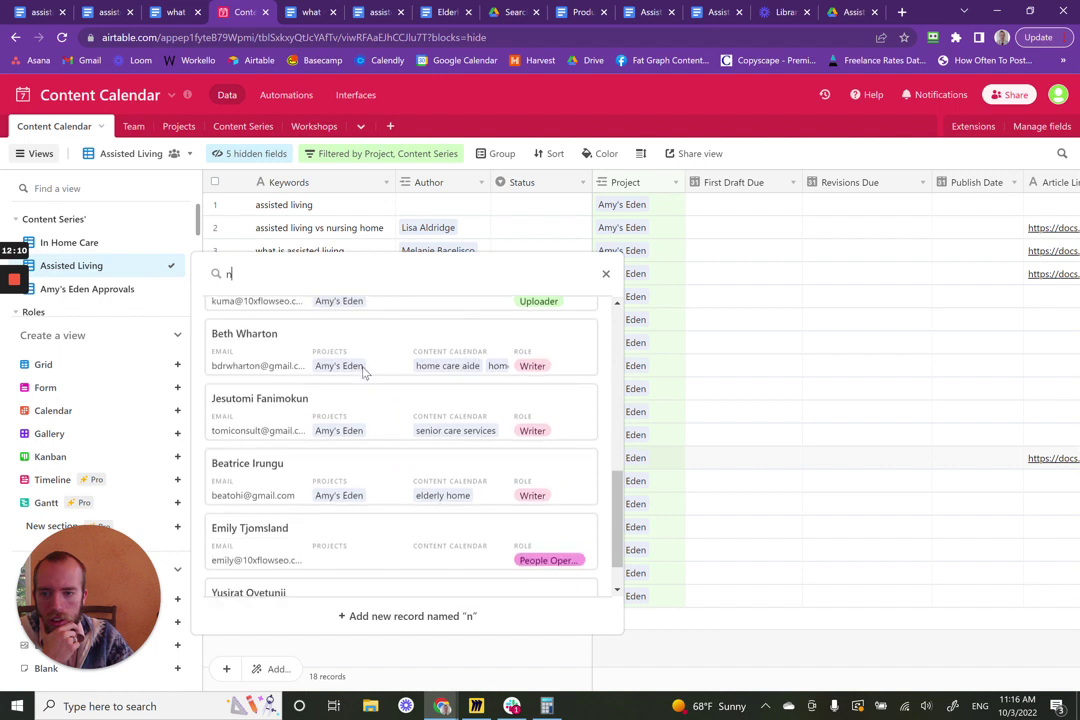
pyautogui.scroll(-1, 363, 371)
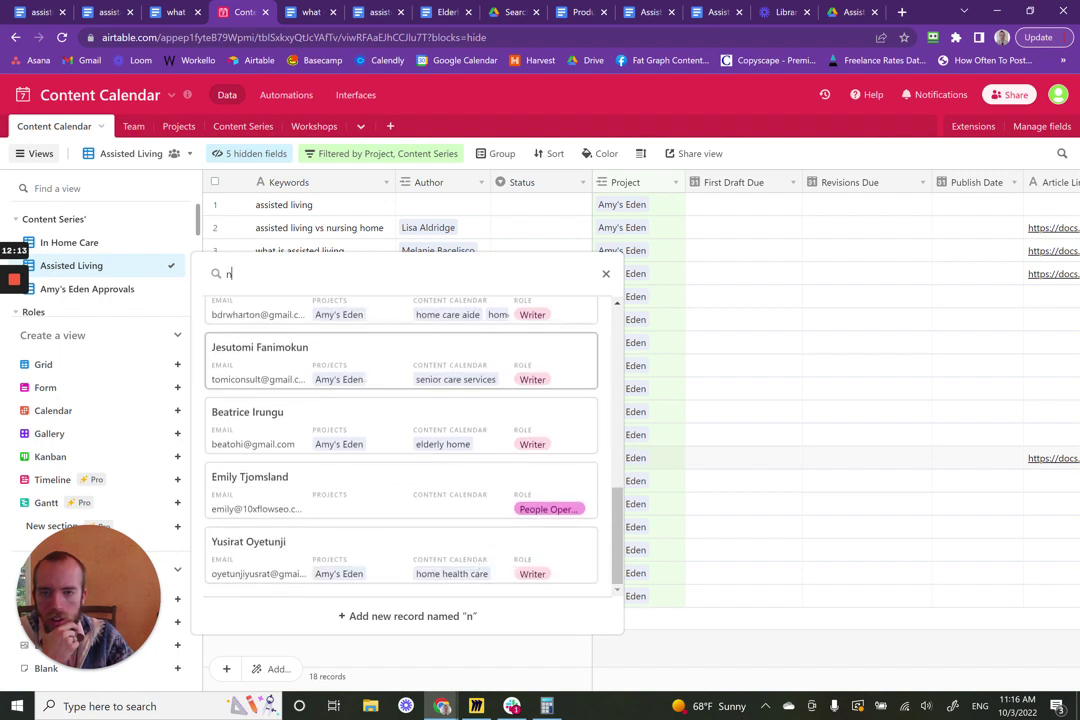
pyautogui.click(811, 413)
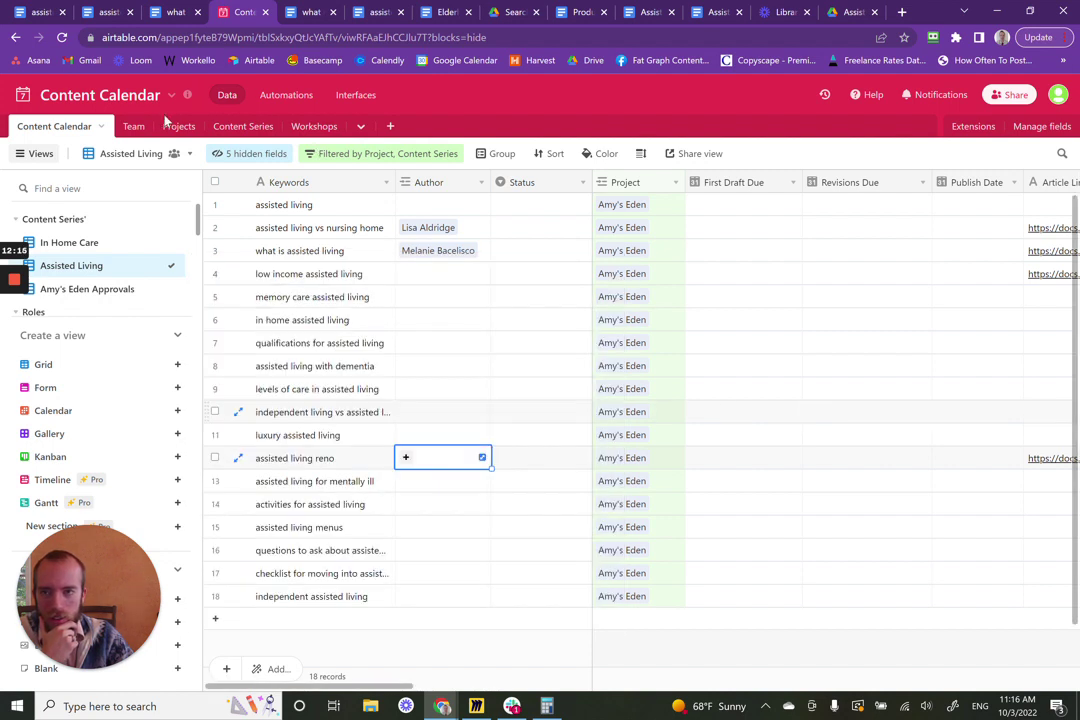
pyautogui.click(138, 127)
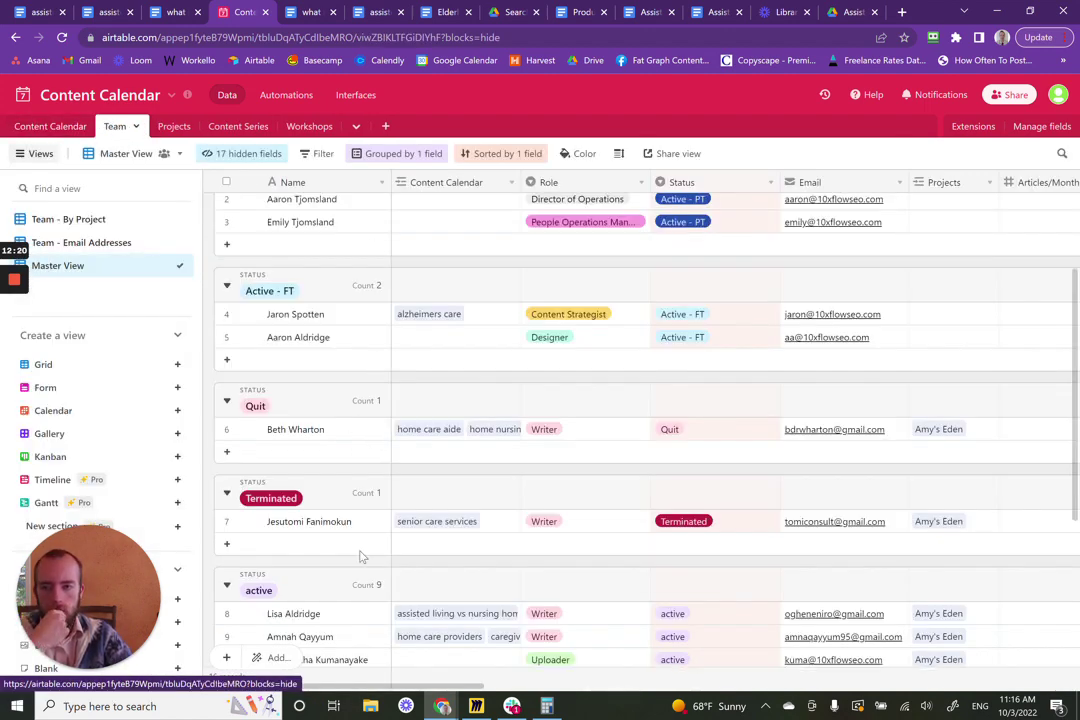
pyautogui.scroll(-3, 362, 557)
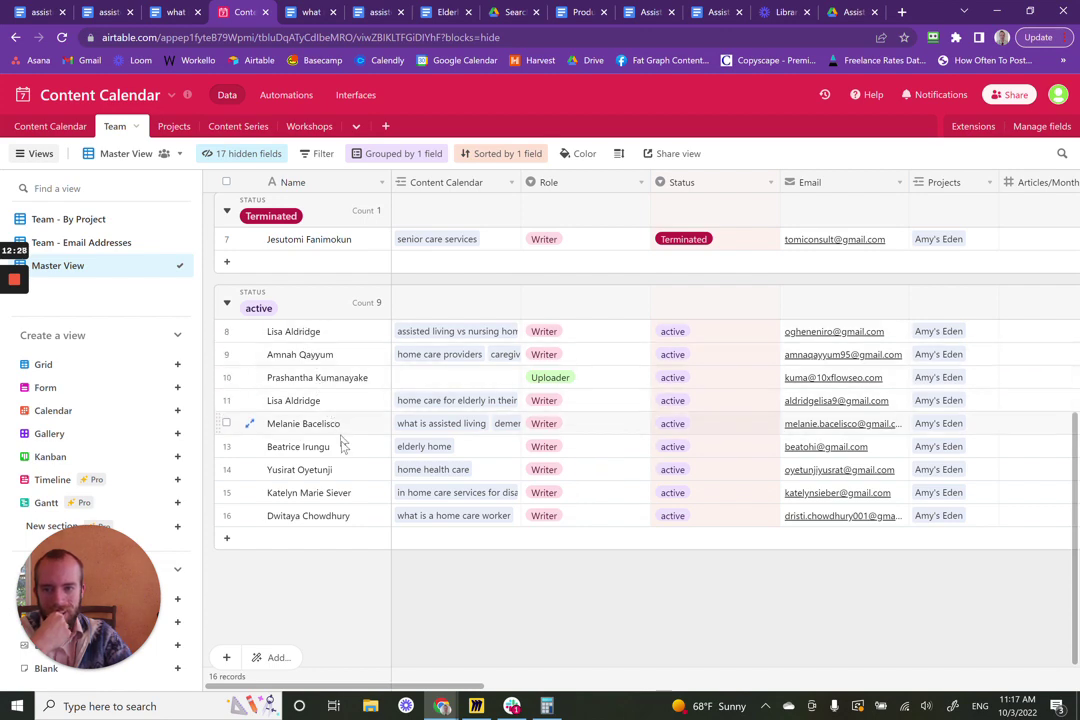
pyautogui.scroll(5, 341, 503)
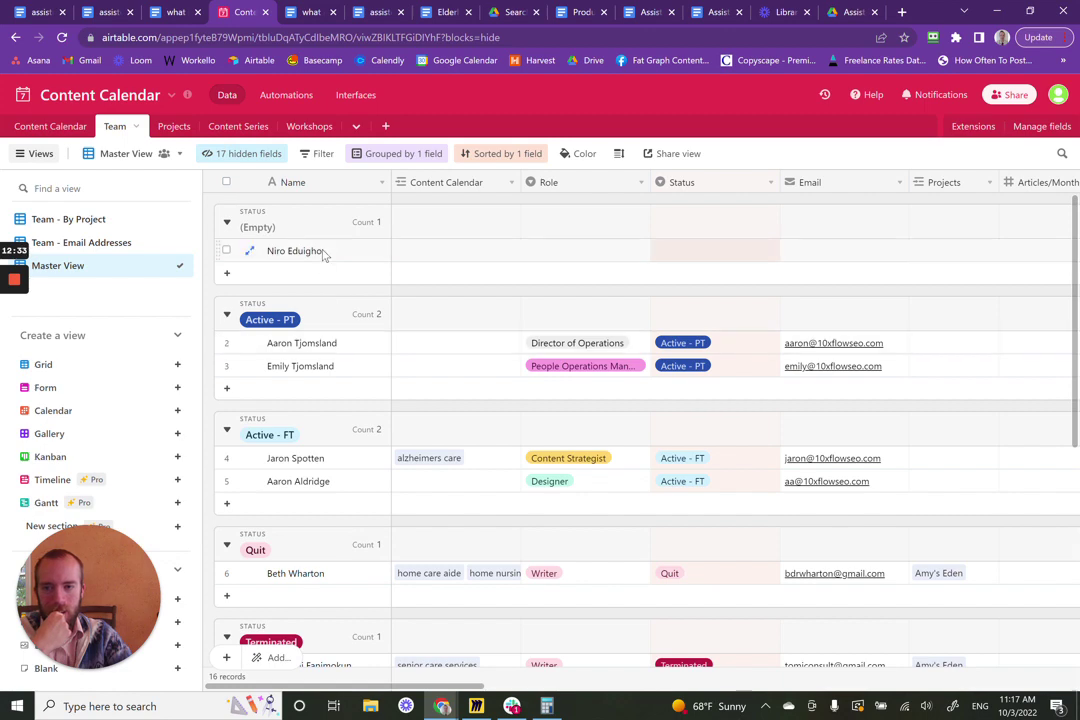
pyautogui.scroll(-5, 434, 525)
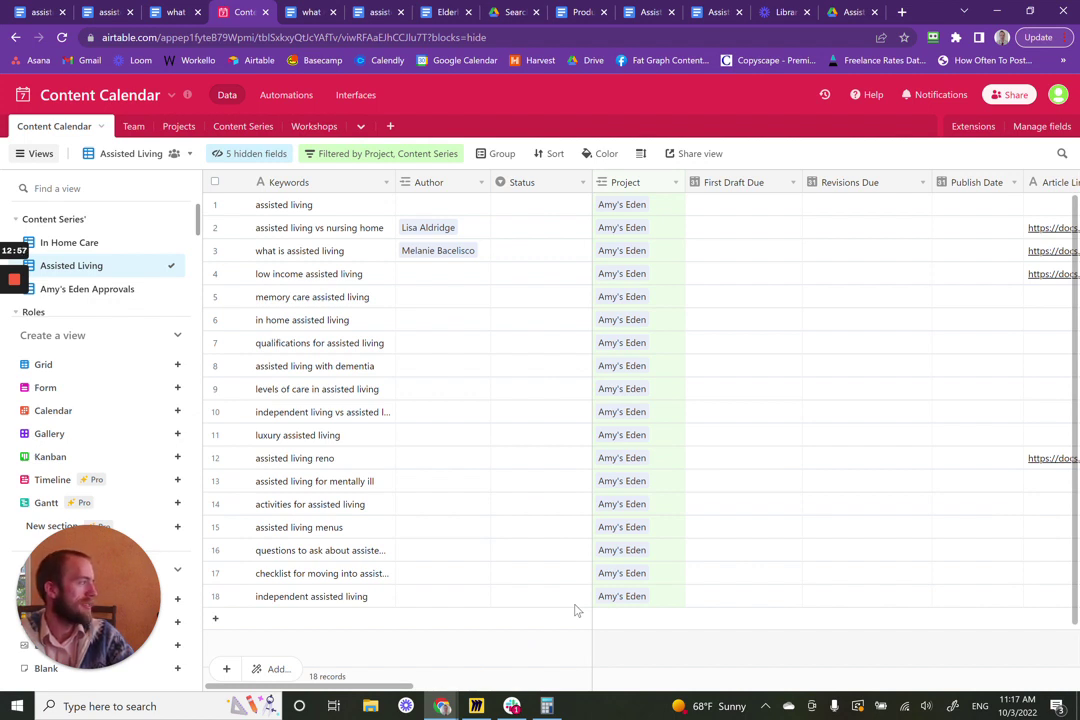
pyautogui.moveTo(3, 265)
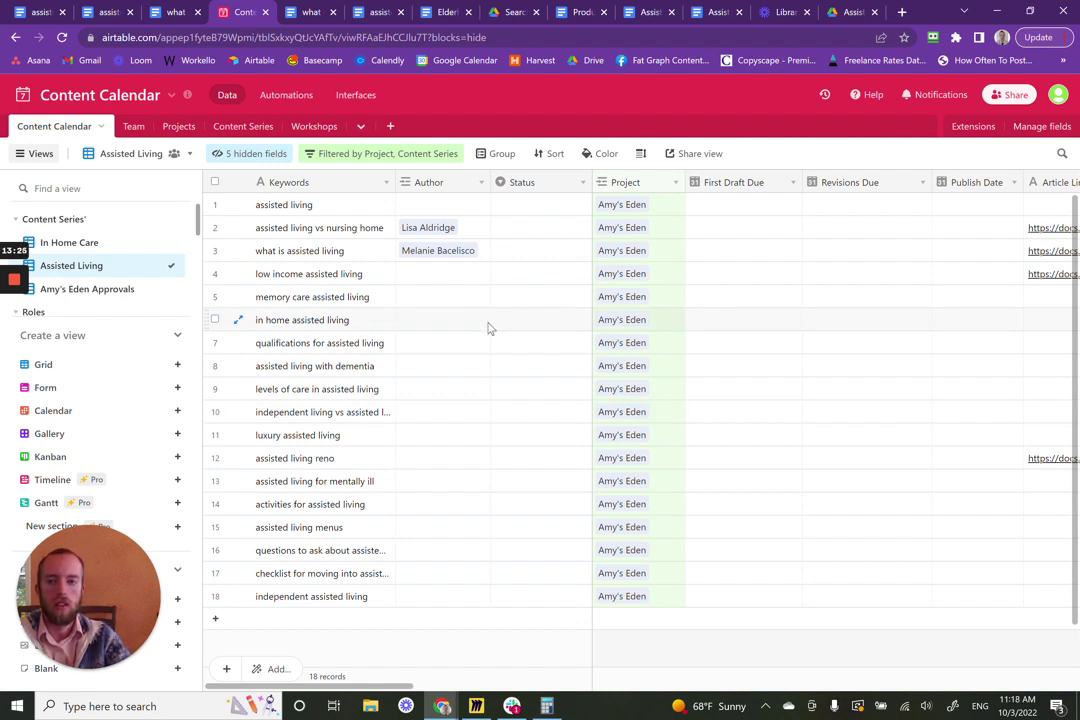
# - Look over the Team table, briefly revisit the Content Calendar, and return to Team's Master View
pyautogui.click(135, 127)
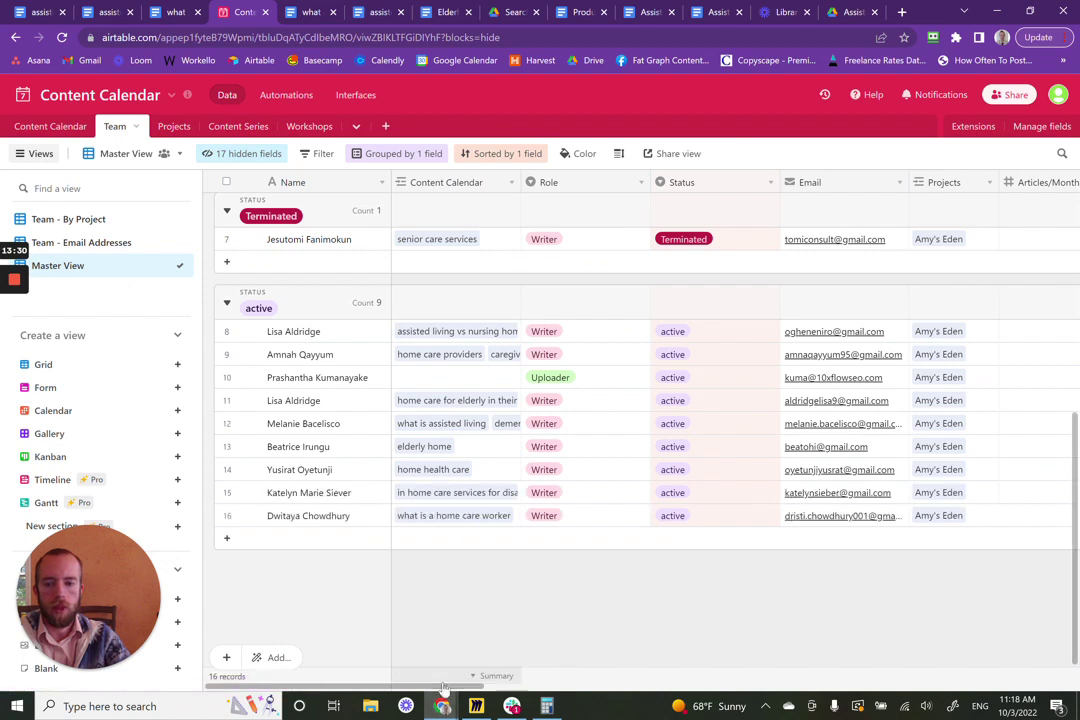
pyautogui.moveTo(446, 685); pyautogui.dragTo(456, 685)
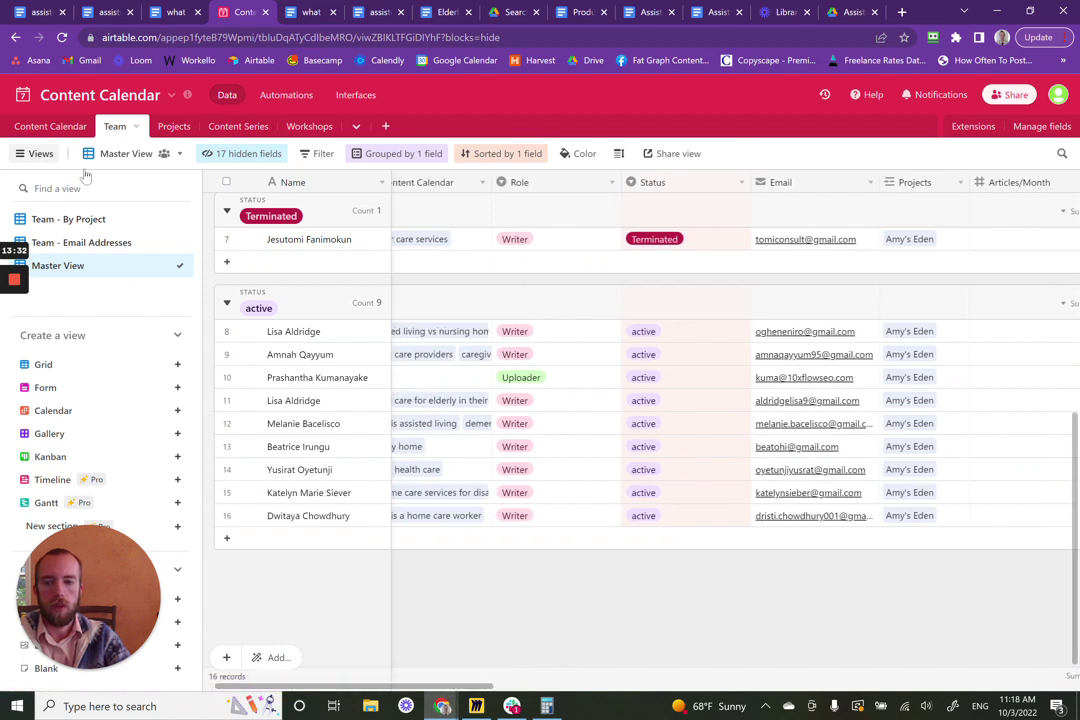
pyautogui.scroll(5, 737, 449)
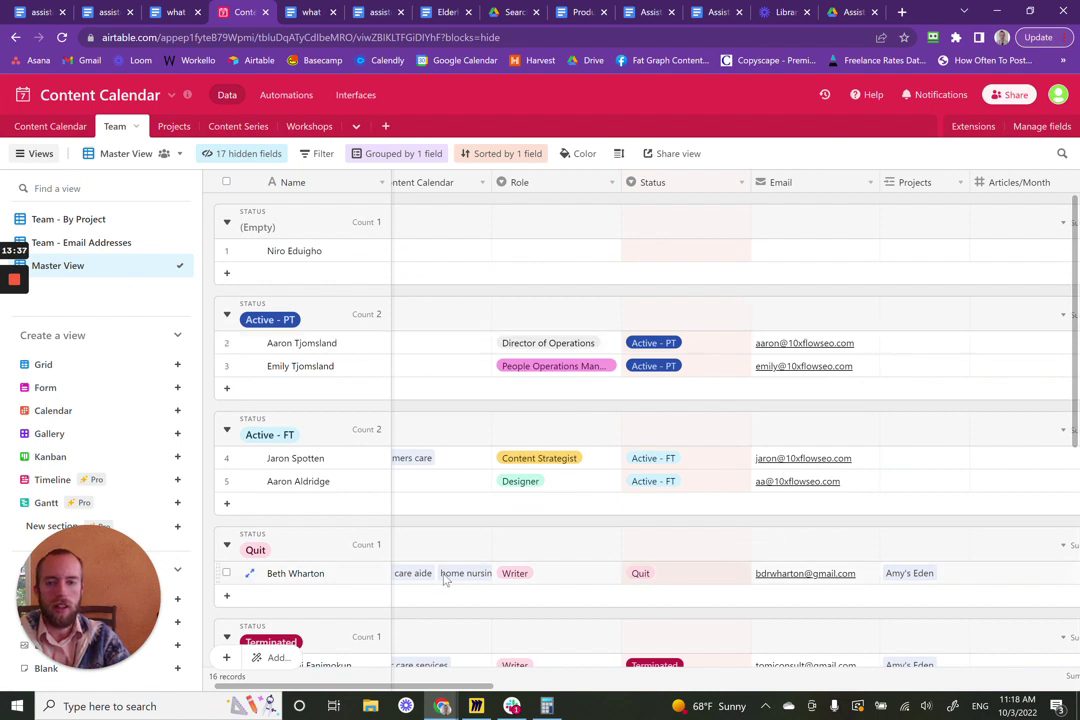
pyautogui.click(55, 126)
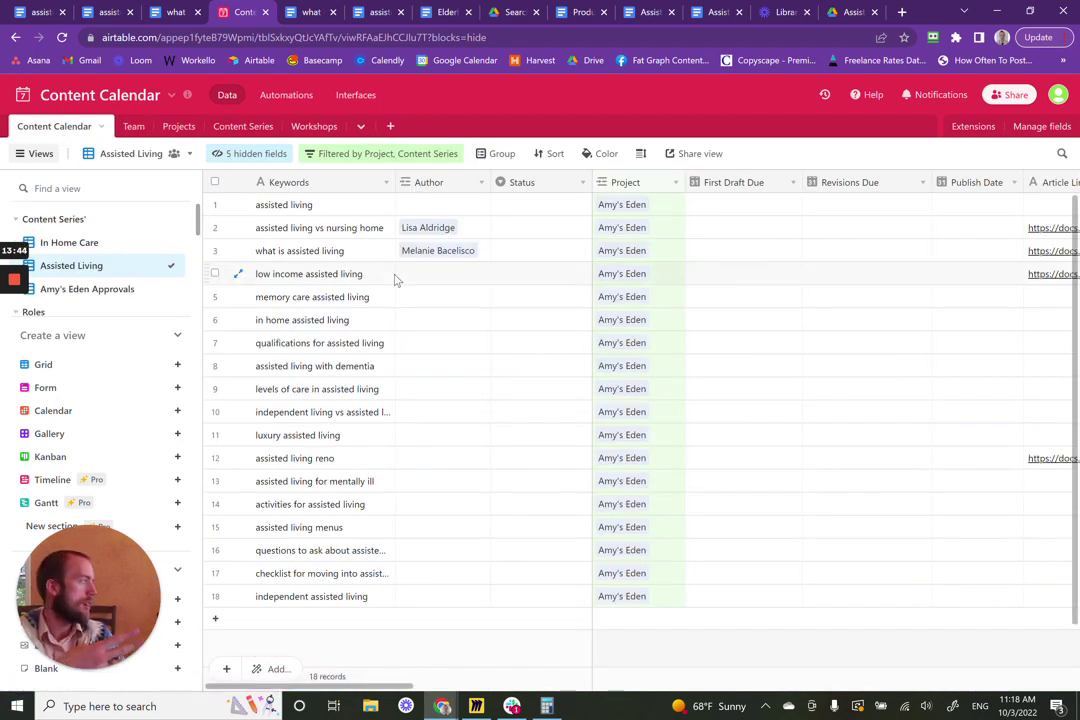
pyautogui.click(133, 130)
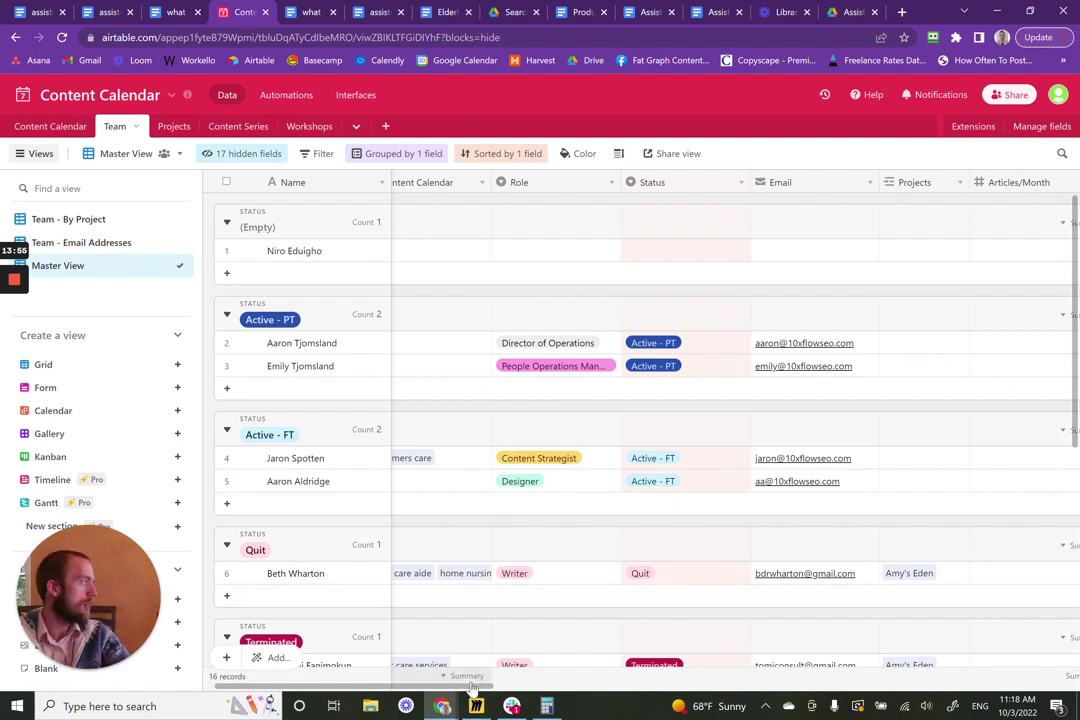
# - Scroll through the Team roster grouped by status, then bring up the assisted living vs nursing home doc
pyautogui.scroll(-5, 566, 583)
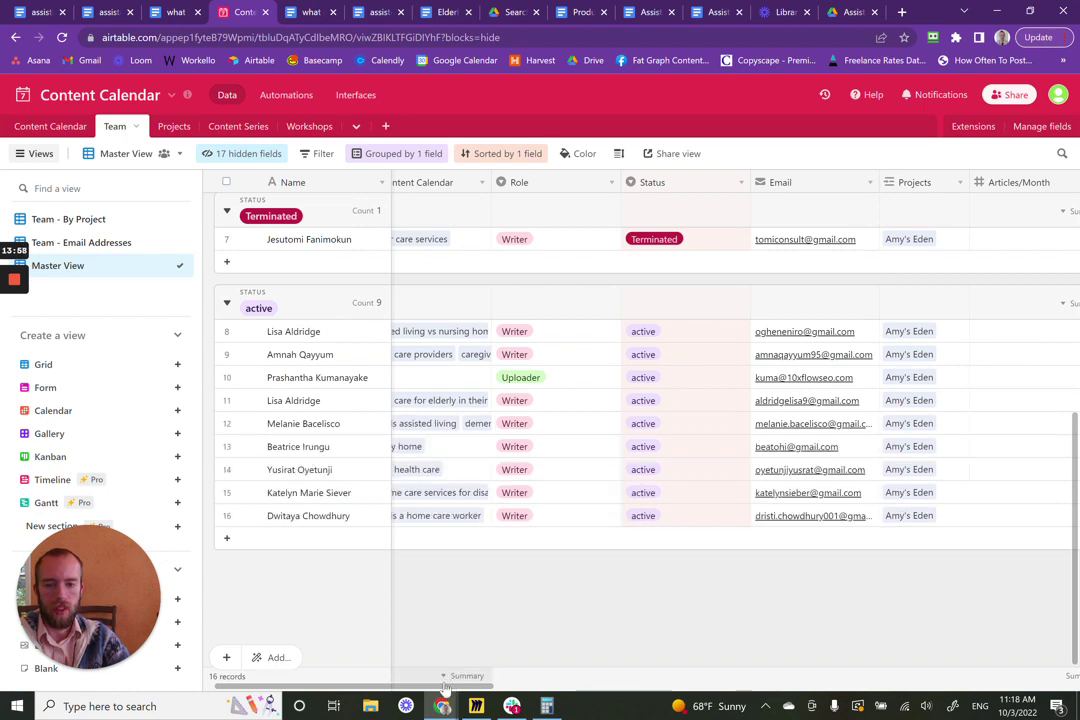
pyautogui.hscroll(-2, 376, 582)
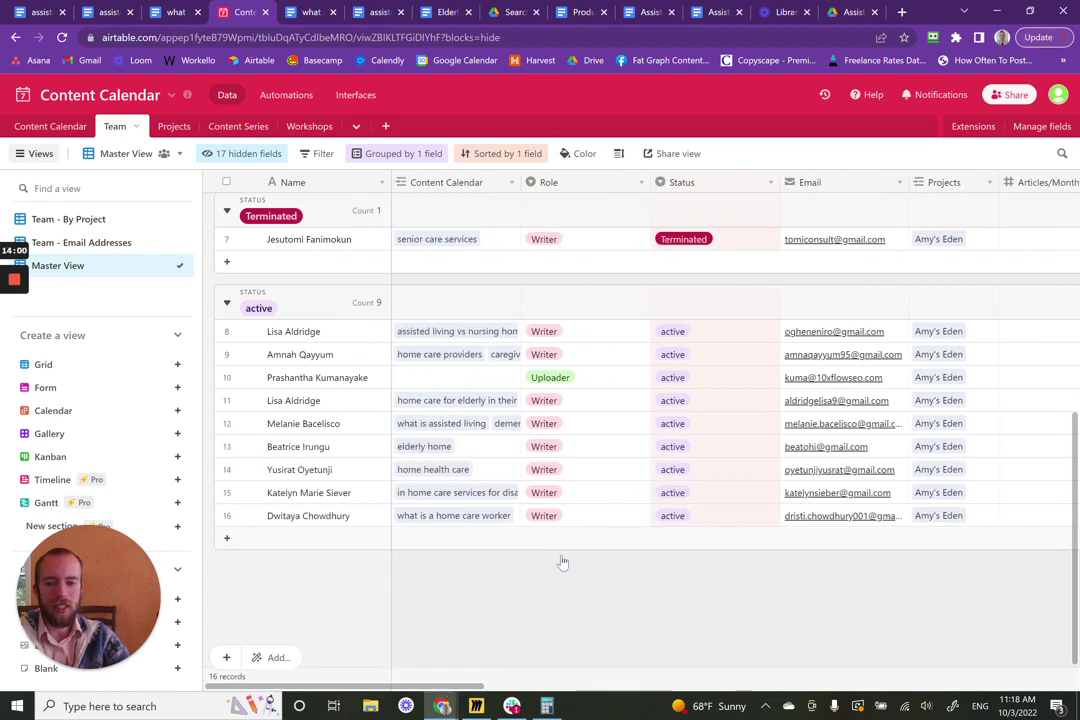
pyautogui.scroll(10, 576, 596)
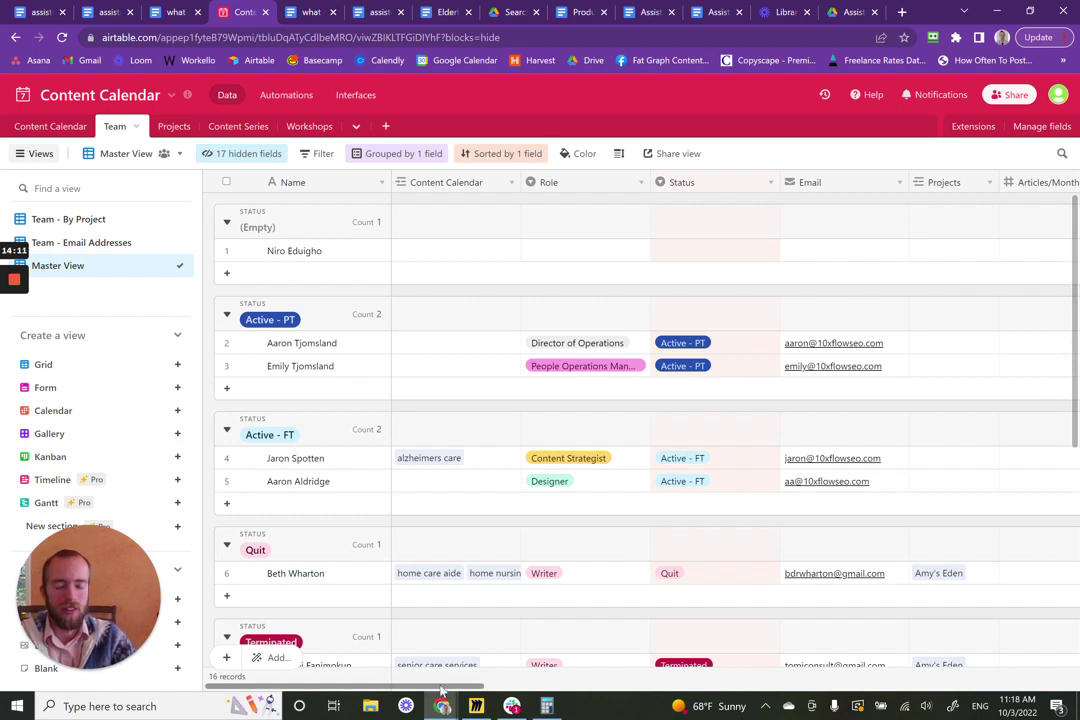
pyautogui.moveTo(441, 688); pyautogui.dragTo(404, 662)
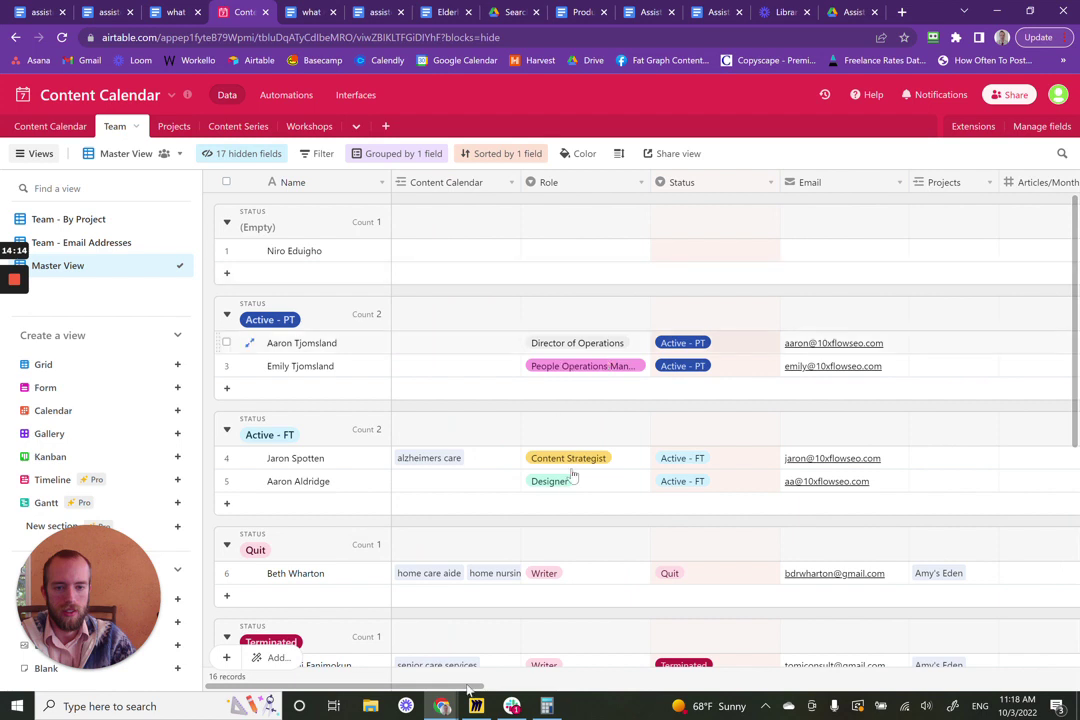
pyautogui.scroll(-5, 463, 489)
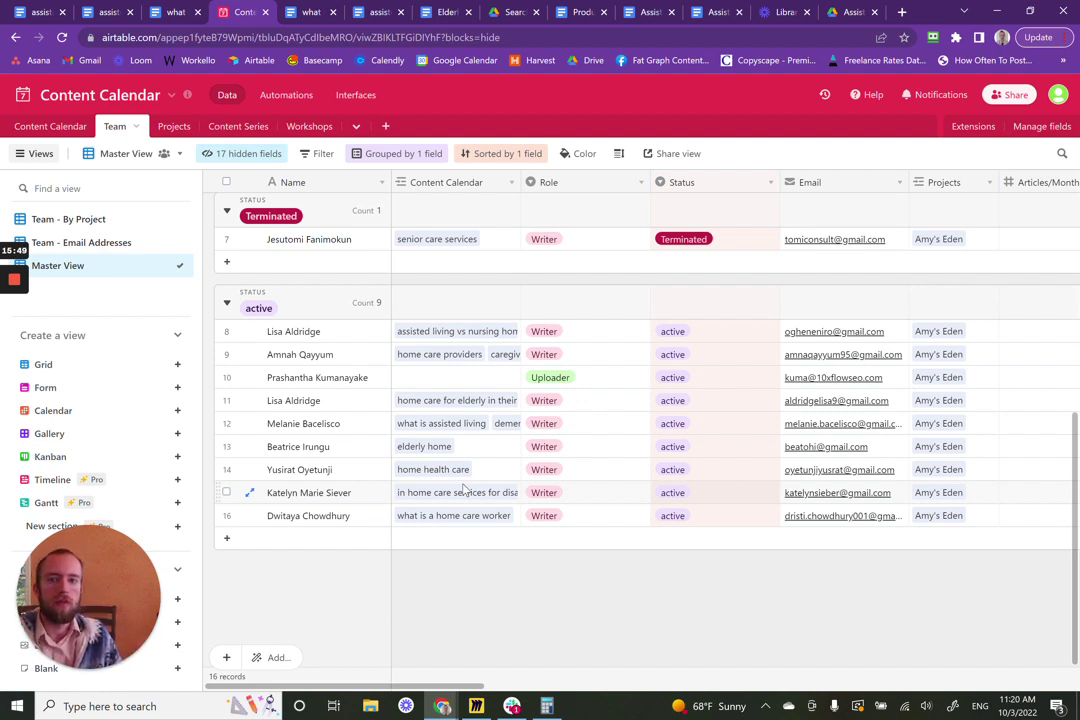
pyautogui.click(359, 12)
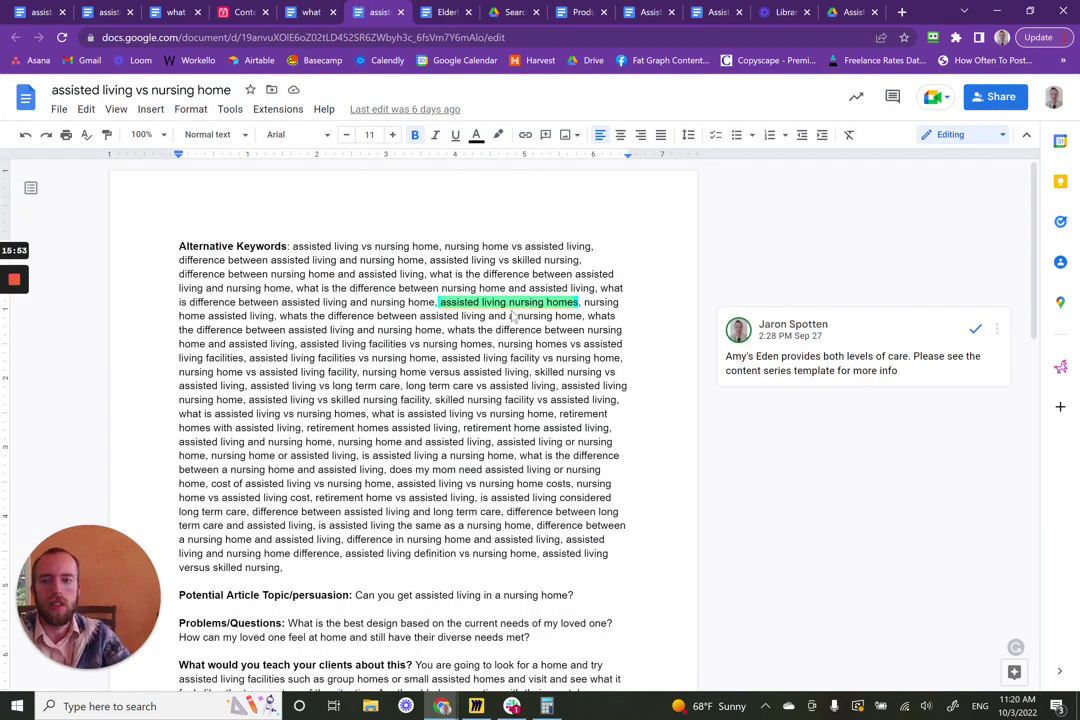
# - Read the assisted living vs nursing home keywords and brief through page 2, then go to Drive search results
pyautogui.scroll(-4, 641, 440)
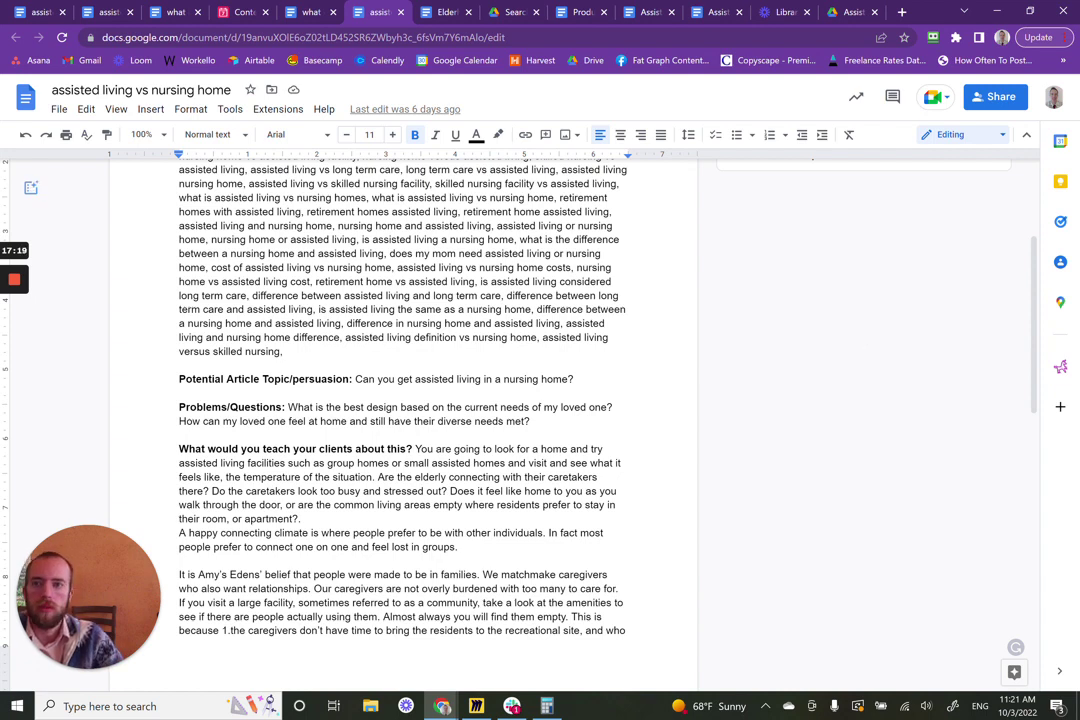
pyautogui.scroll(-5, 785, 460)
pyautogui.scroll(10, 785, 460)
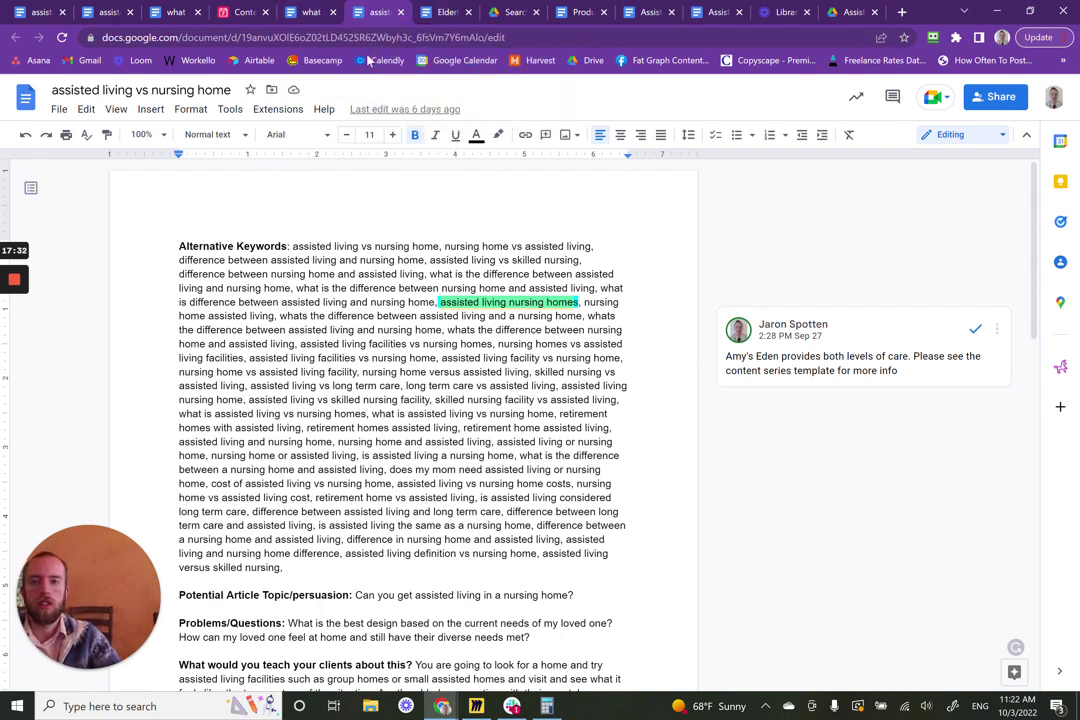
pyautogui.click(505, 11)
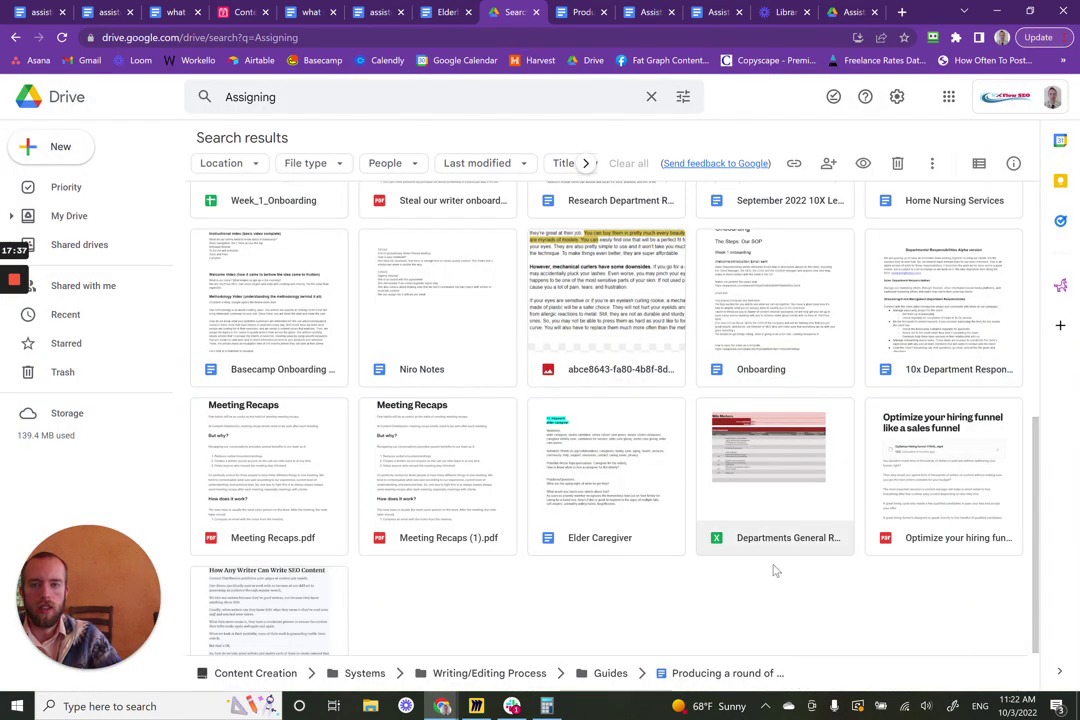
pyautogui.scroll(5, 816, 597)
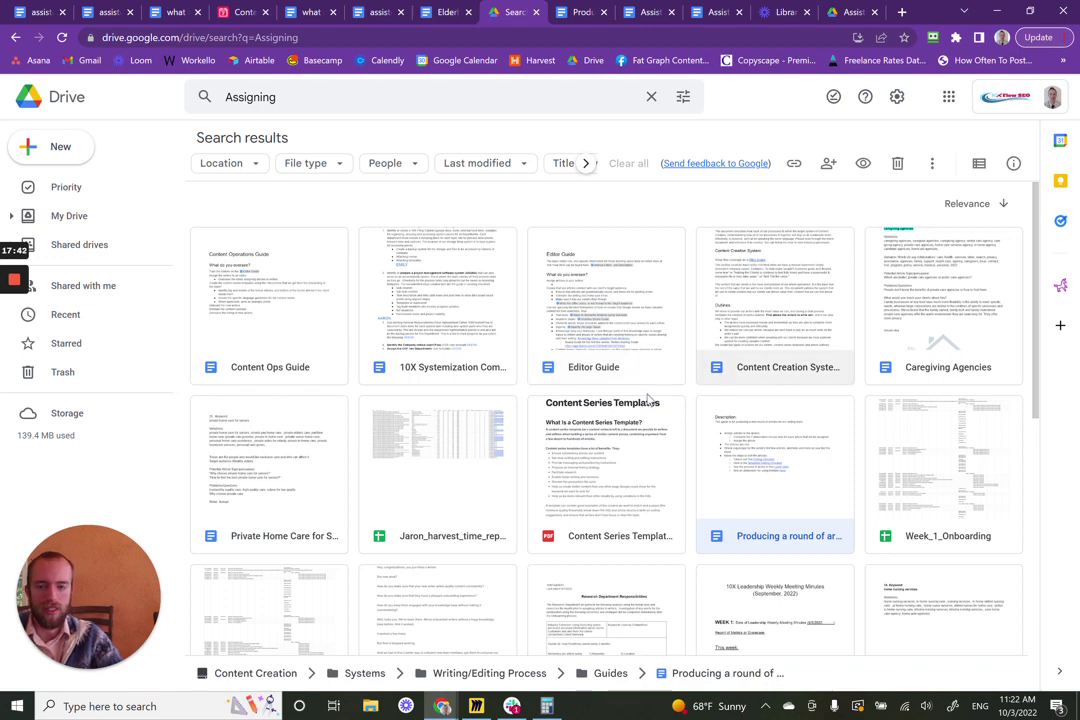
pyautogui.scroll(-2, 576, 490)
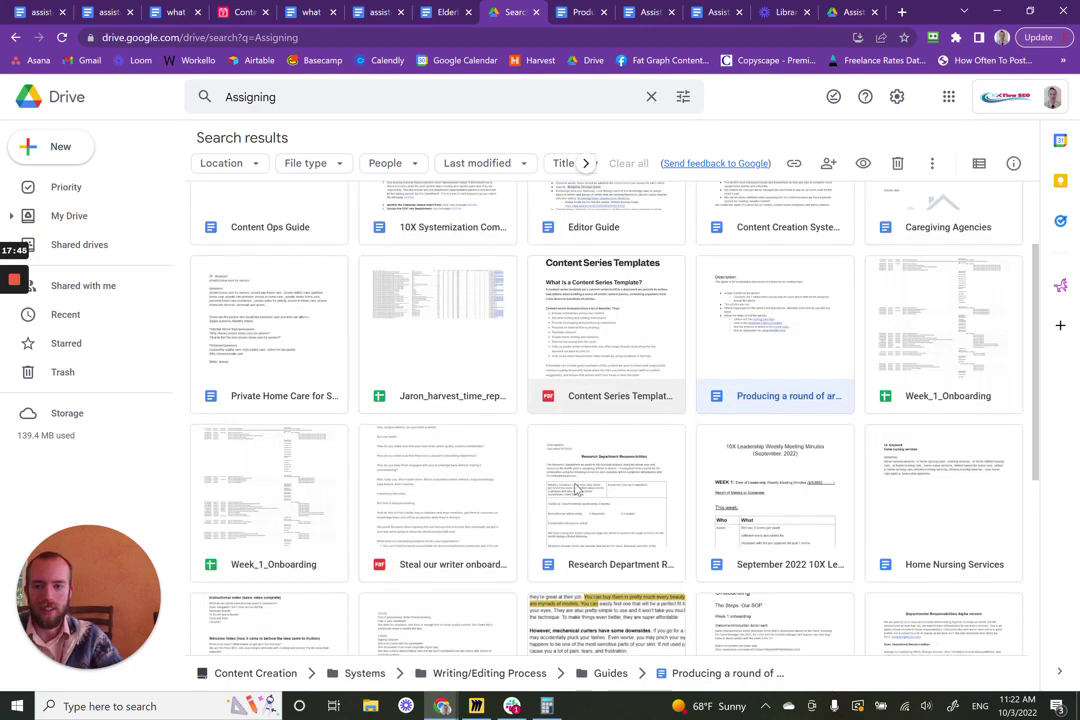
pyautogui.scroll(-3, 576, 490)
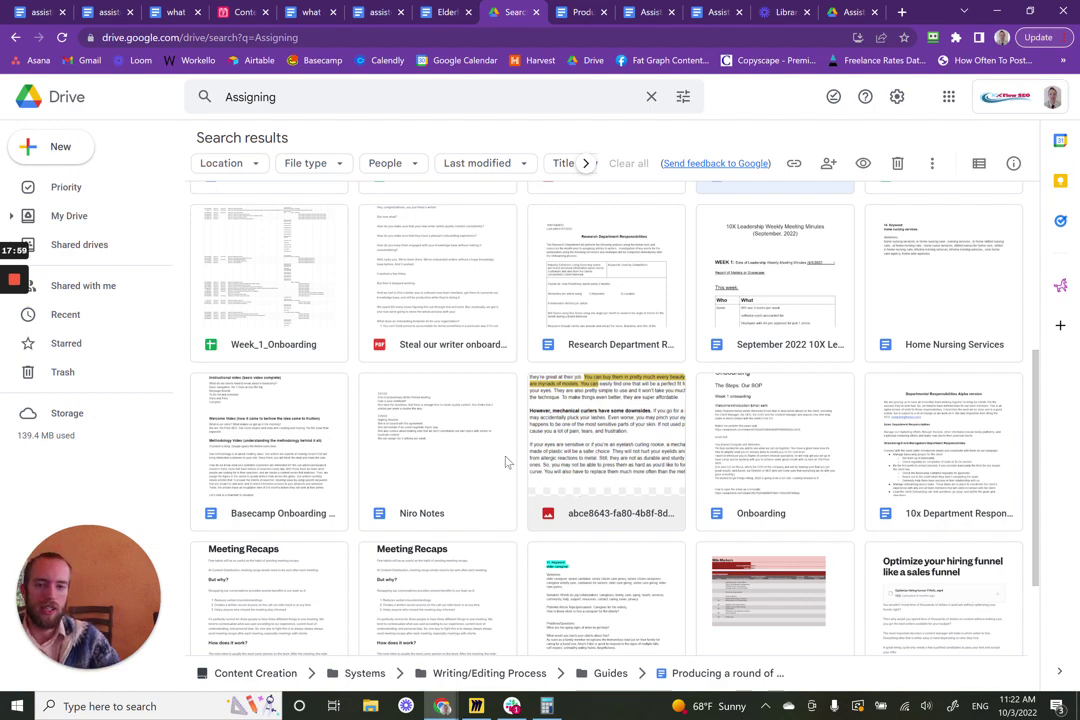
# - Go to Shared drives and open the Content Creation drive
pyautogui.click(92, 244)
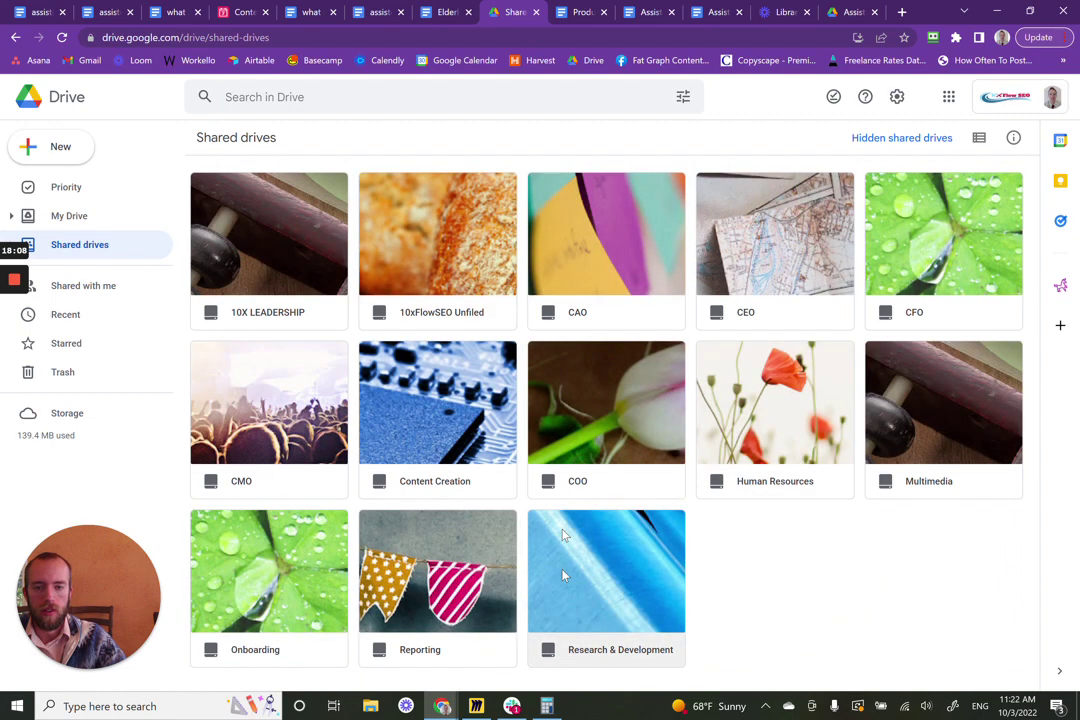
pyautogui.click(429, 418)
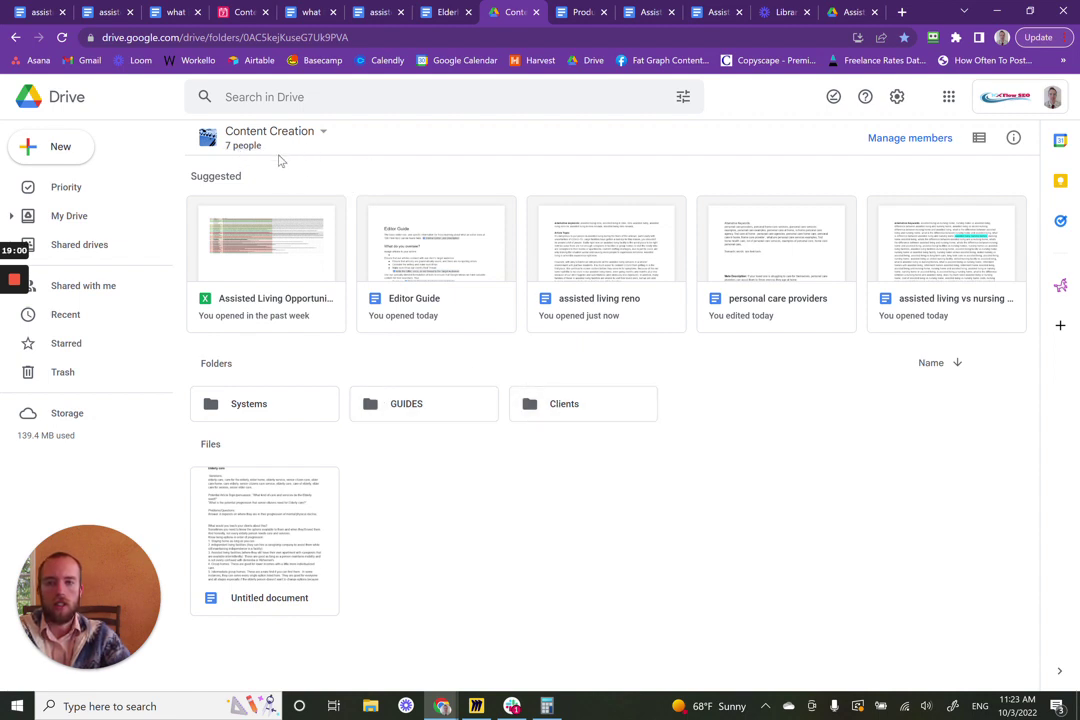
# - Browse Clients > Amy's Eden > Articles > Assisted Living Series and open the series template document
pyautogui.doubleClick(566, 406)
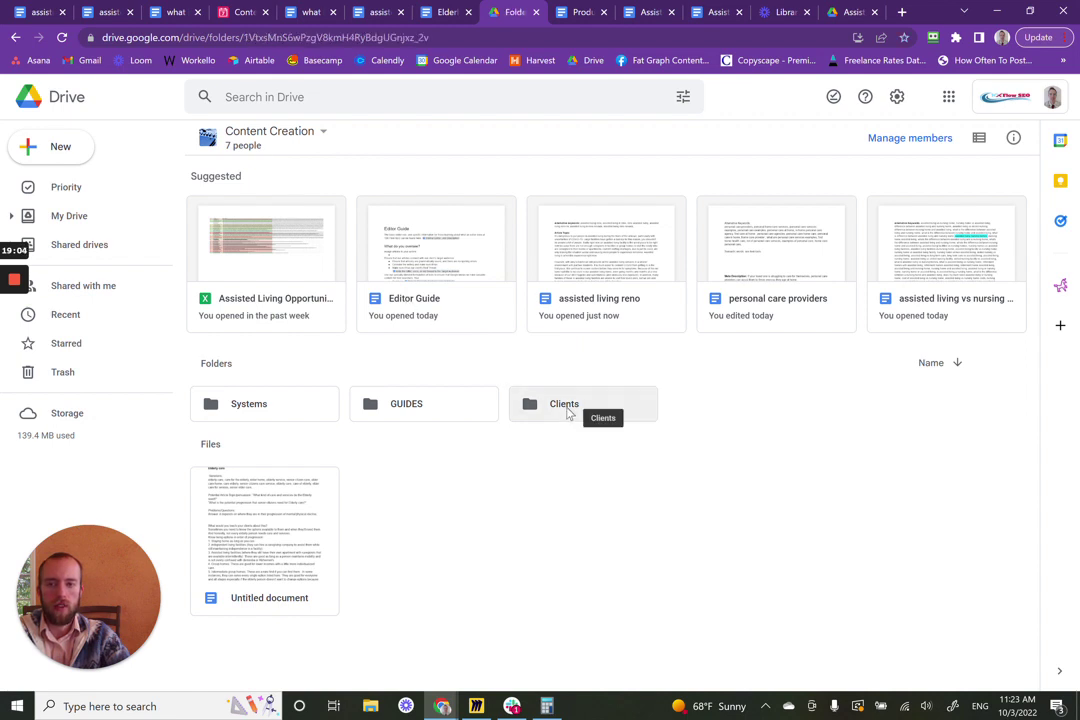
pyautogui.doubleClick(283, 227)
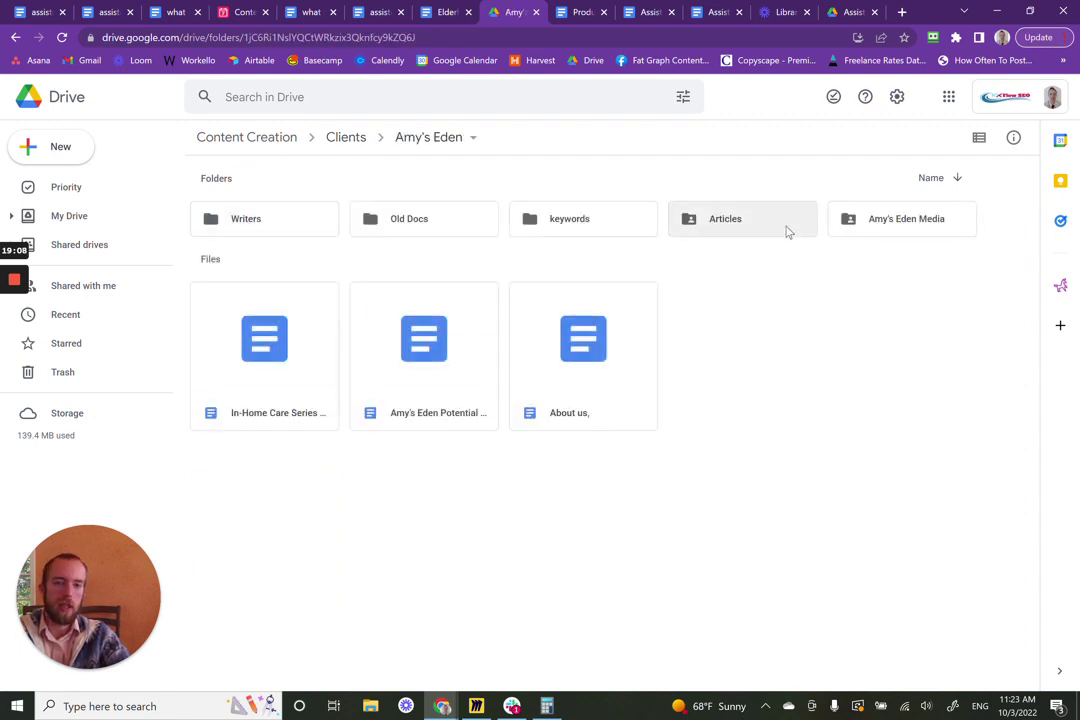
pyautogui.doubleClick(786, 232)
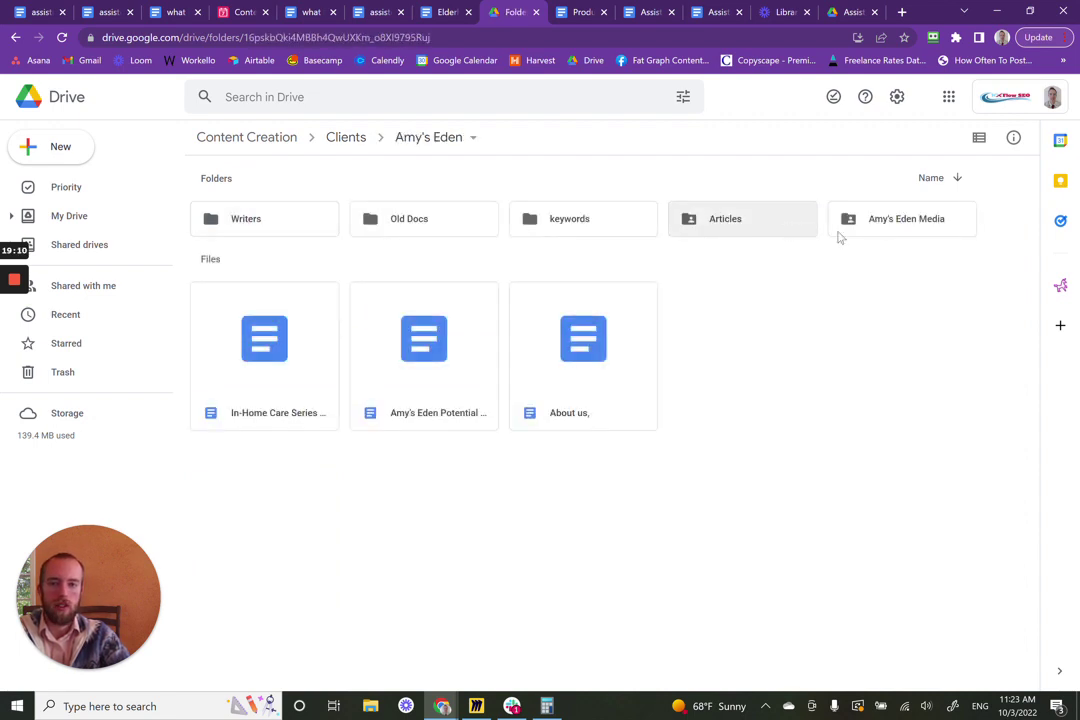
pyautogui.doubleClick(881, 231)
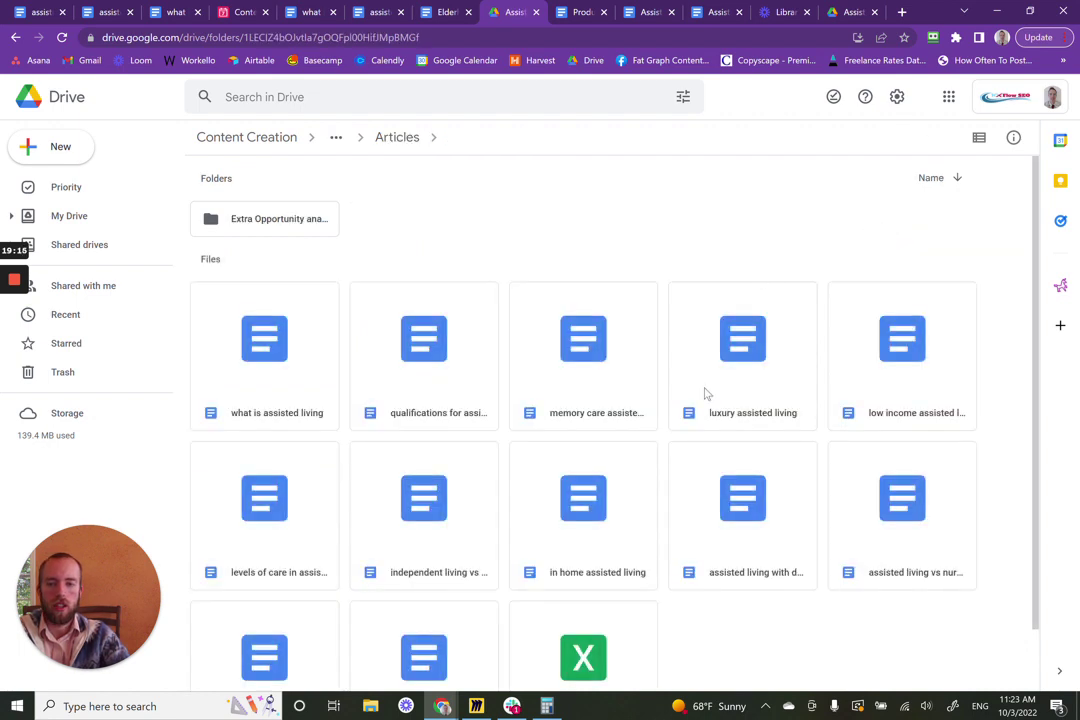
pyautogui.scroll(-1, 710, 405)
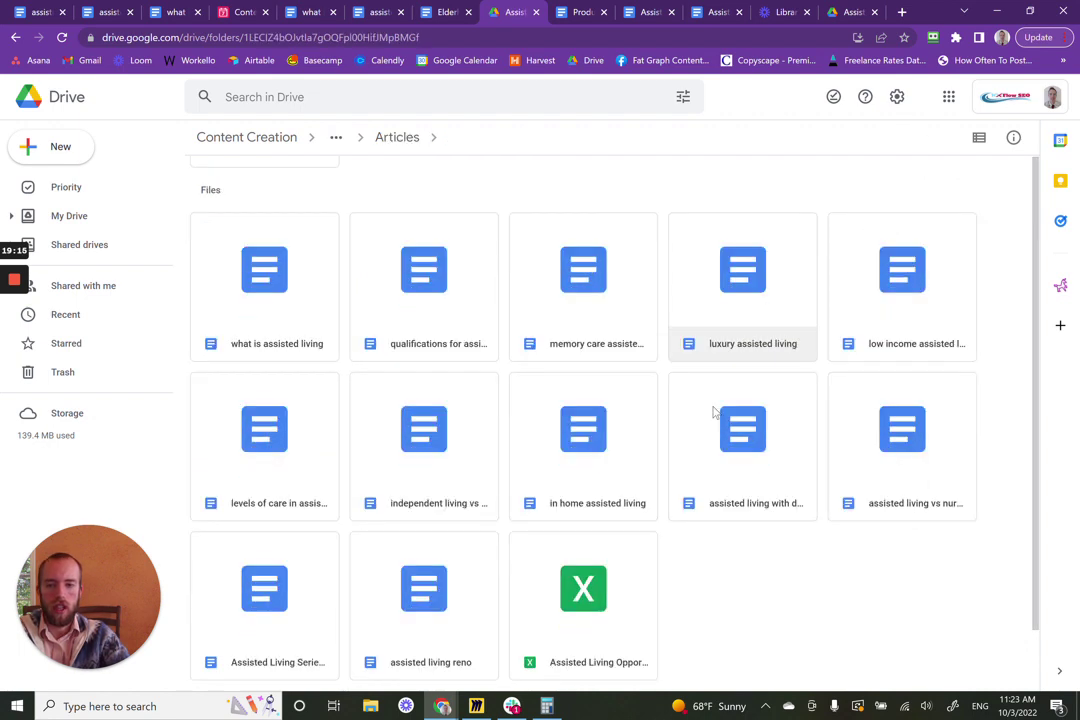
pyautogui.doubleClick(282, 604)
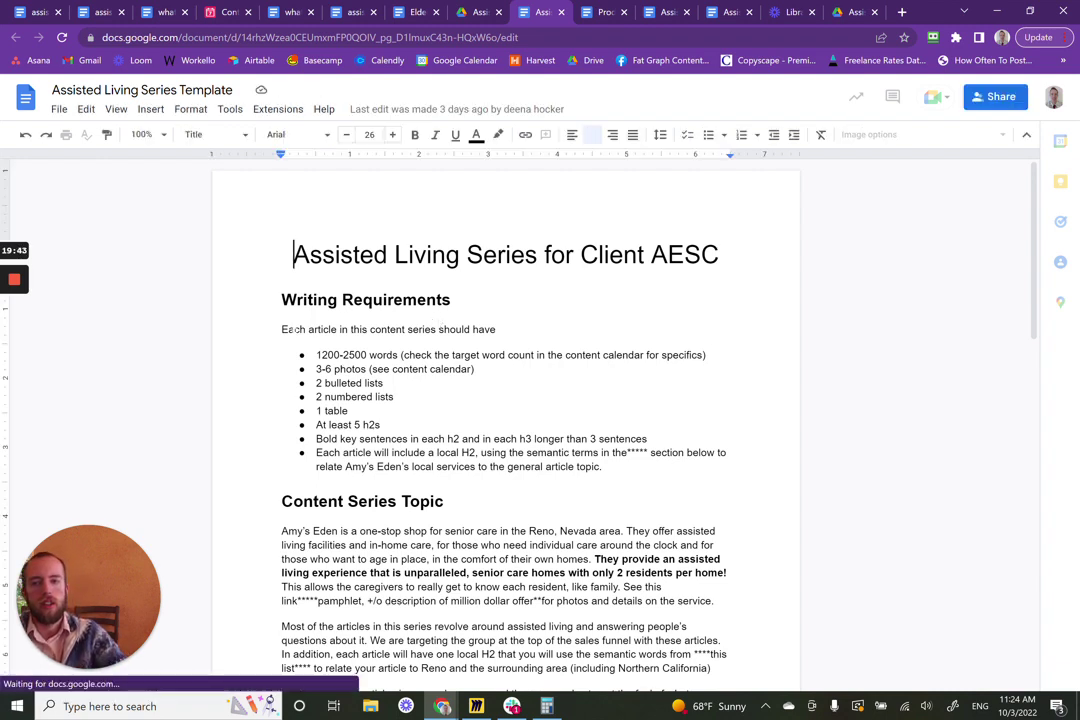
pyautogui.moveTo(281, 329); pyautogui.dragTo(367, 355)
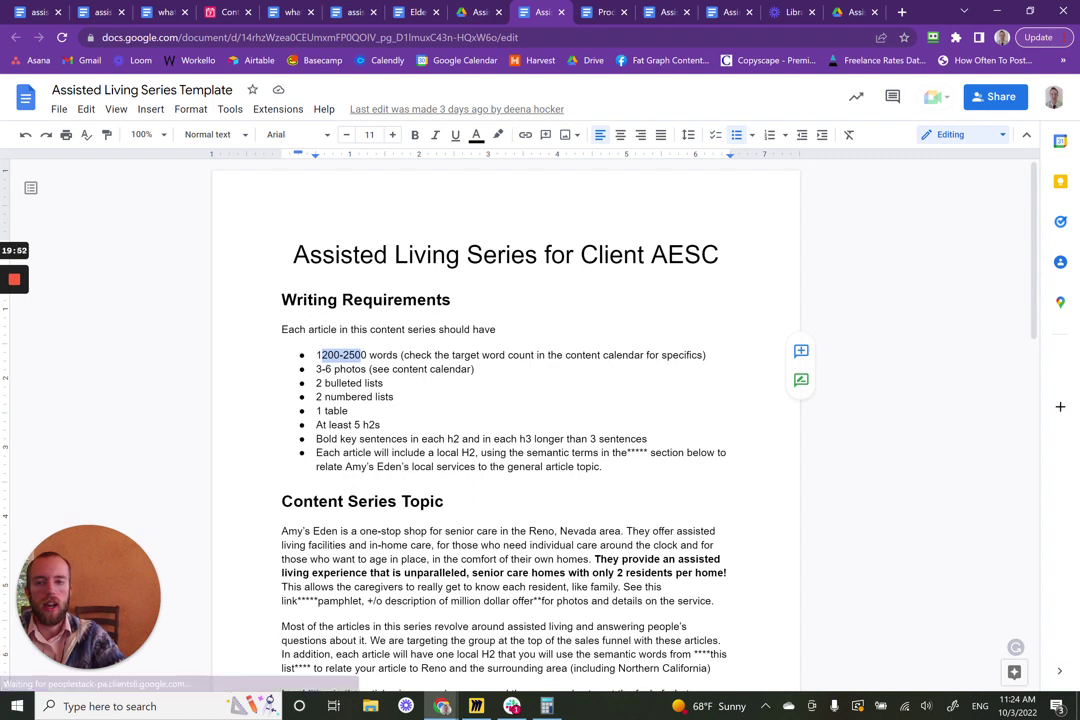
pyautogui.moveTo(401, 356); pyautogui.dragTo(456, 356)
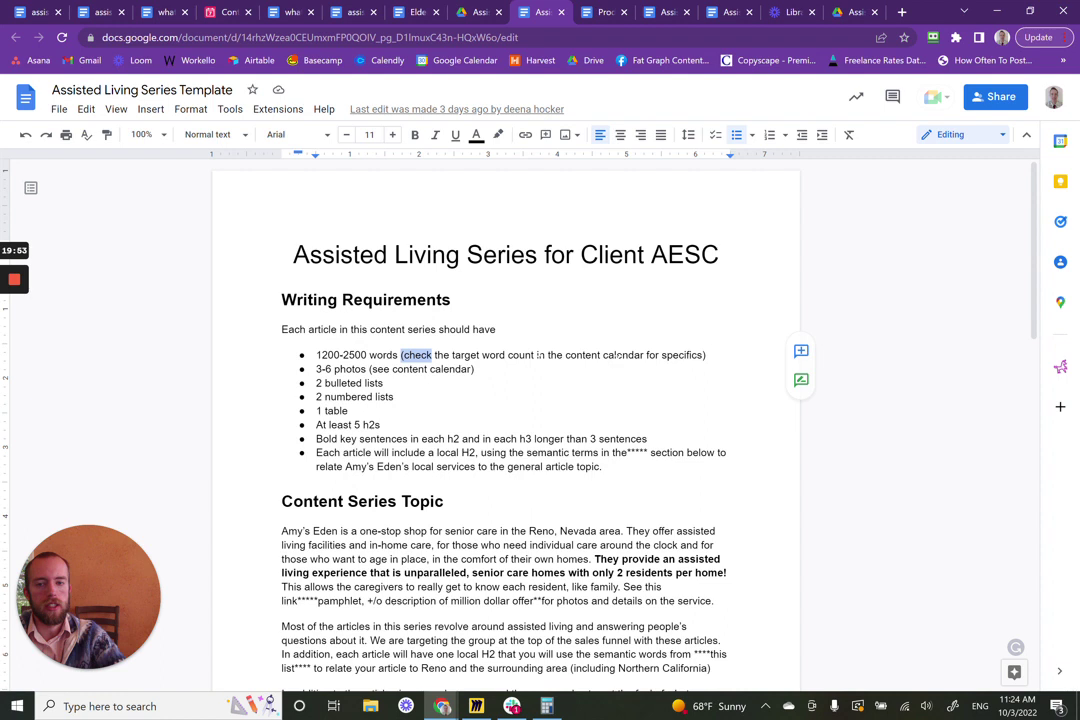
pyautogui.click(606, 355)
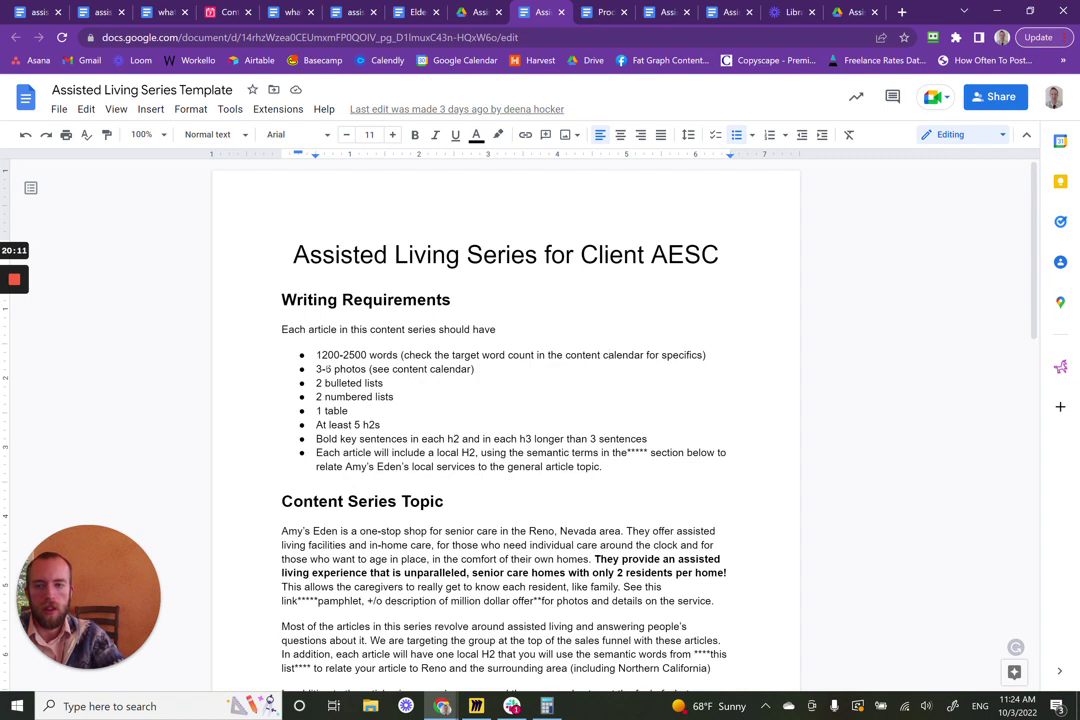
pyautogui.moveTo(316, 369); pyautogui.dragTo(358, 383)
pyautogui.click(437, 369)
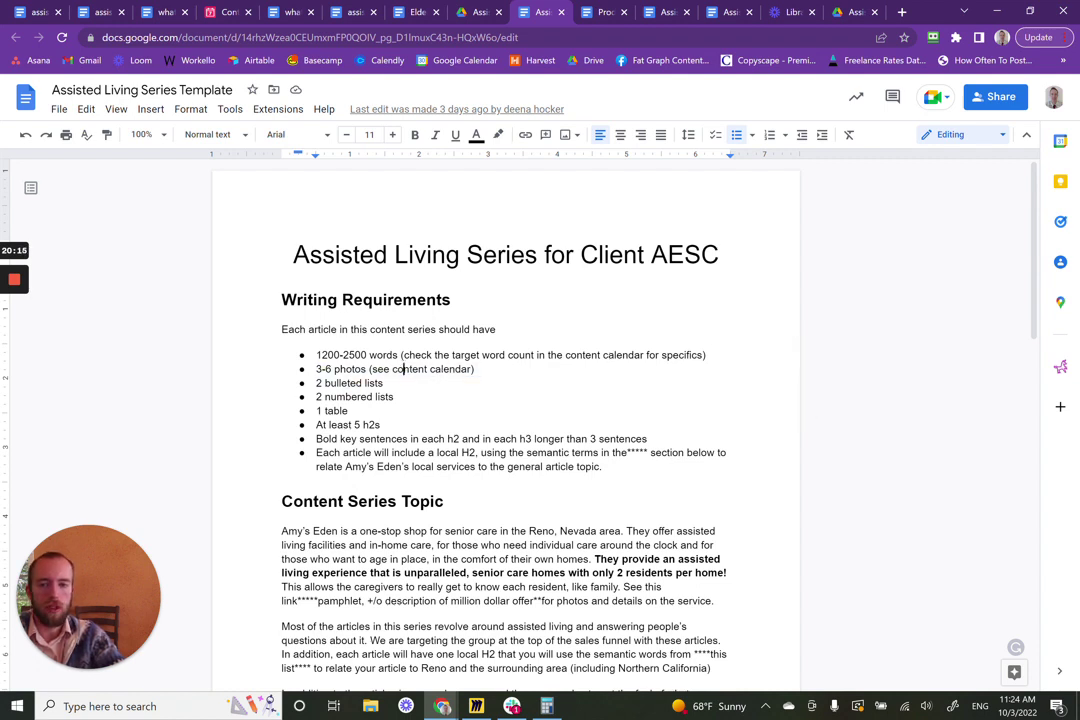
pyautogui.moveTo(316, 383); pyautogui.dragTo(384, 425)
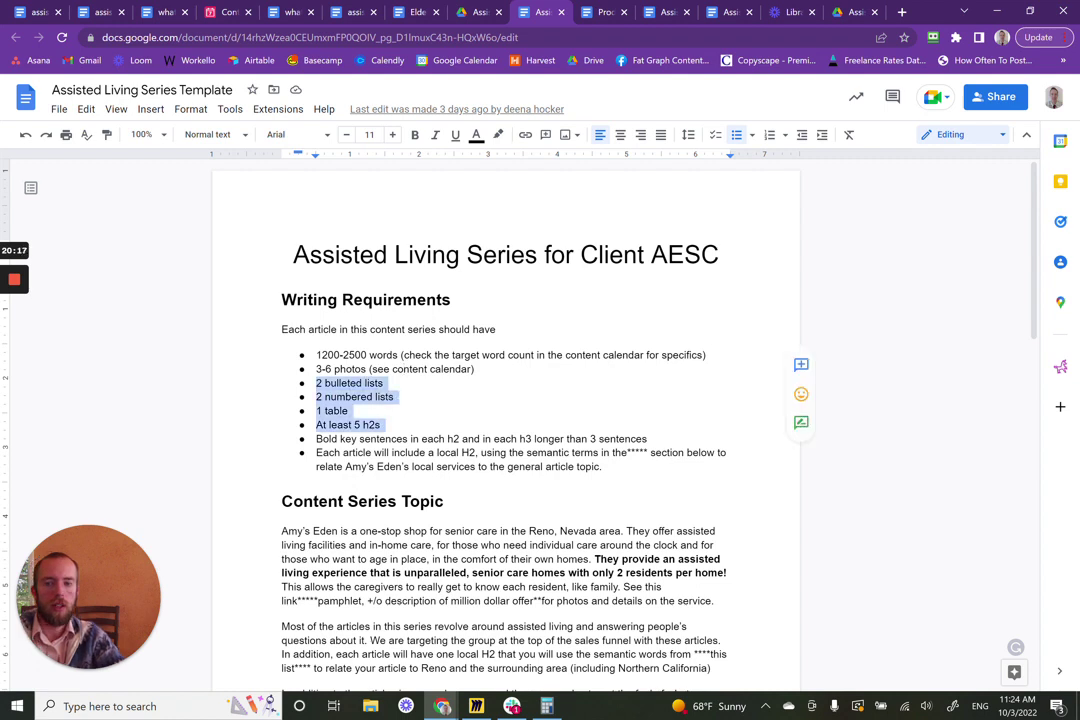
pyautogui.click(326, 383)
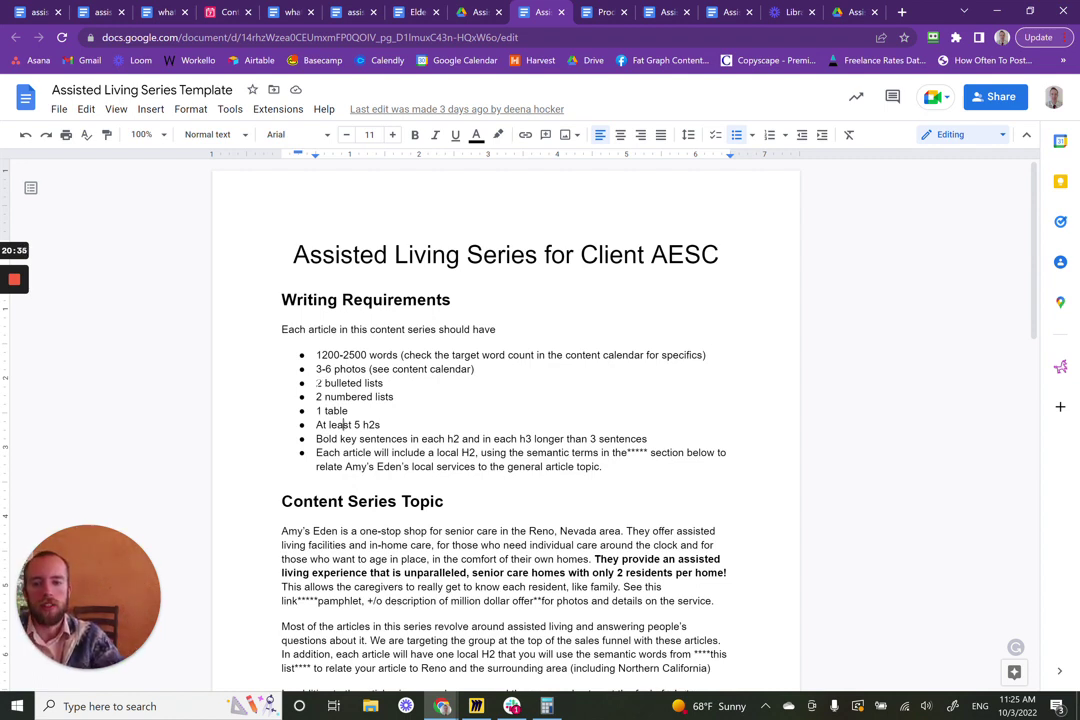
pyautogui.moveTo(316, 383); pyautogui.dragTo(380, 425)
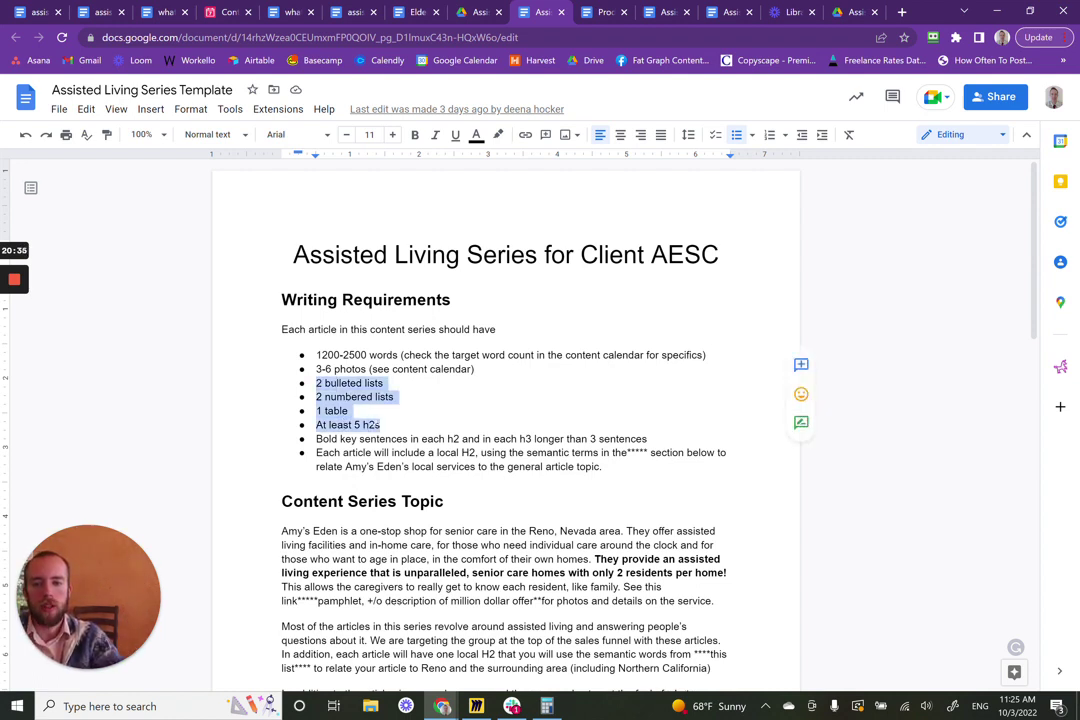
pyautogui.click(352, 411)
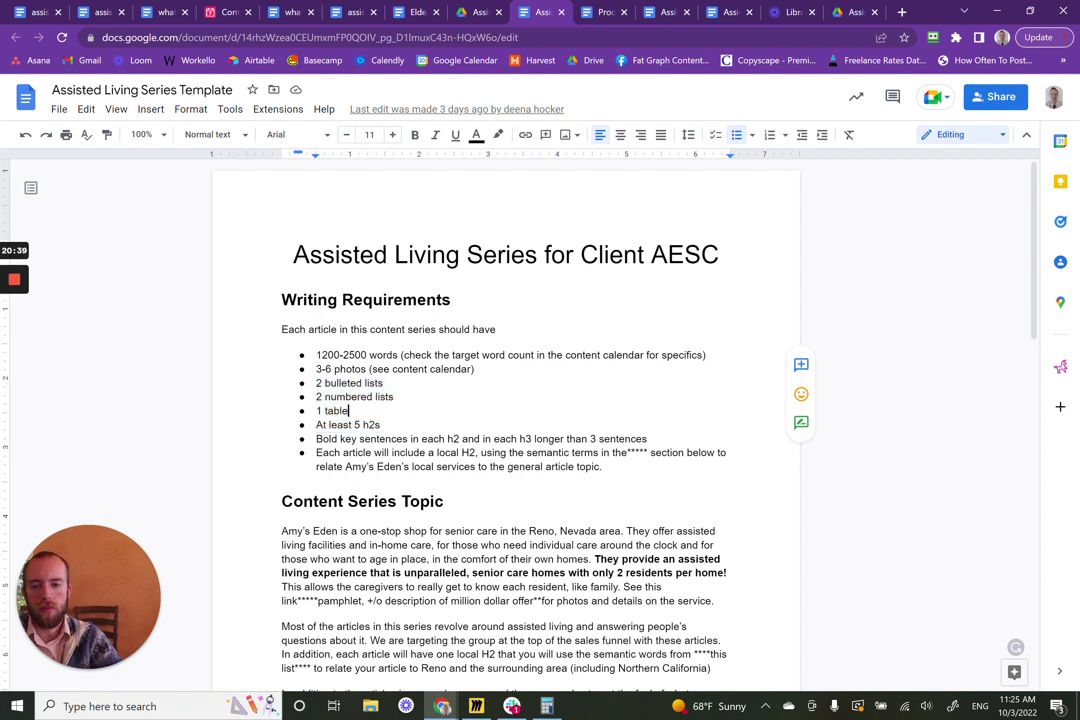
pyautogui.click(382, 425)
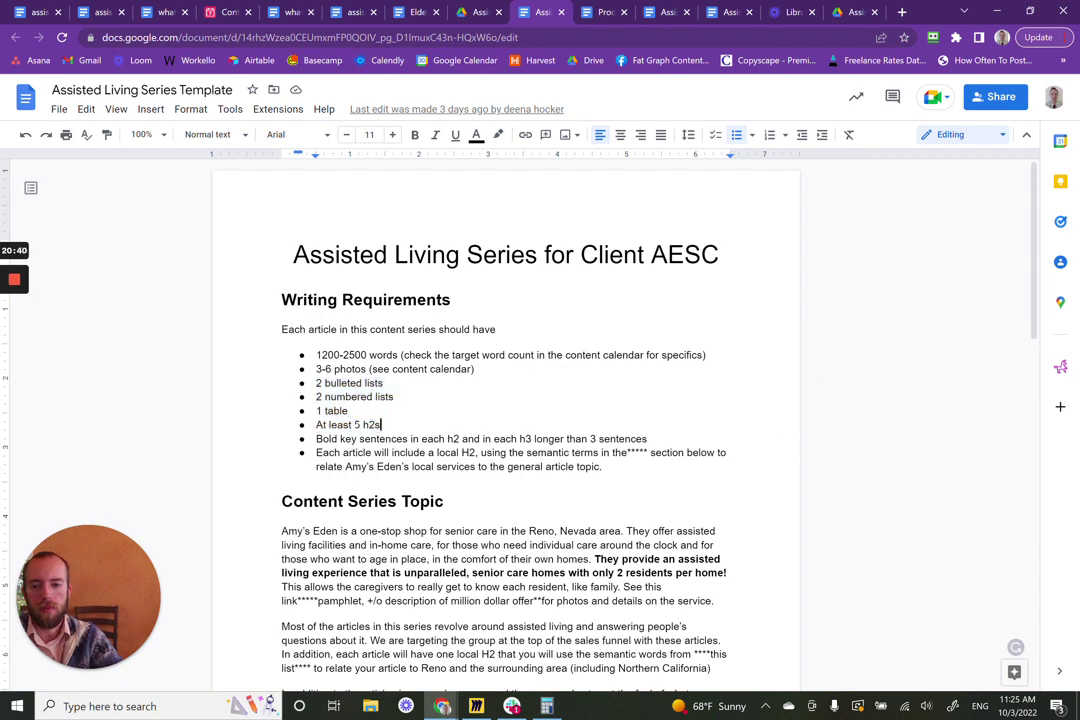
pyautogui.keyDown('shift'); pyautogui.click(341, 425); pyautogui.keyUp('shift')
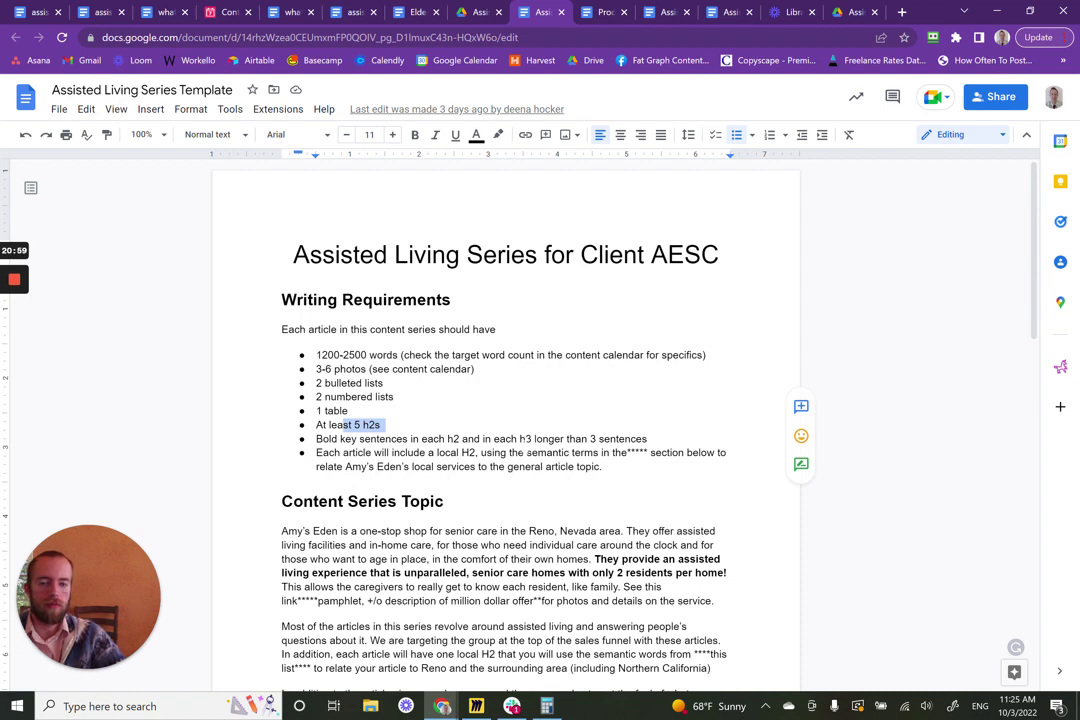
pyautogui.tripleClick(318, 440)
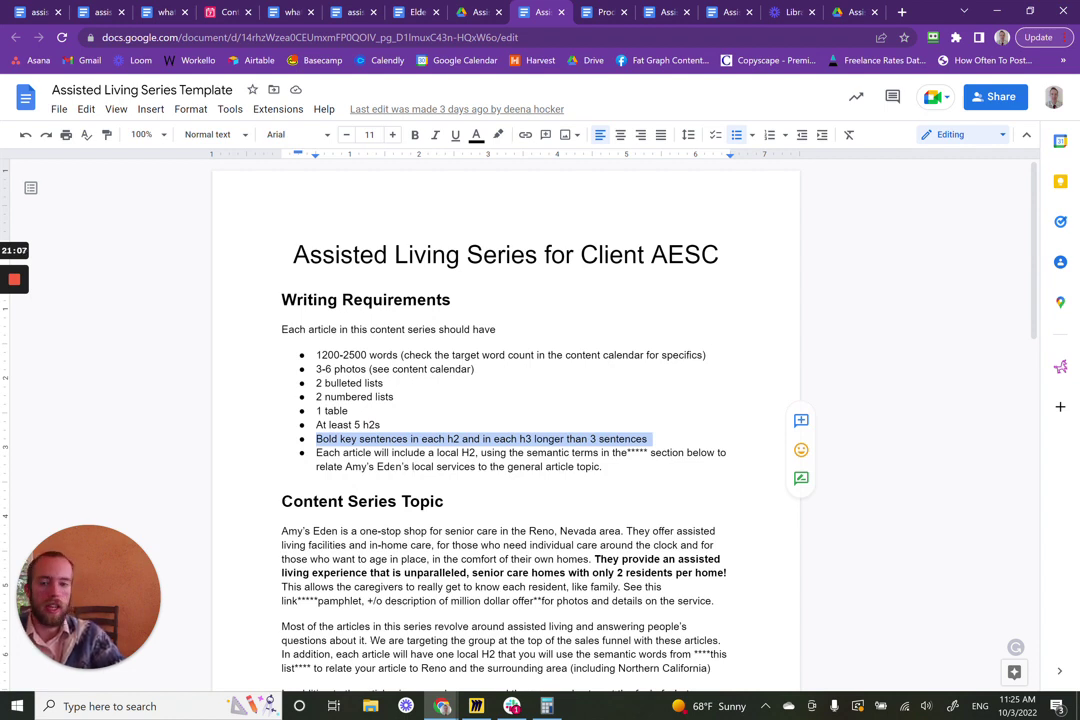
pyautogui.doubleClick(345, 453)
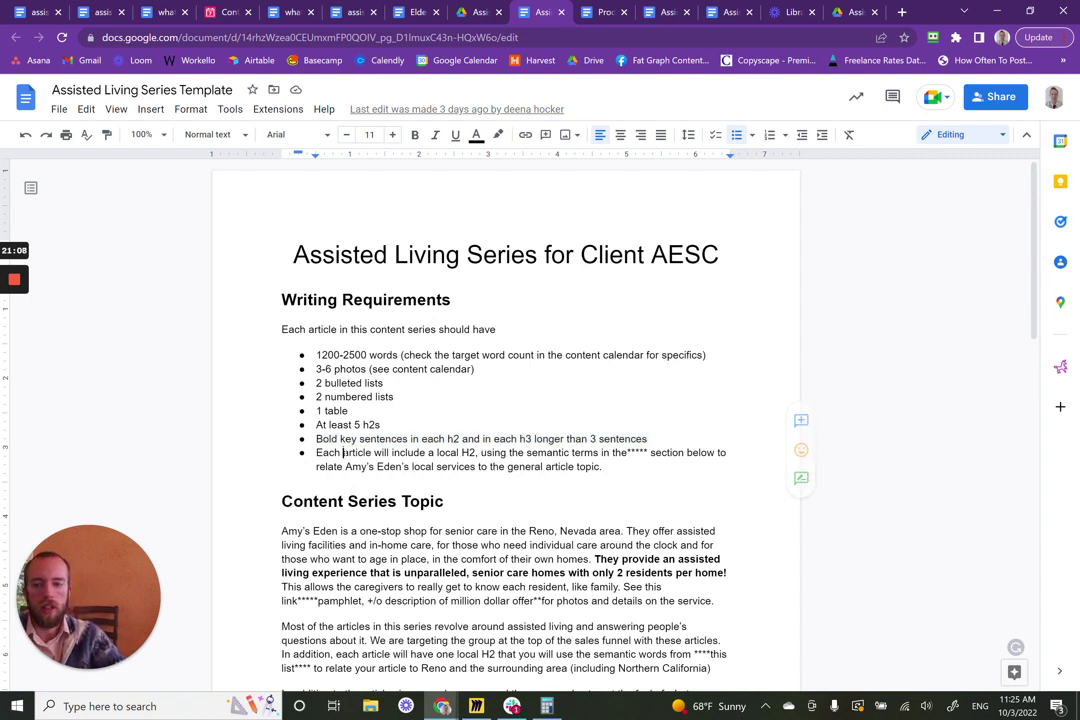
pyautogui.doubleClick(321, 453)
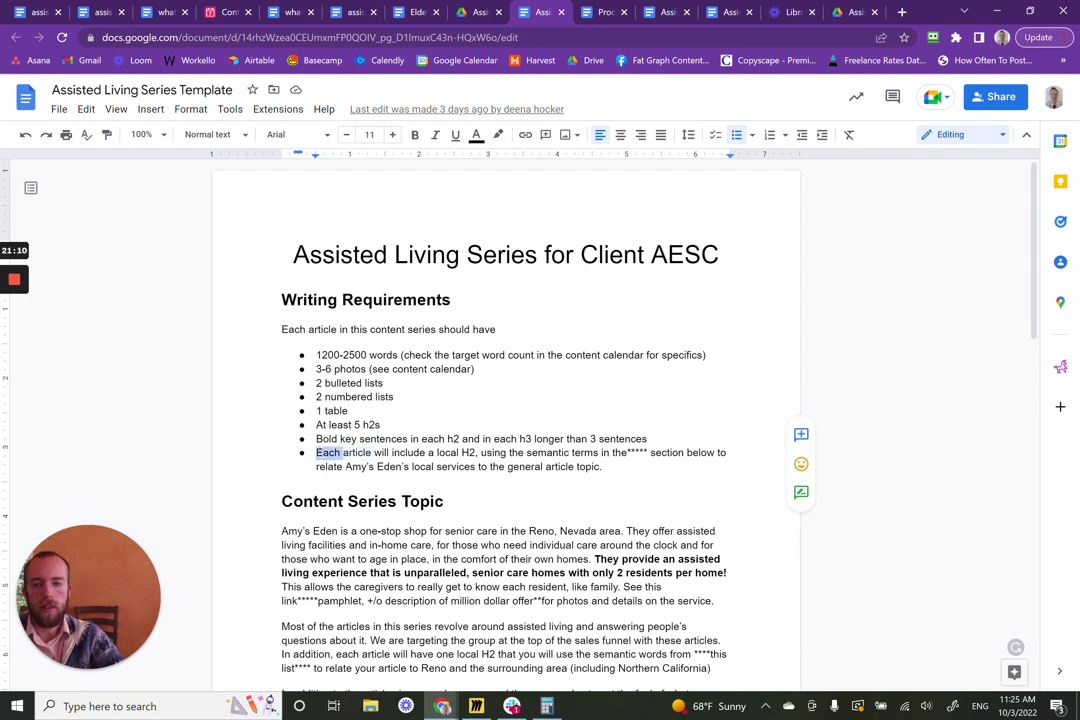
pyautogui.click(321, 453)
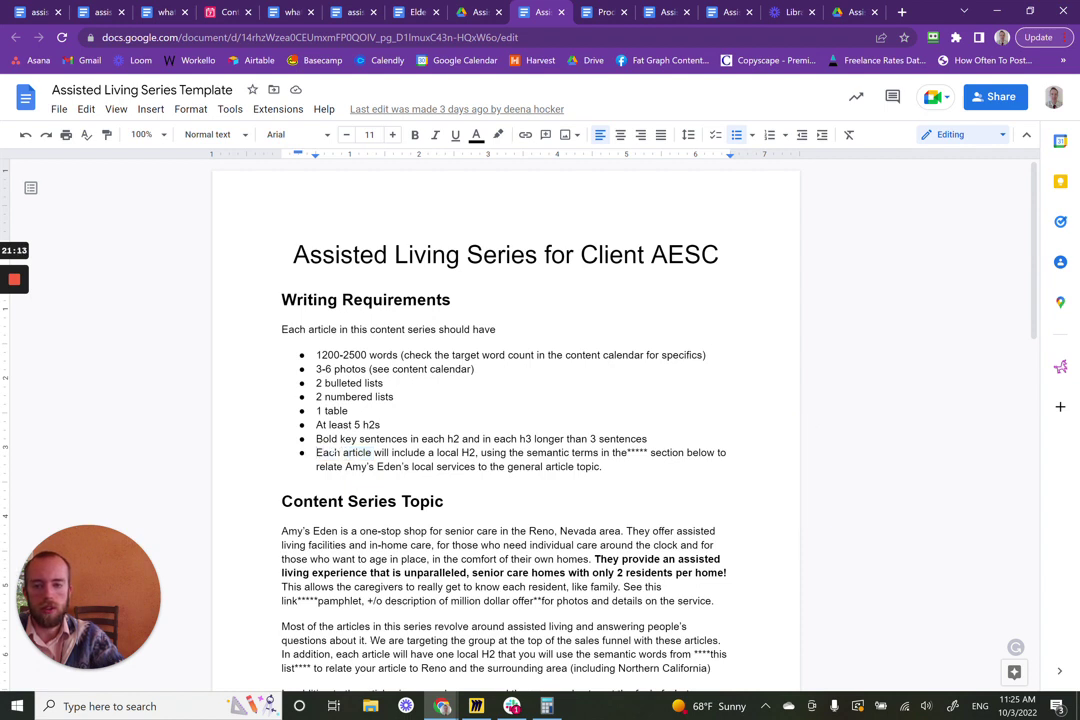
pyautogui.tripleClick(389, 452)
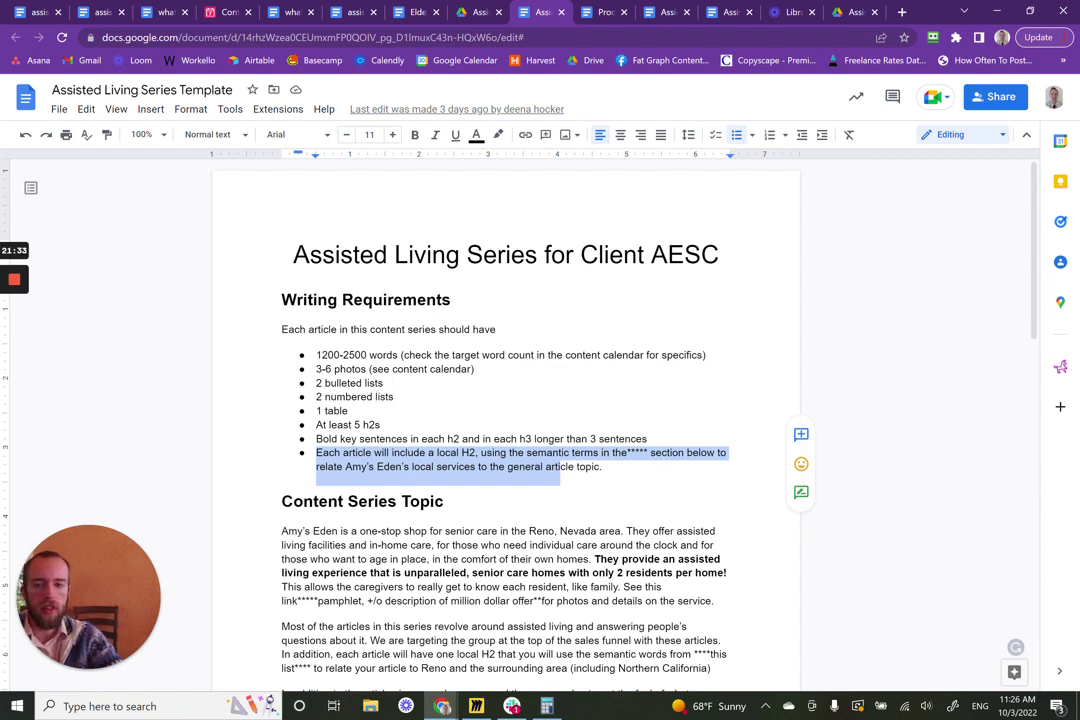
pyautogui.click(604, 467)
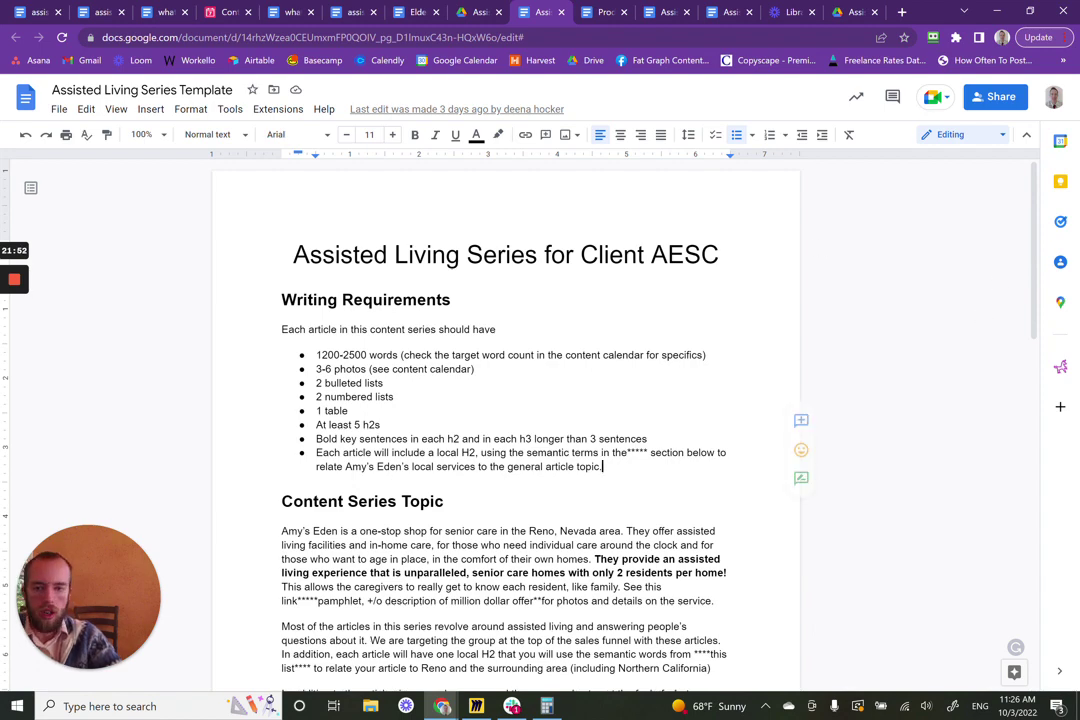
# - Review the series template, highlighting the Reno semantic keyword list and the 'Content Series' heading words
pyautogui.scroll(-10, 676, 400)
pyautogui.scroll(-4, 506, 420)
pyautogui.scroll(1, 506, 420)
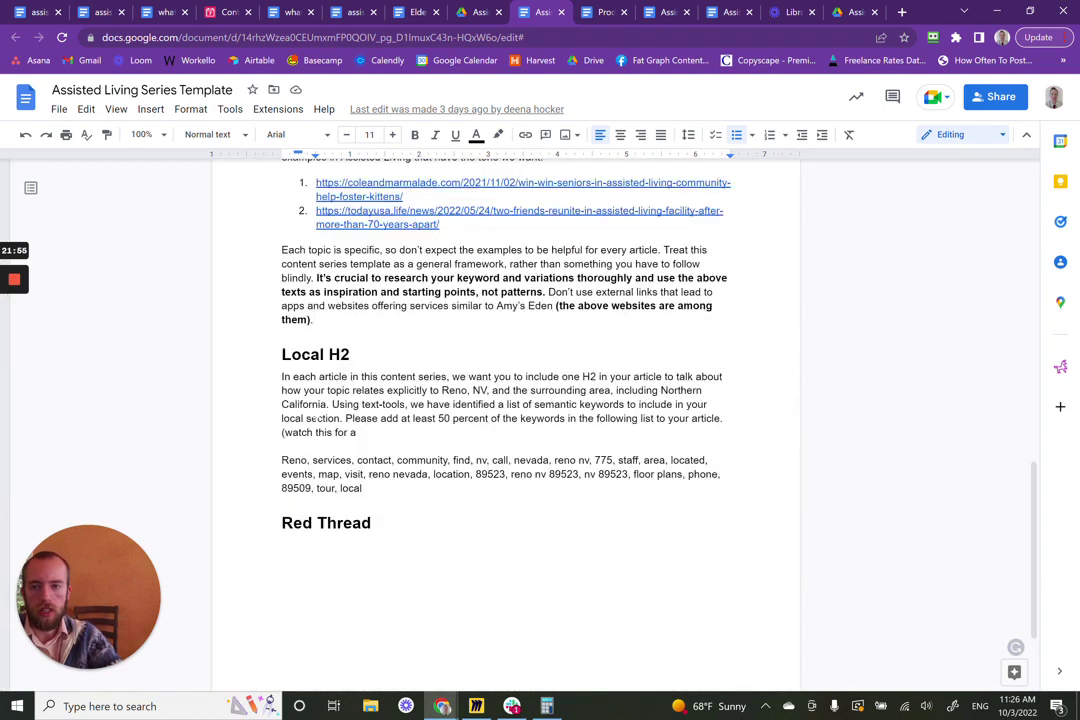
pyautogui.moveTo(281, 460)
pyautogui.mouseDown()
pyautogui.moveTo(427, 474)
pyautogui.moveTo(362, 488)
pyautogui.moveTo(371, 523)
pyautogui.moveTo(362, 488)
pyautogui.moveTo(284, 447)
pyautogui.moveTo(281, 460)
pyautogui.mouseUp()
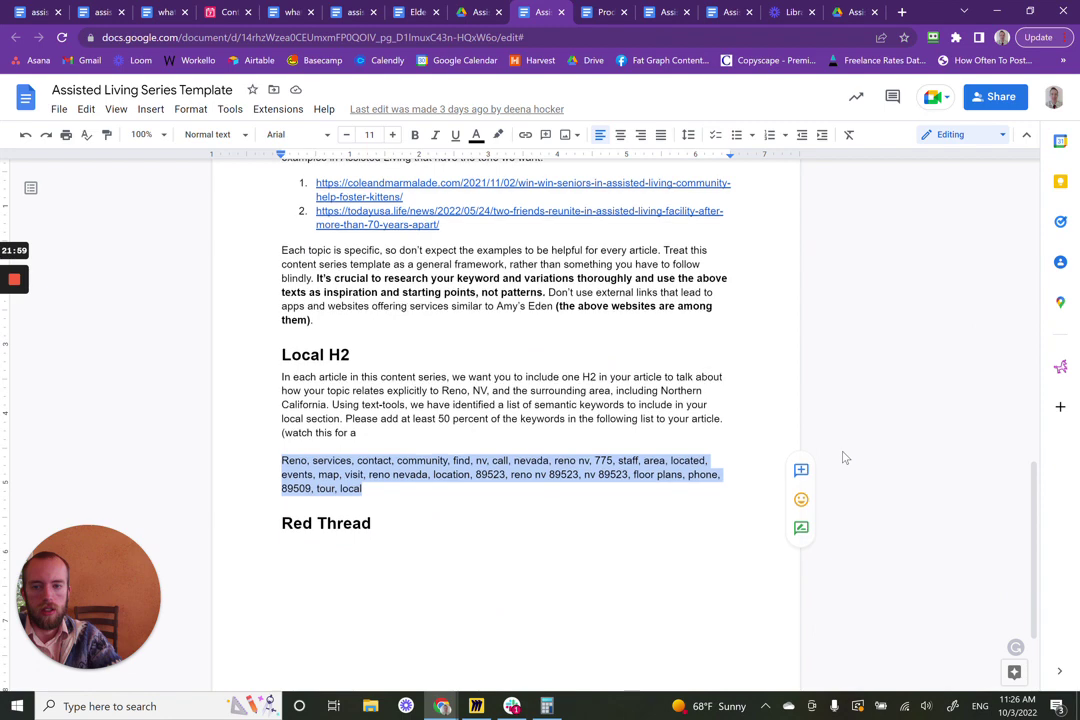
pyautogui.scroll(1, 844, 458)
pyautogui.scroll(10, 810, 438)
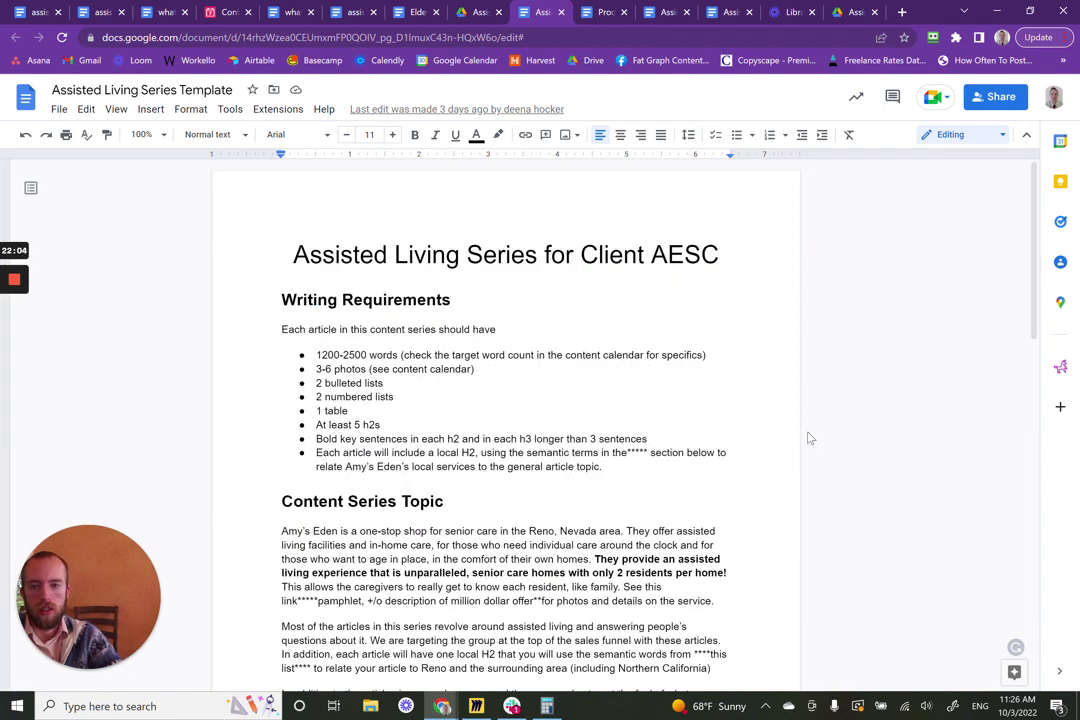
pyautogui.scroll(-2, 810, 438)
pyautogui.scroll(-1, 810, 438)
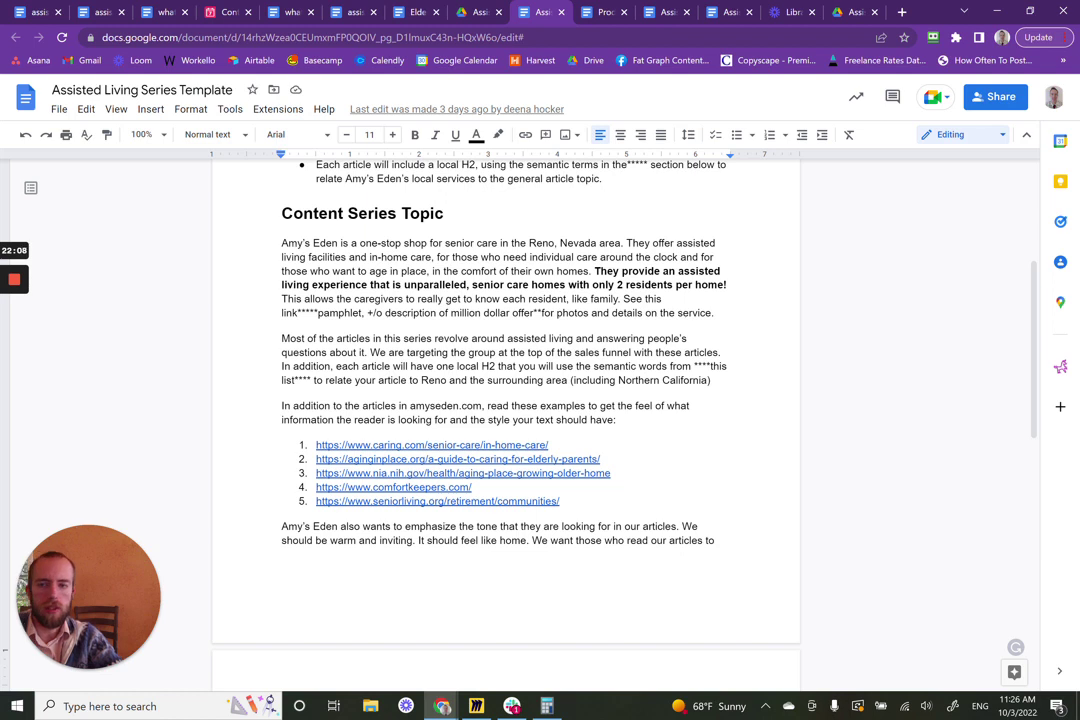
pyautogui.moveTo(282, 213); pyautogui.dragTo(397, 214)
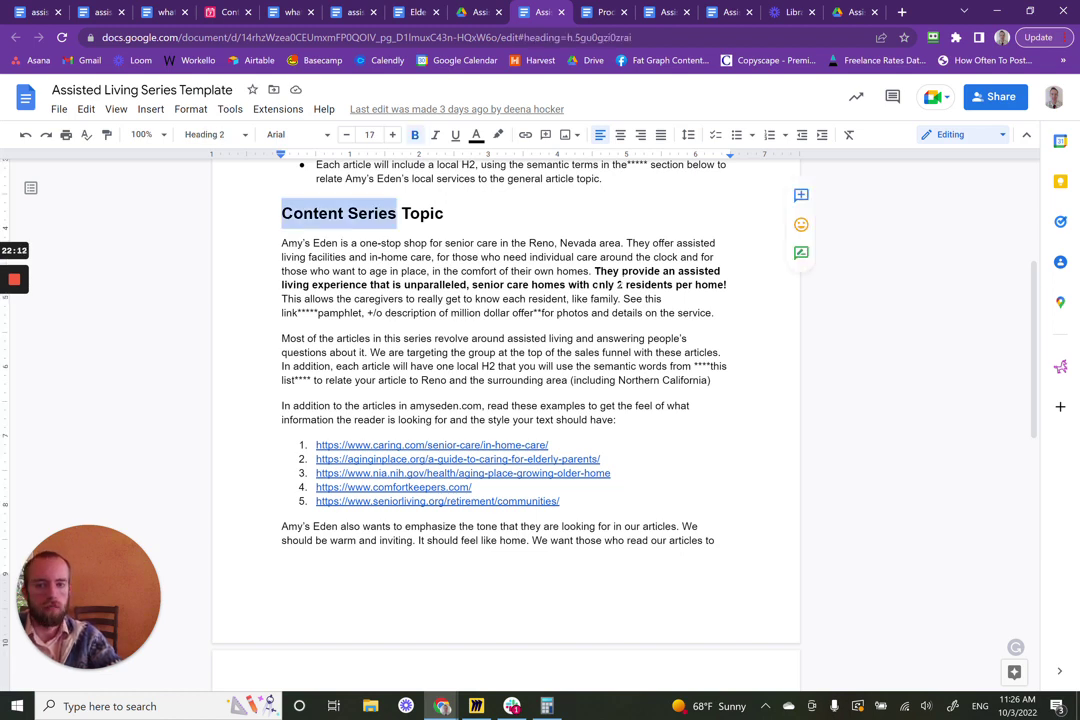
pyautogui.scroll(-1, 428, 271)
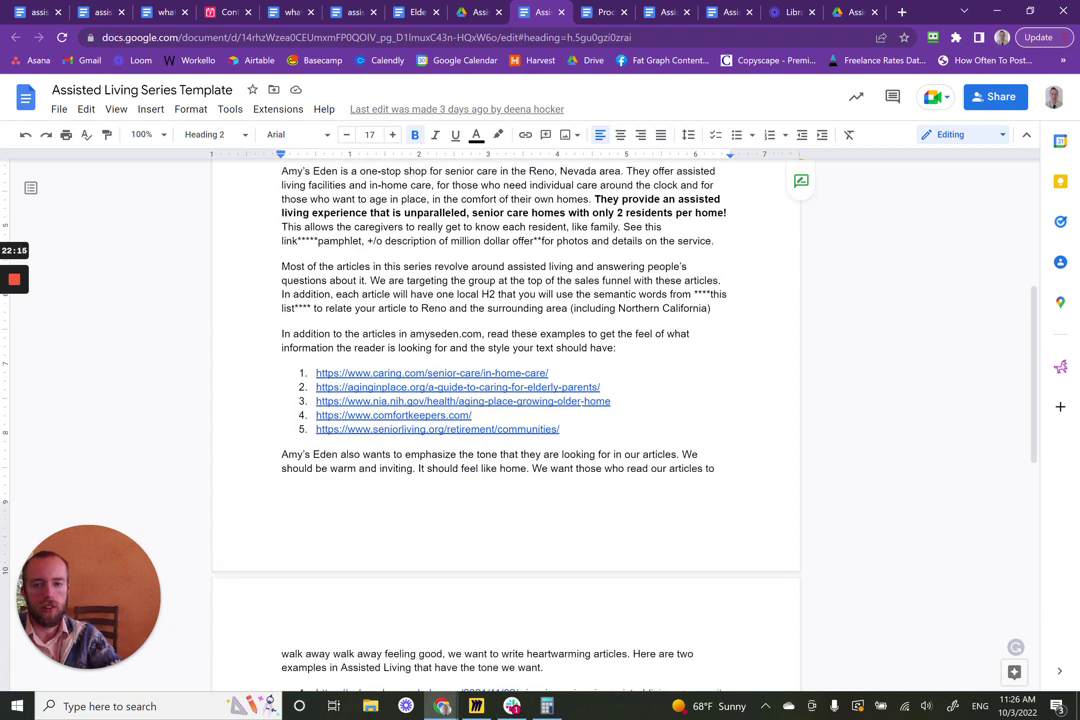
pyautogui.scroll(-2, 428, 271)
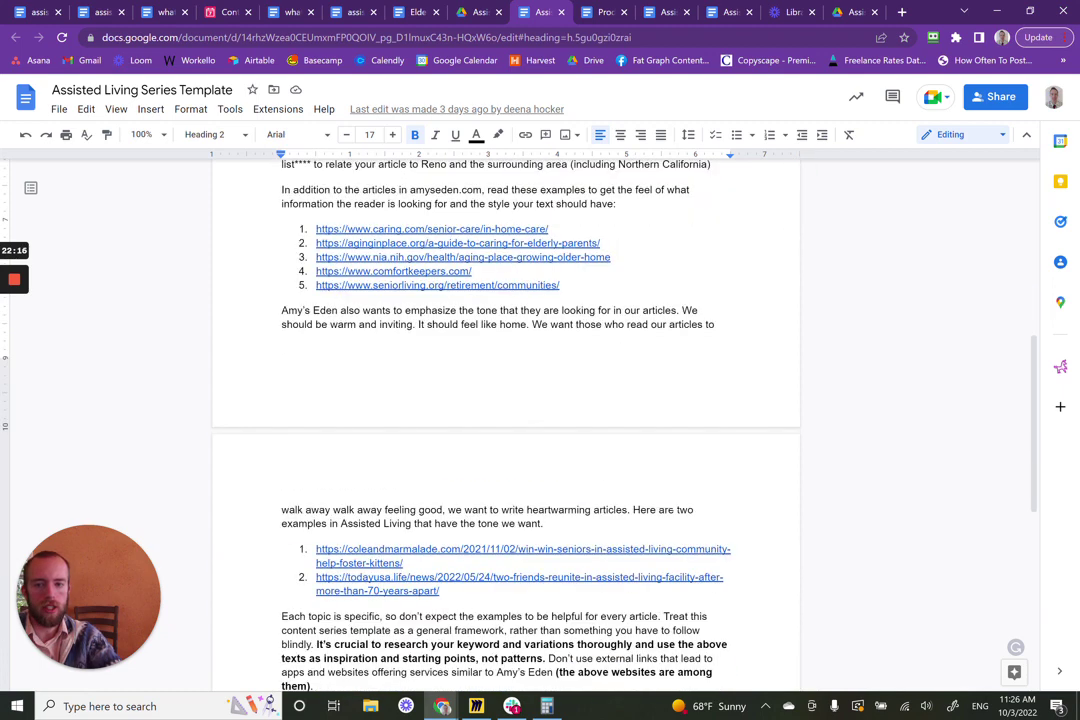
pyautogui.scroll(-2, 506, 420)
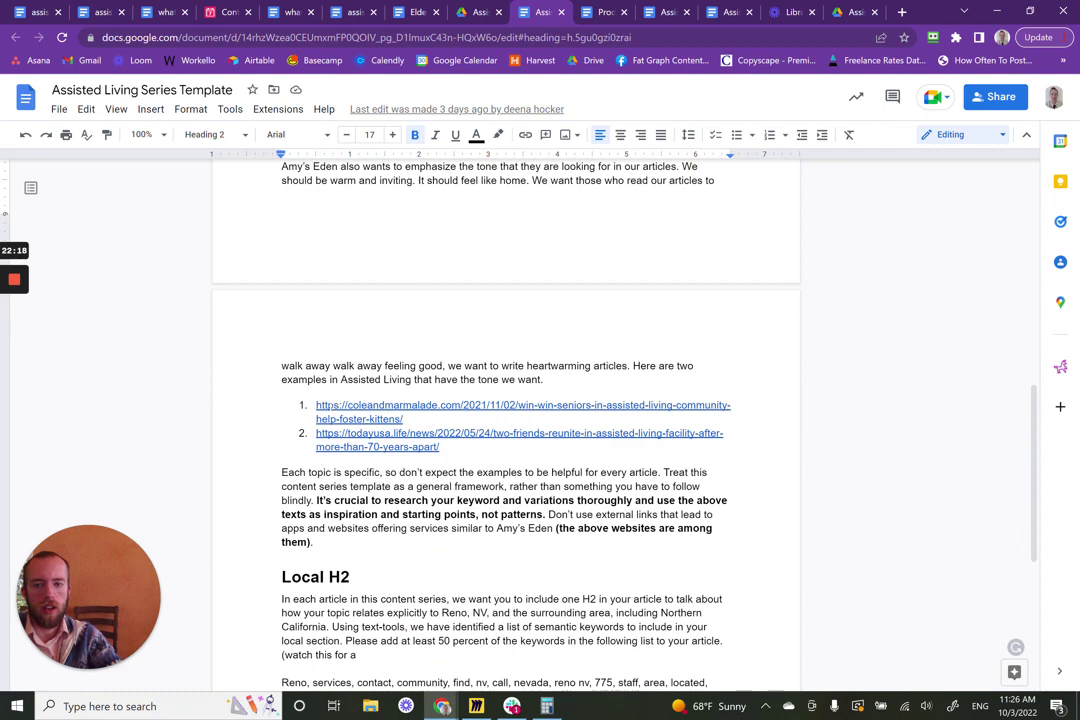
# - Check the tone example article links, then close them and return to the template
pyautogui.click(362, 405)
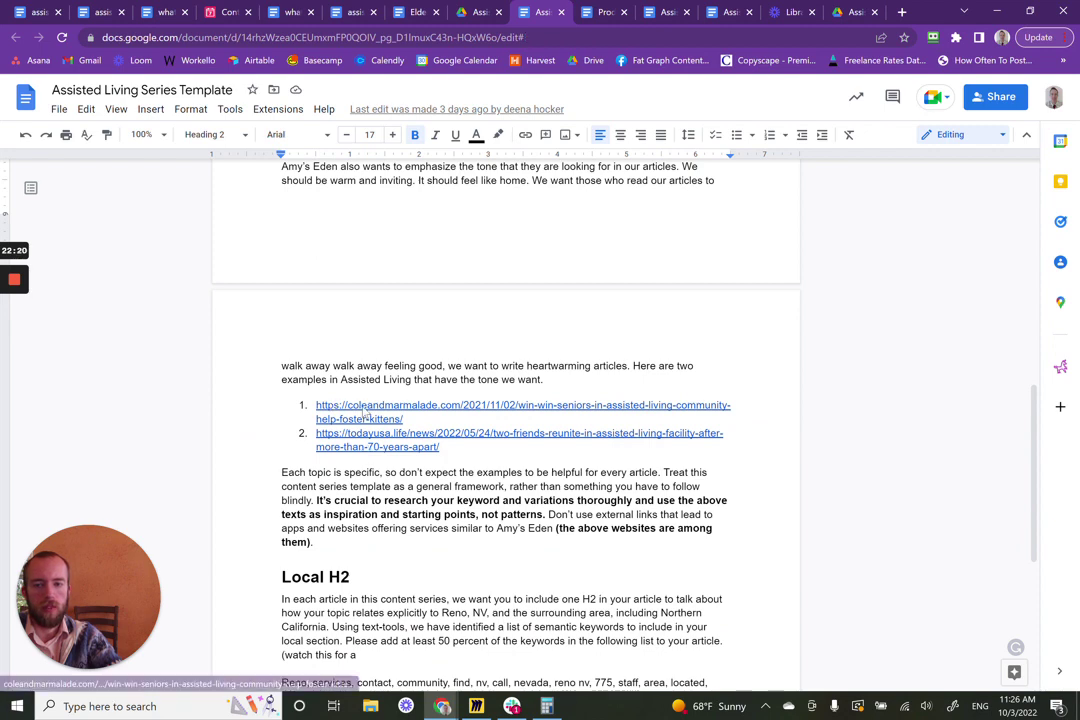
pyautogui.click(373, 452)
pyautogui.click(519, 8)
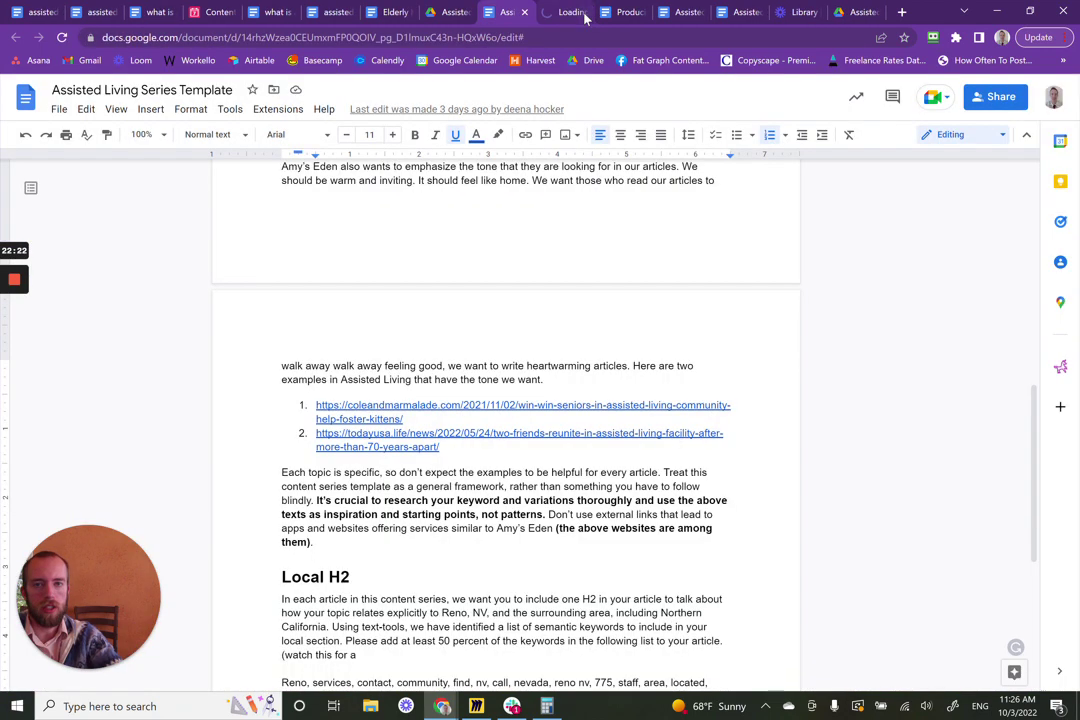
pyautogui.click(583, 13)
pyautogui.click(583, 13)
pyautogui.scroll(-5, 505, 420)
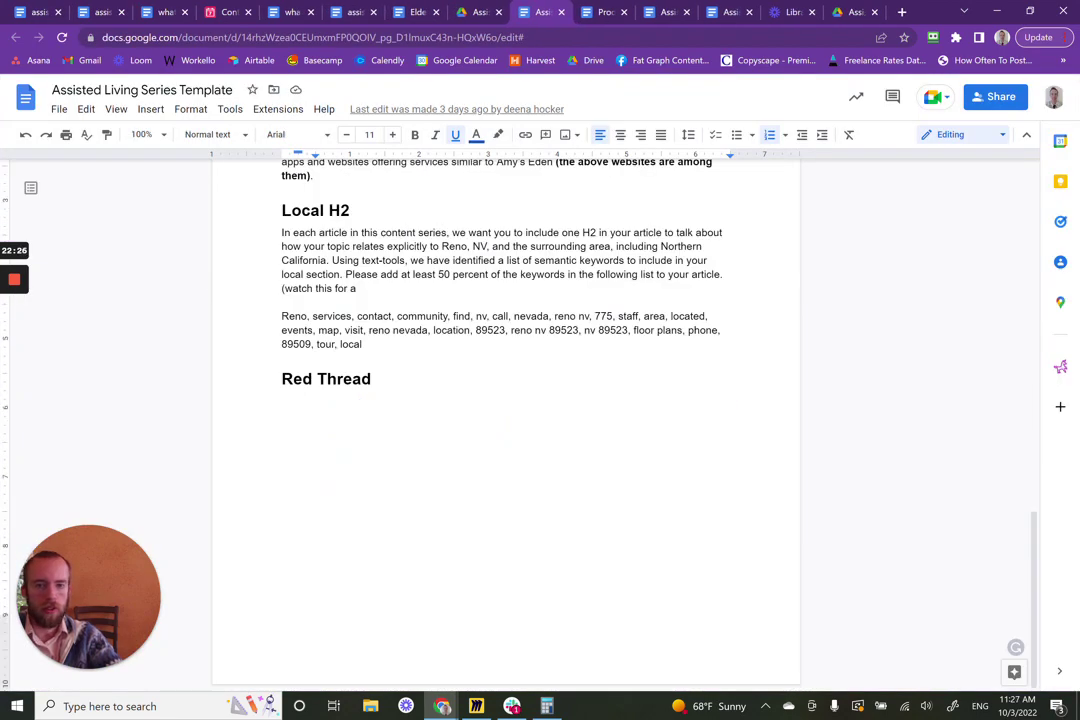
# - Insert an empty line below the Red Thread heading and bring up the Producing a round of articles guide
pyautogui.click(372, 379)
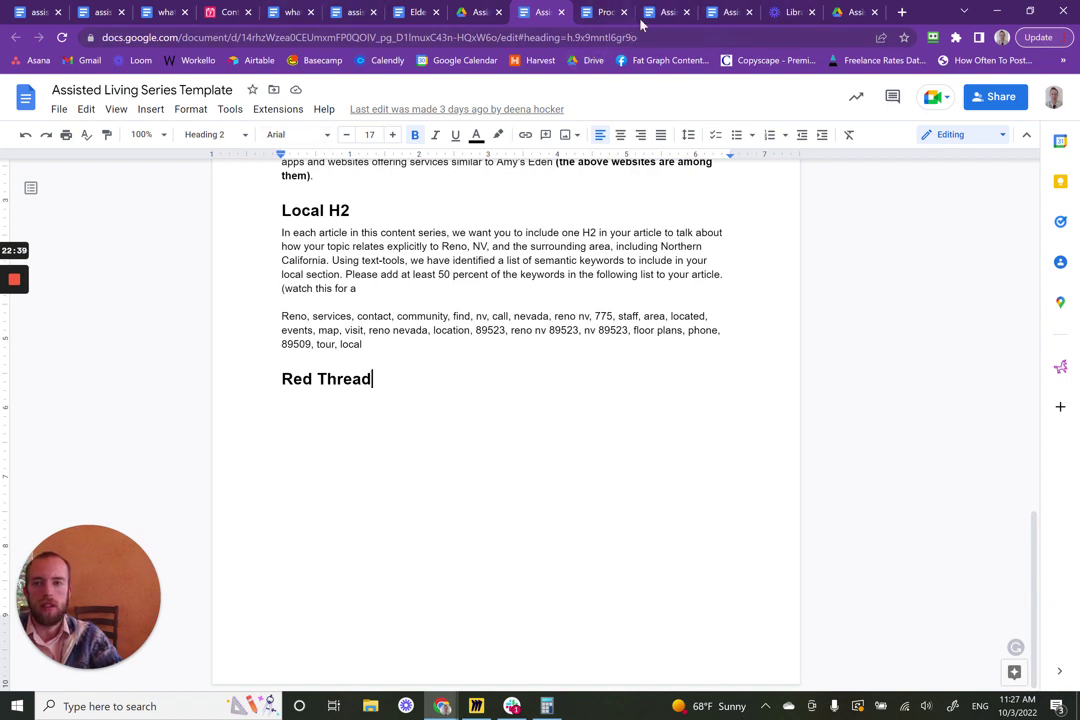
pyautogui.click(737, 8)
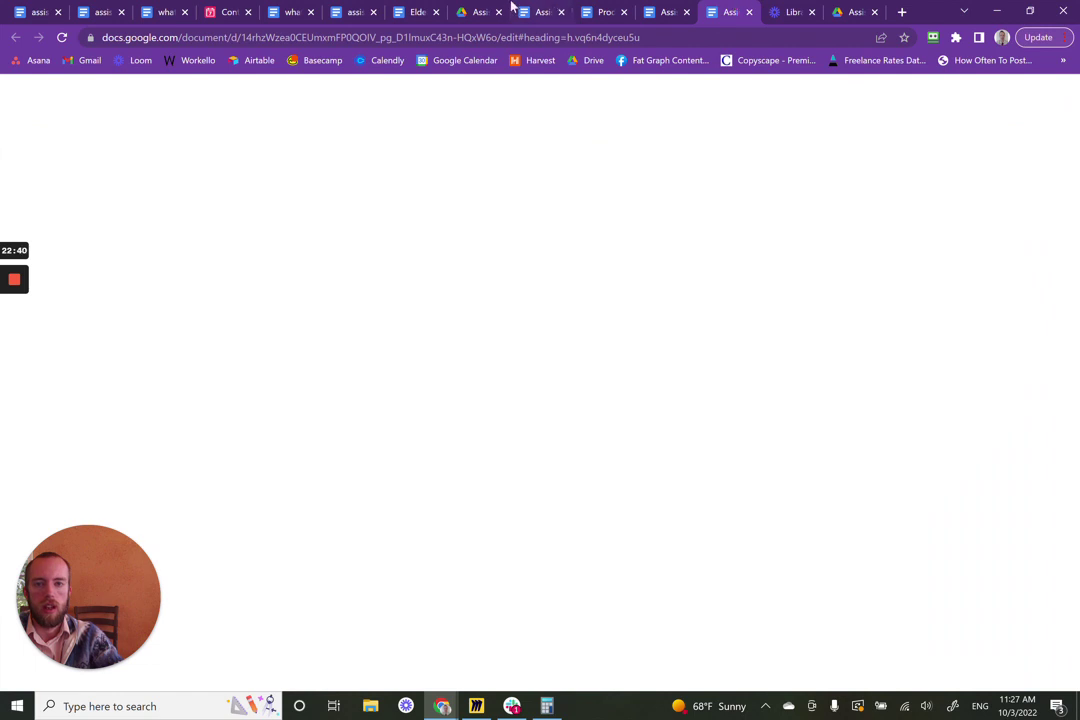
pyautogui.click(548, 8)
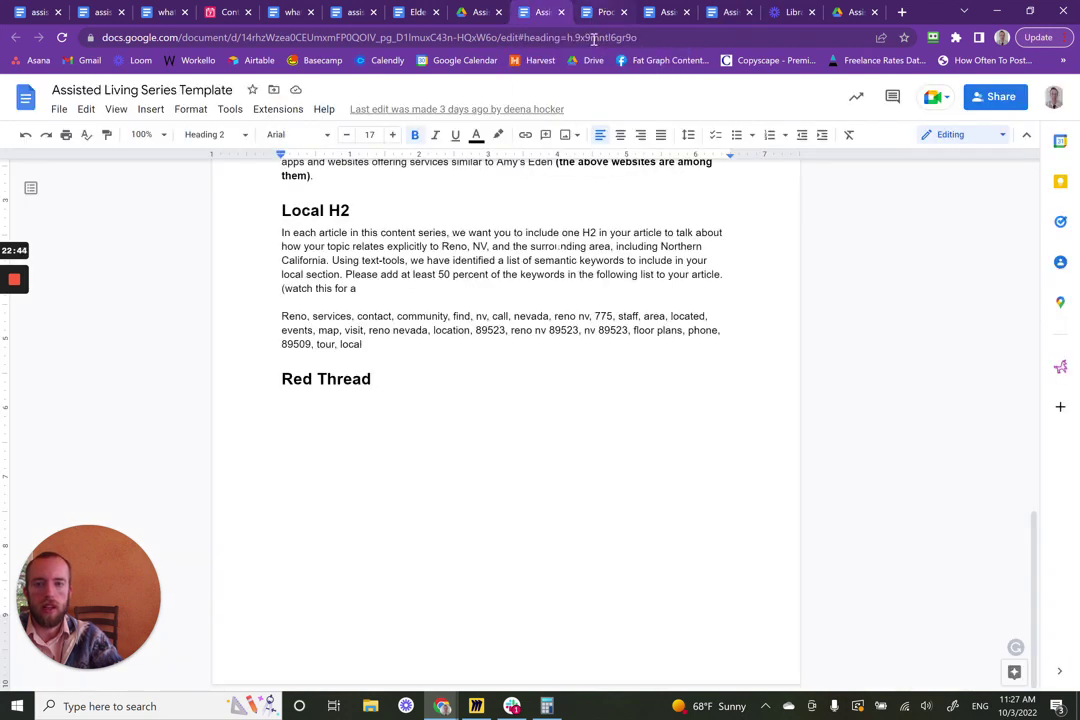
pyautogui.press('Return')
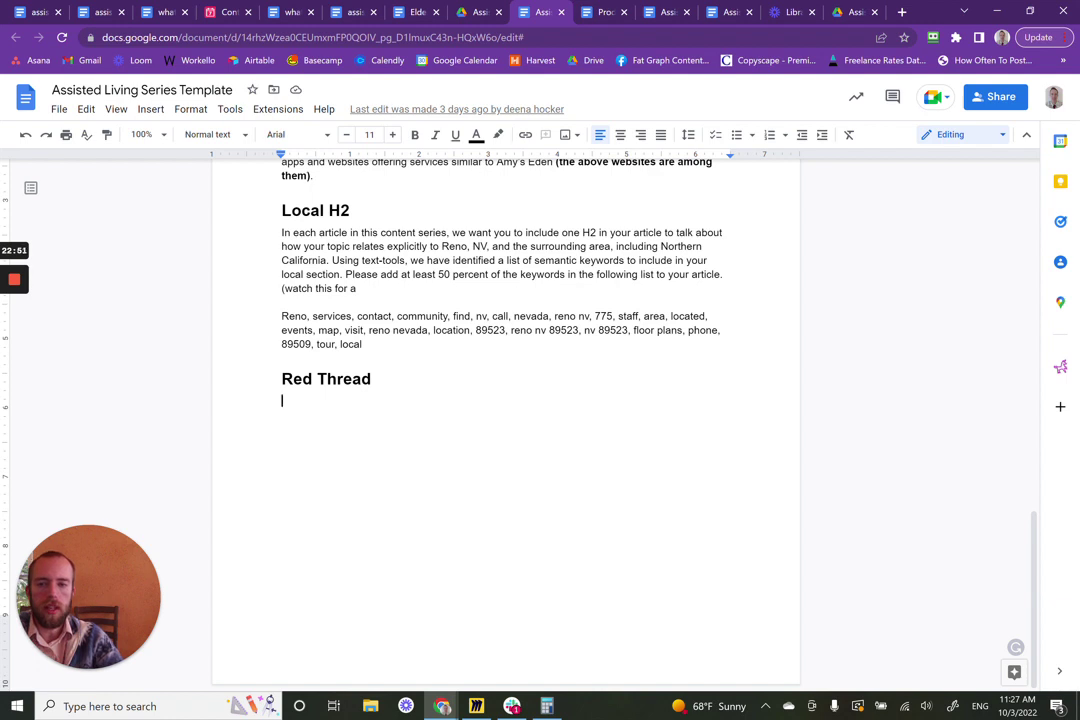
pyautogui.click(592, 9)
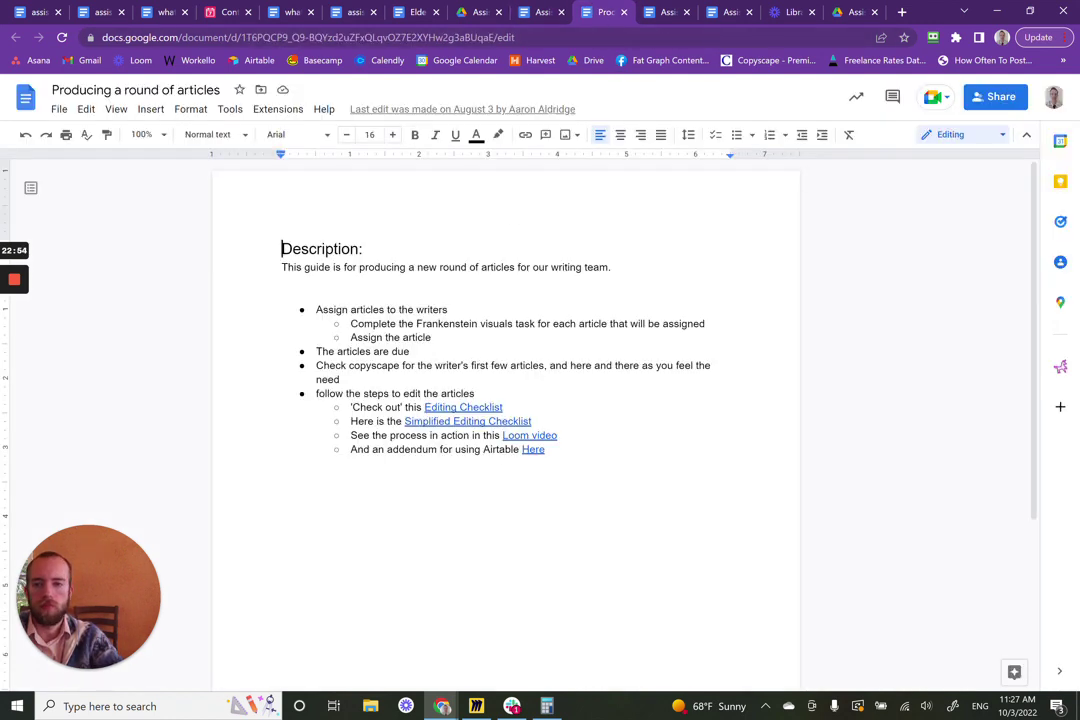
# - Look through the 'what is assisted living', 'assisted living vs nursing home' and 'Elderly Home' docs, then return to the template
pyautogui.click(290, 11)
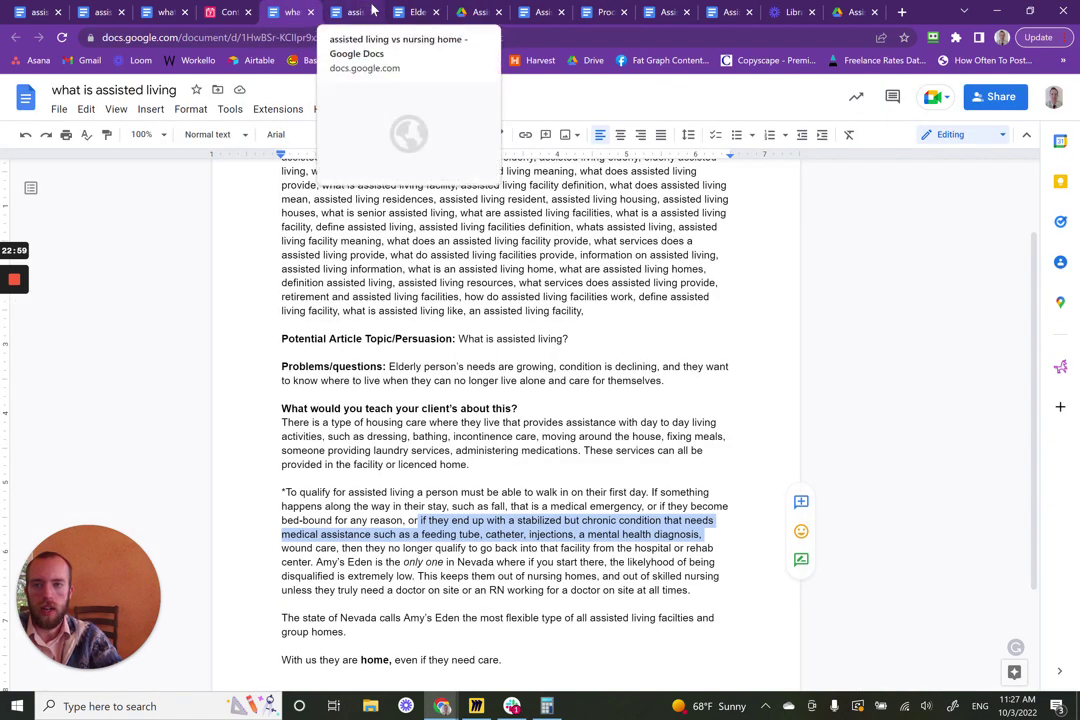
pyautogui.click(370, 11)
pyautogui.click(412, 11)
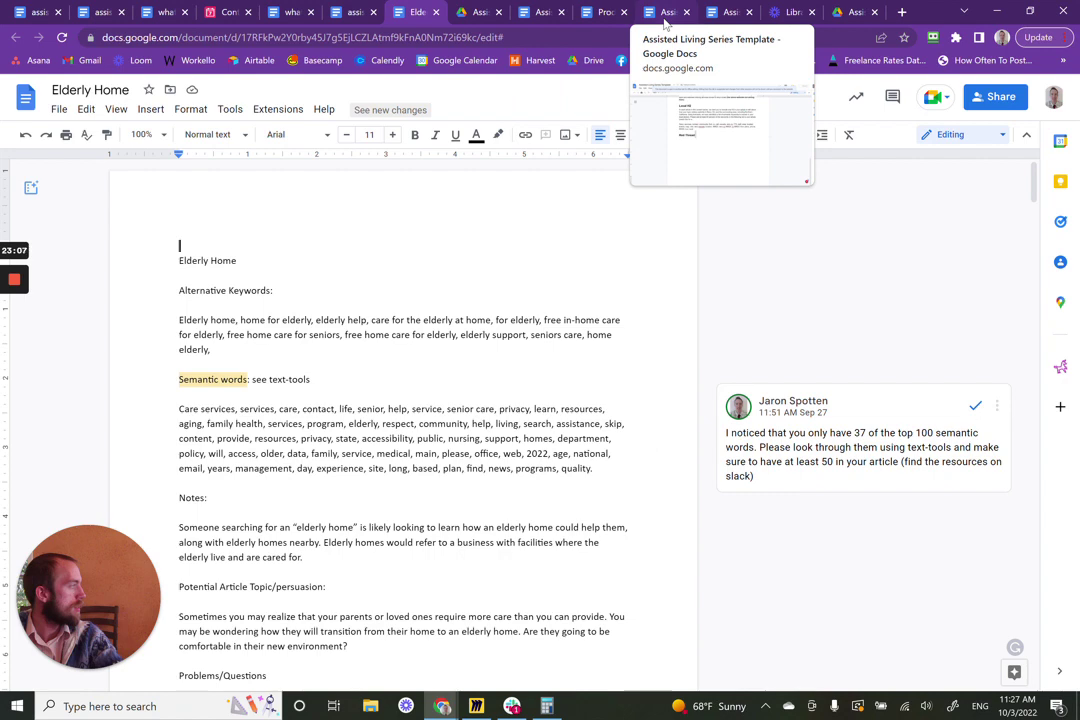
pyautogui.click(716, 10)
pyautogui.click(552, 10)
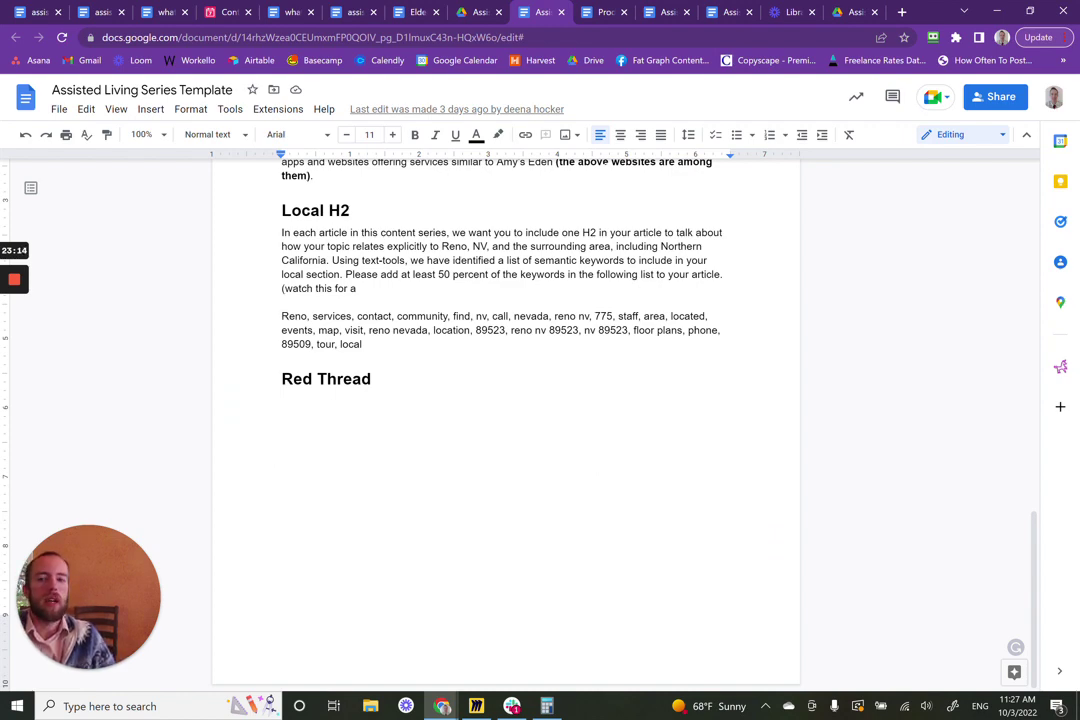
# - Reread the template from its title down to the Local H2 keywords and Red Thread, then return to the Drive folder
pyautogui.scroll(8, 842, 554)
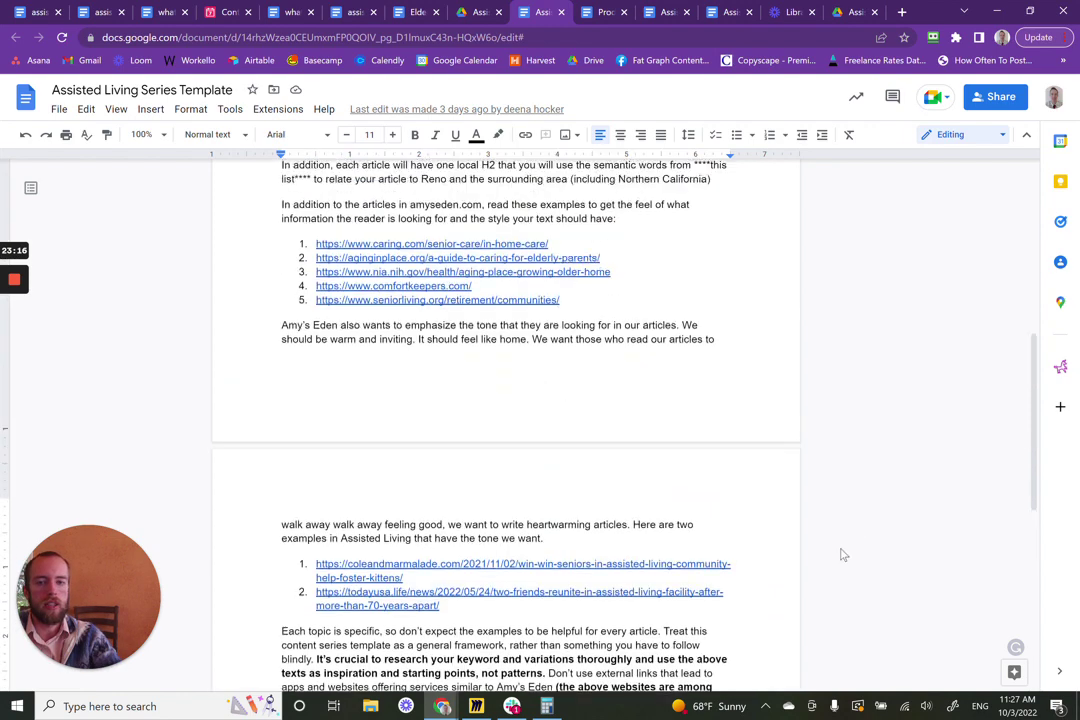
pyautogui.scroll(10, 842, 554)
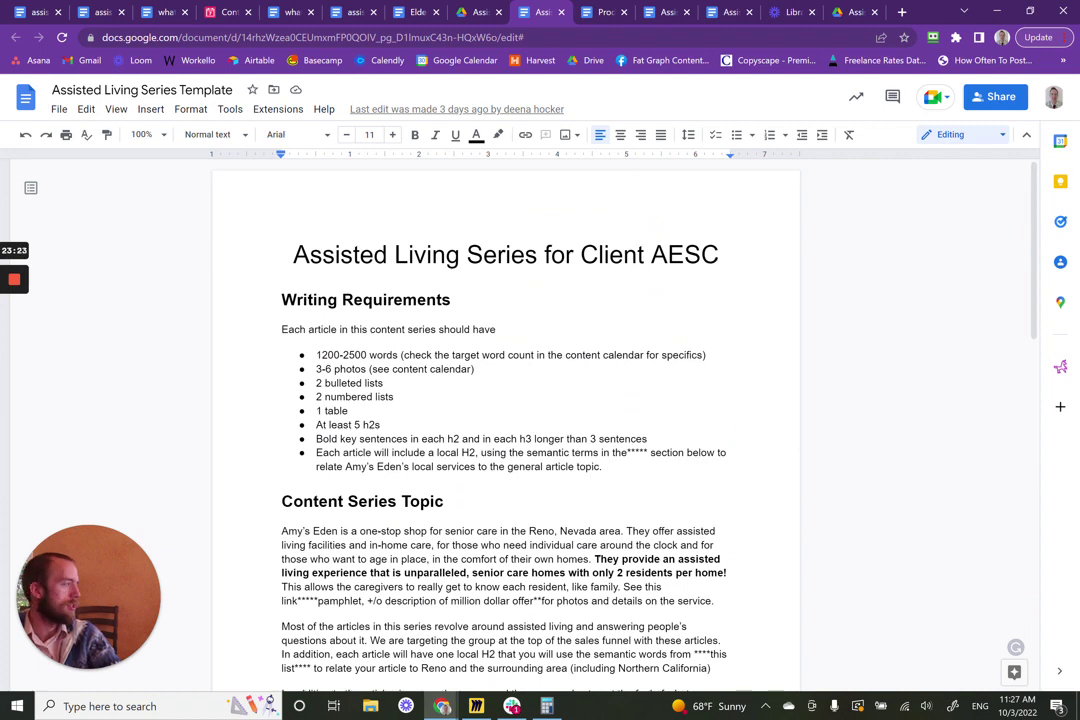
pyautogui.scroll(-7, 848, 400)
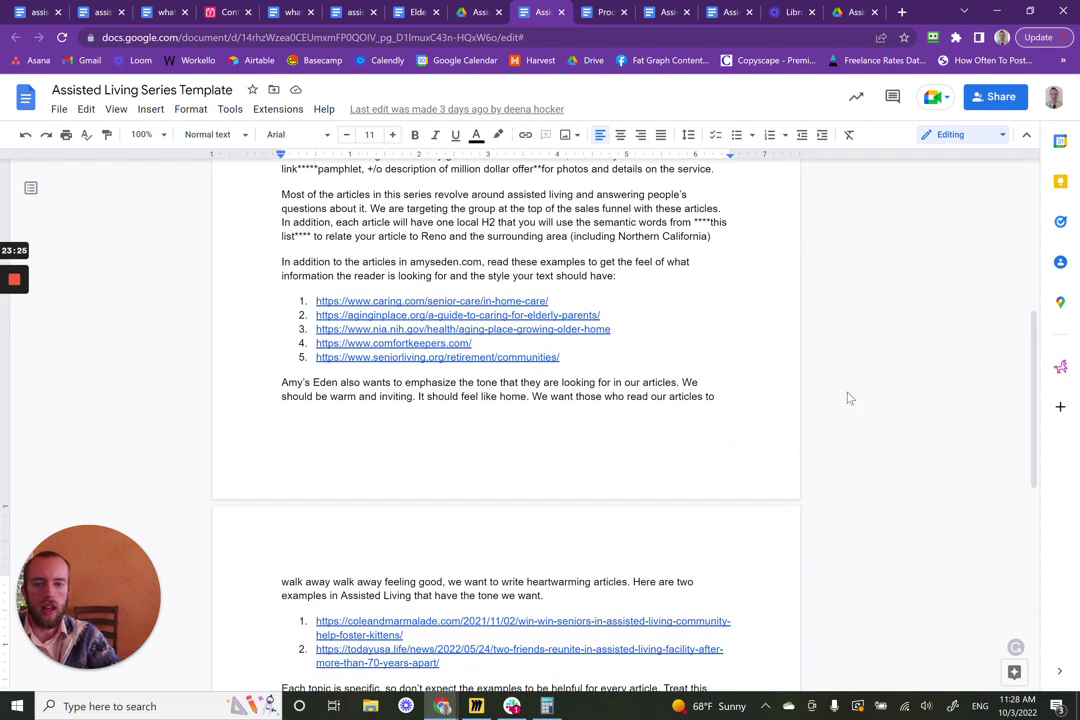
pyautogui.scroll(-7, 846, 403)
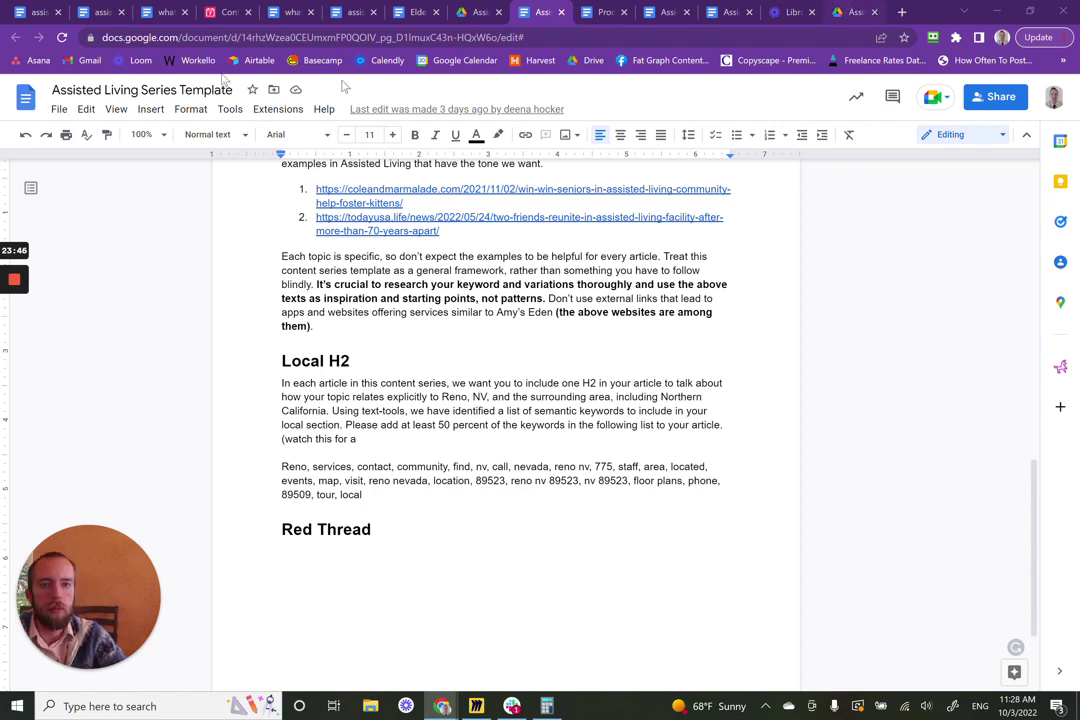
pyautogui.click(855, 12)
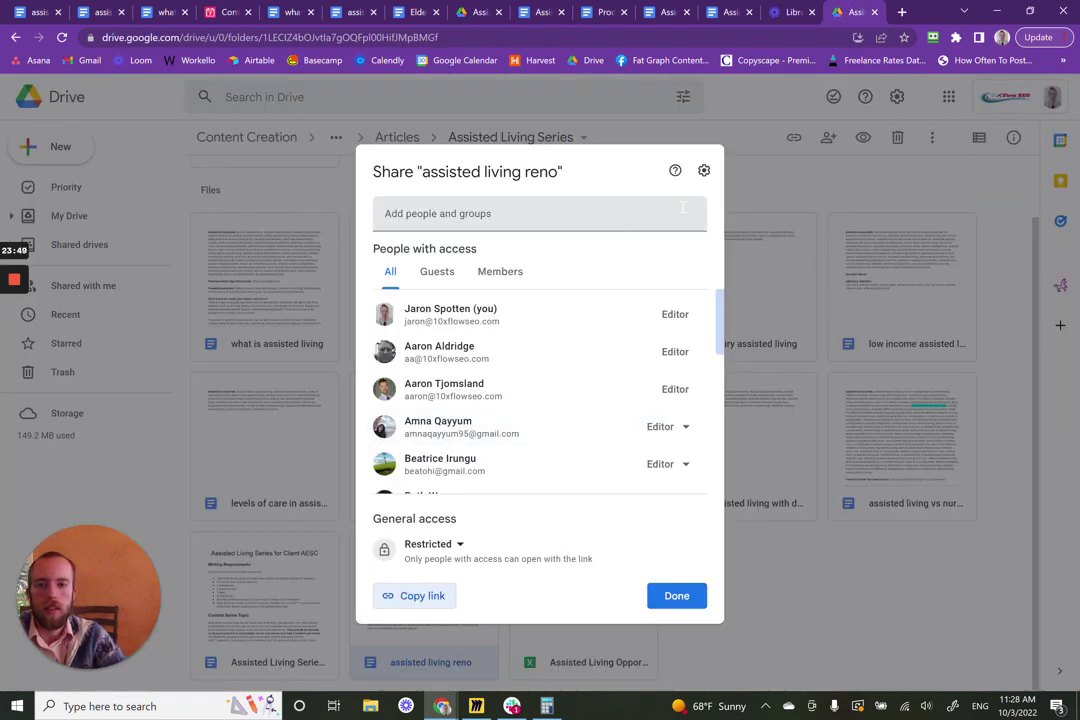
# - Close the sharing dialog and search Drive for 'red thread'
pyautogui.click(399, 104)
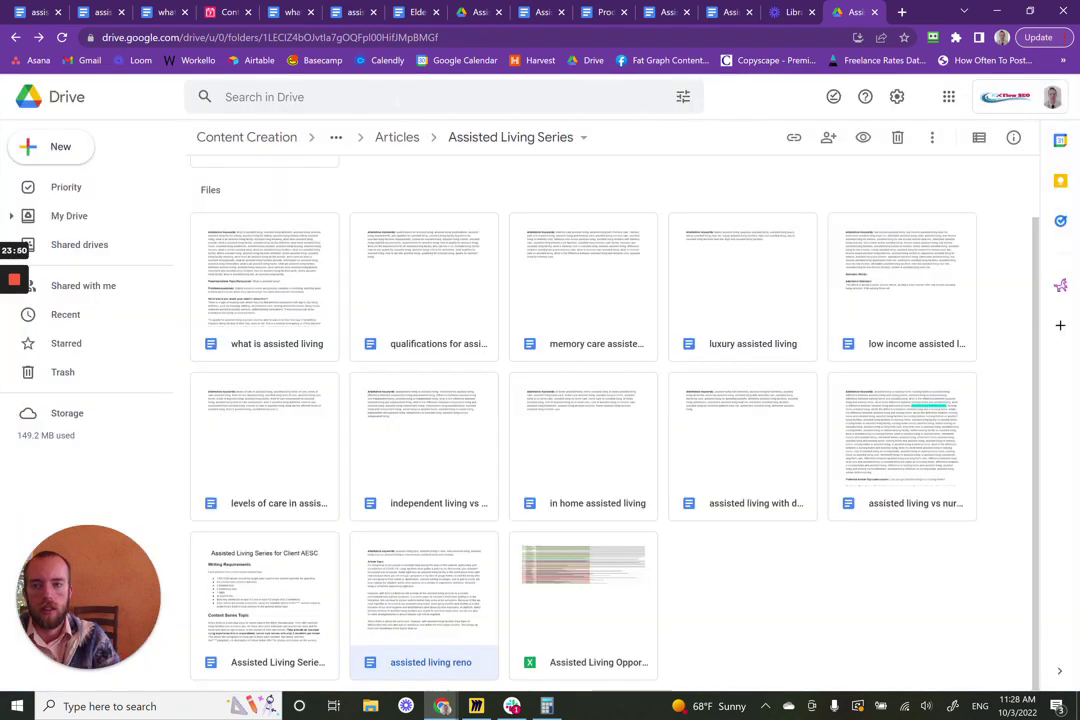
pyautogui.click(397, 101)
pyautogui.write('red ')
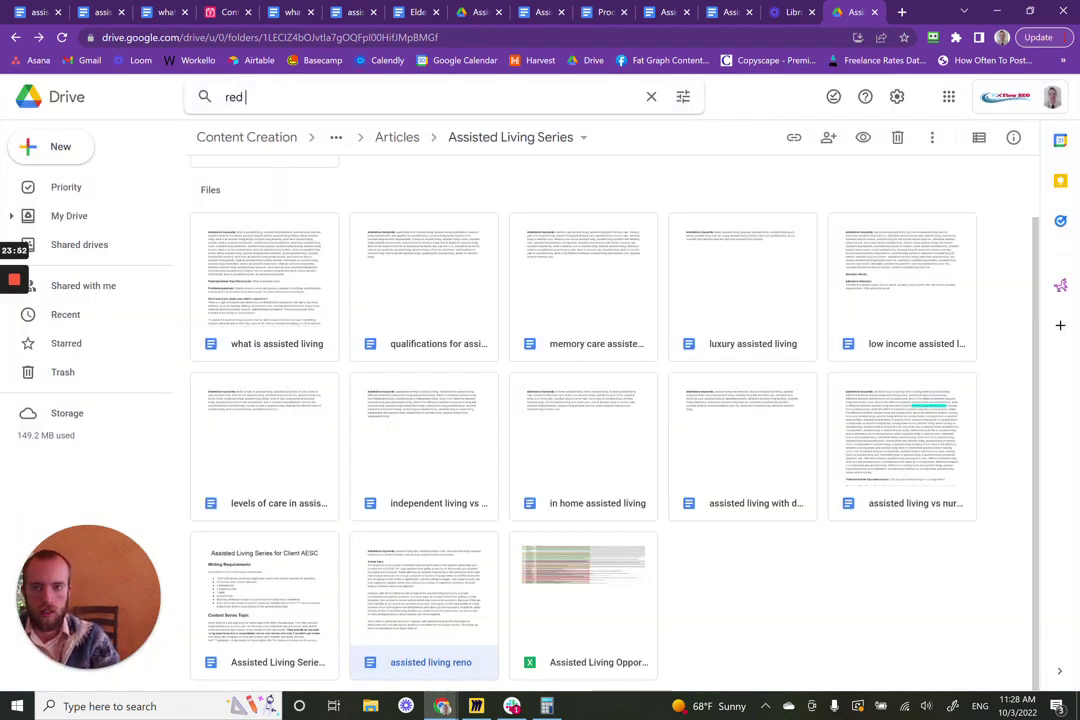
pyautogui.write('thread')
pyautogui.press('Return')
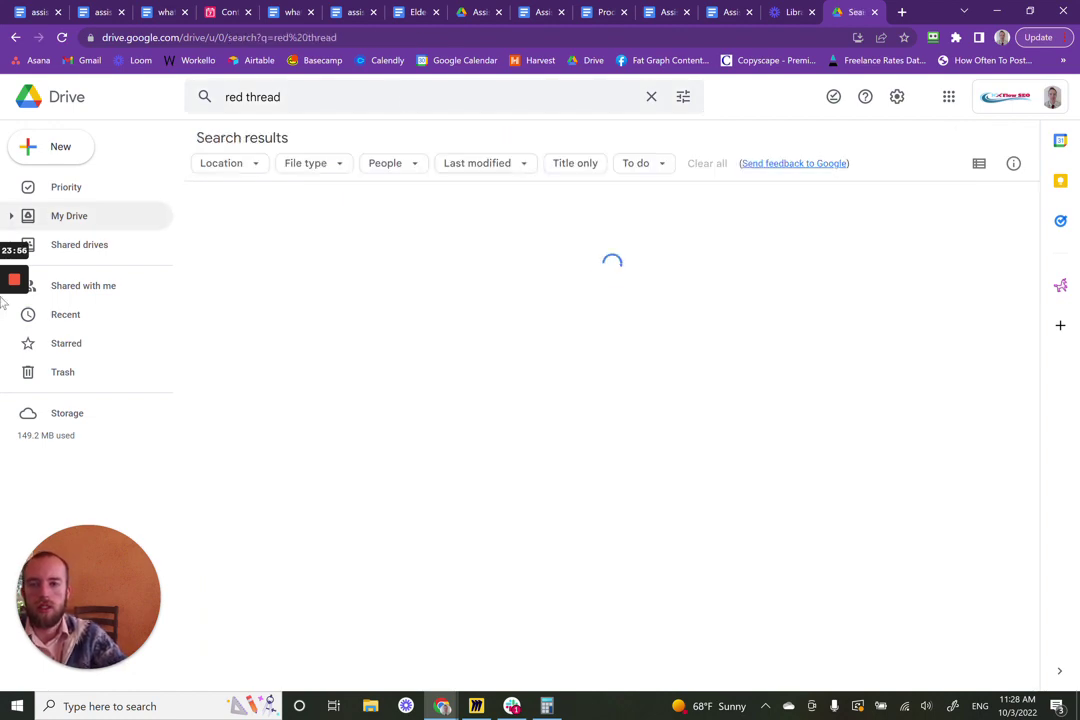
# - Go to the shared GUIDES folder, rerun the 'red thread' search and open the first result in a new tab
pyautogui.click(78, 252)
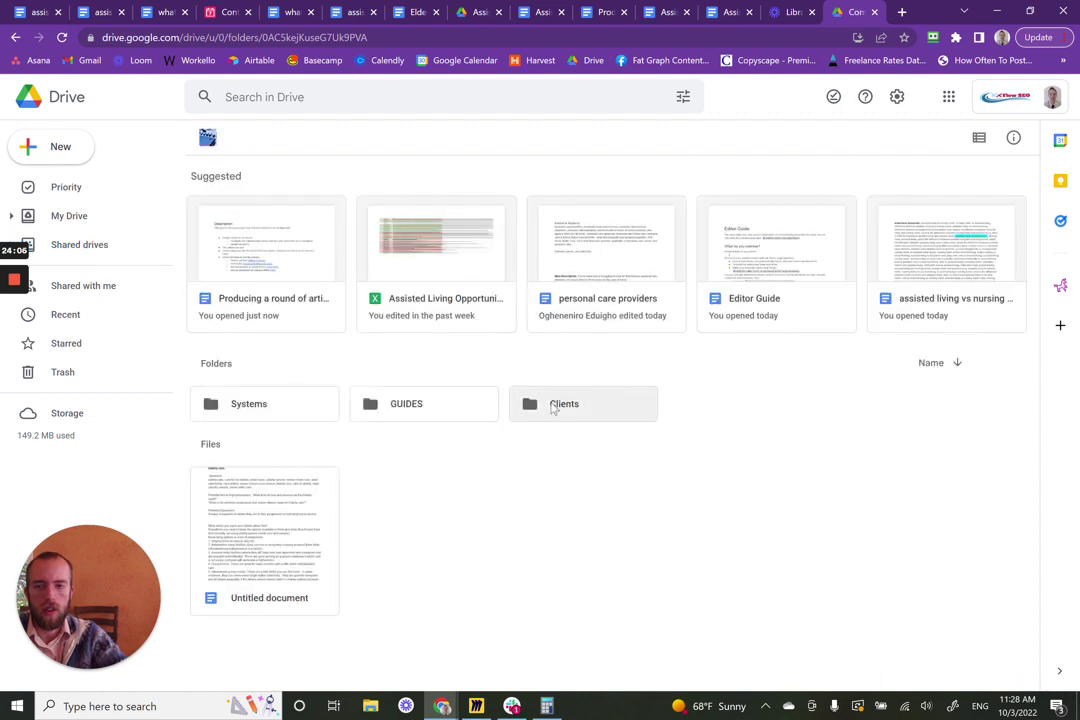
pyautogui.click(553, 407)
pyautogui.doubleClick(453, 403)
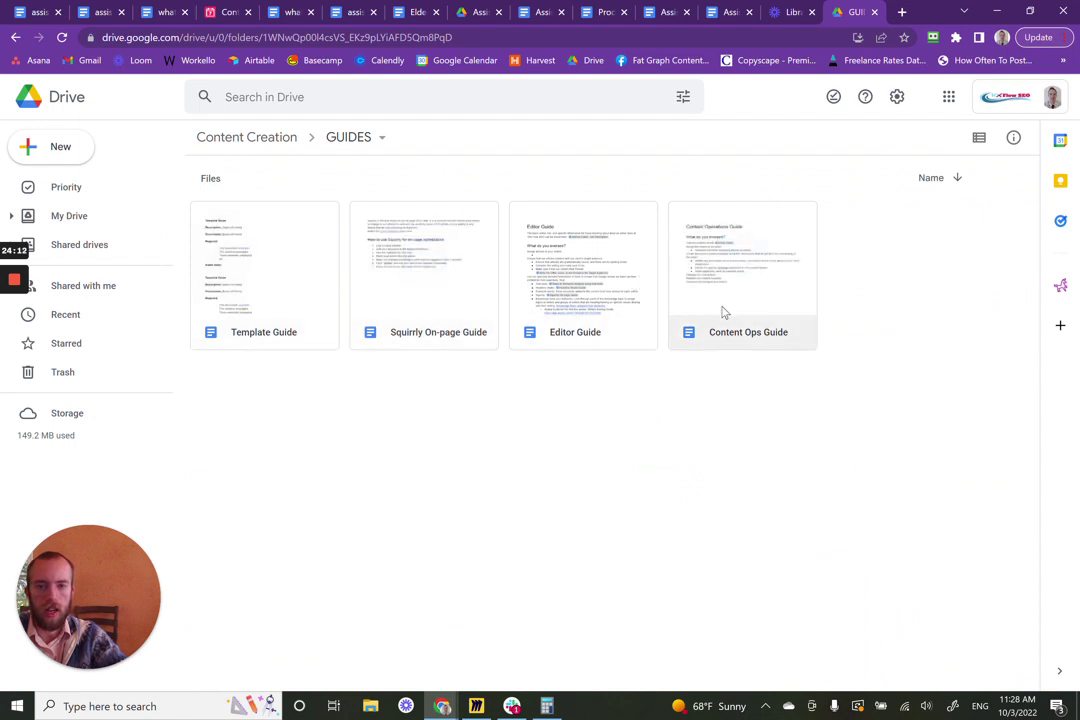
pyautogui.click(369, 104)
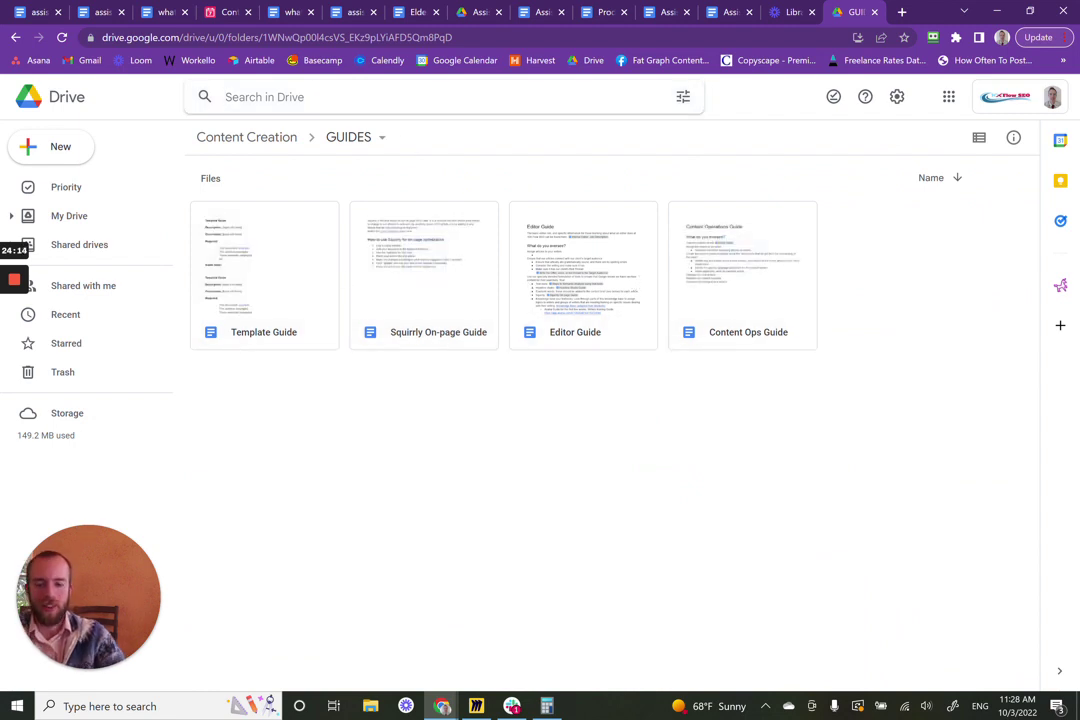
pyautogui.write('red thread')
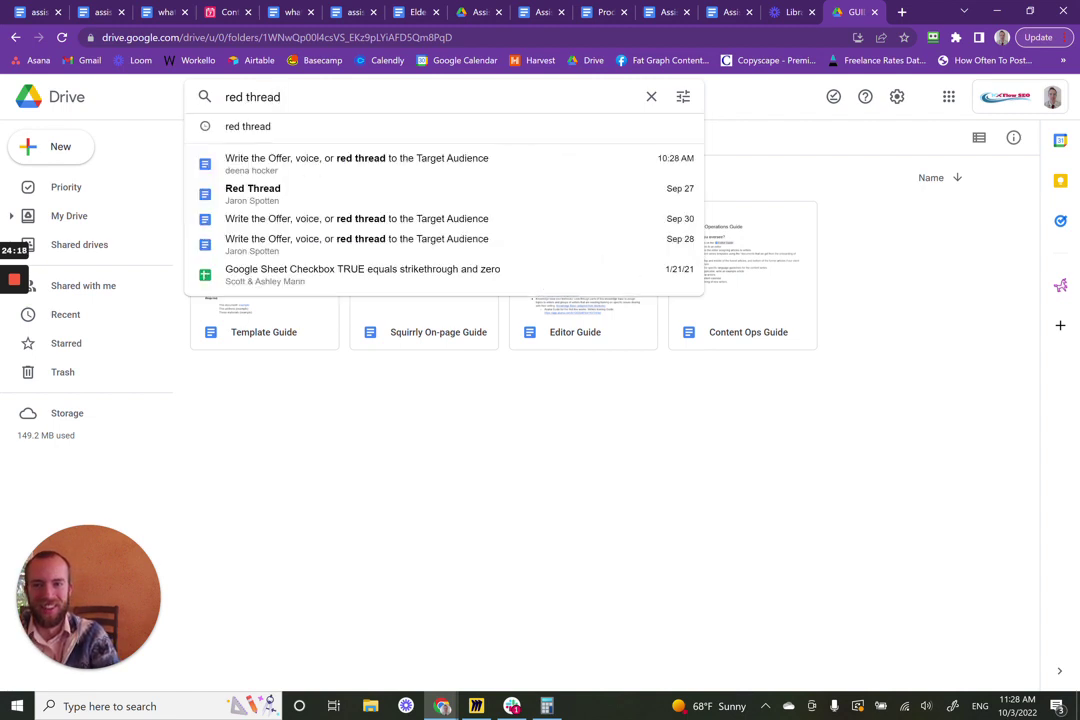
pyautogui.press('Return')
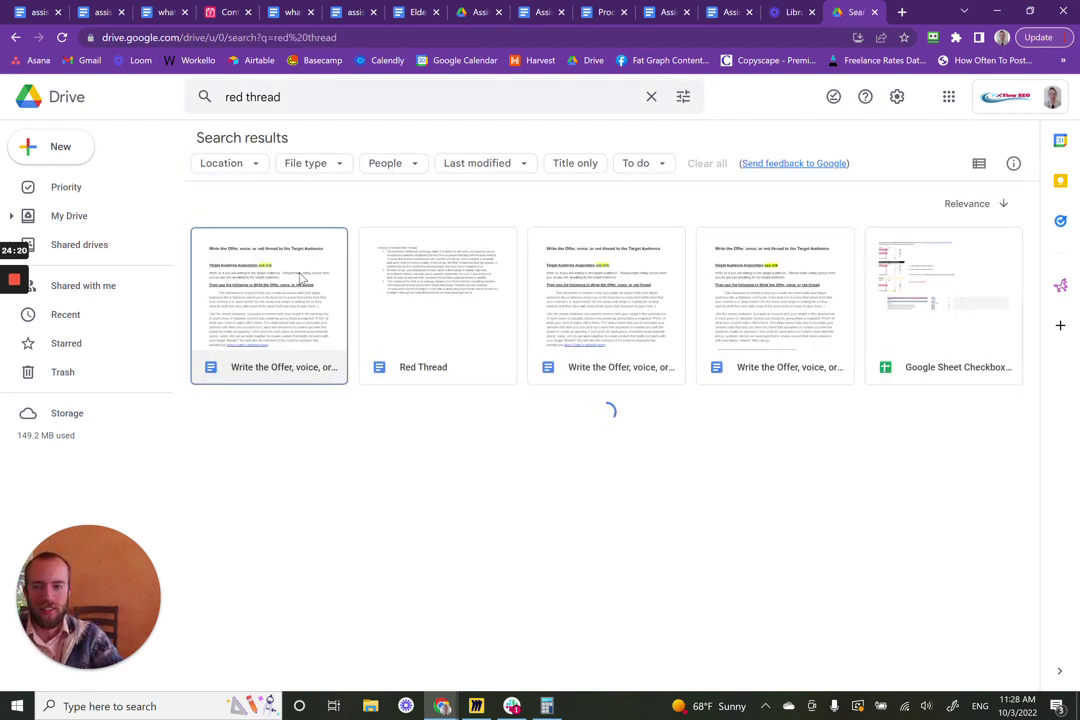
pyautogui.doubleClick(300, 279)
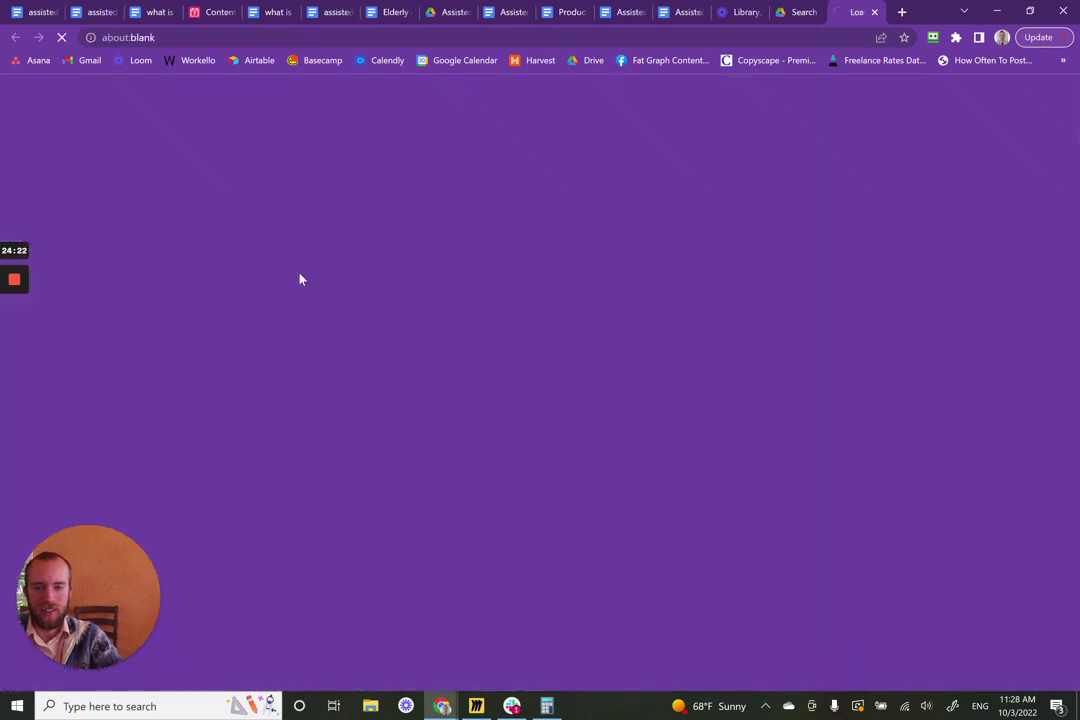